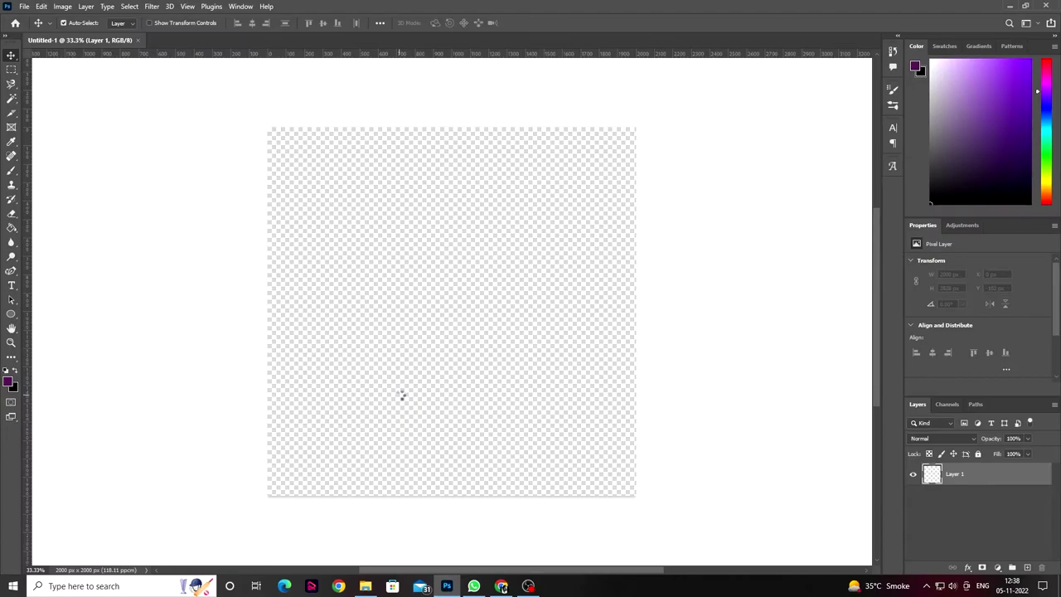
# Step: Scale the placed grayscale photo to fill the 2000 × 2000 px canvas, undoing a stray rotation
pyautogui.moveTo(268, 312); pyautogui.dragTo(252, 326)
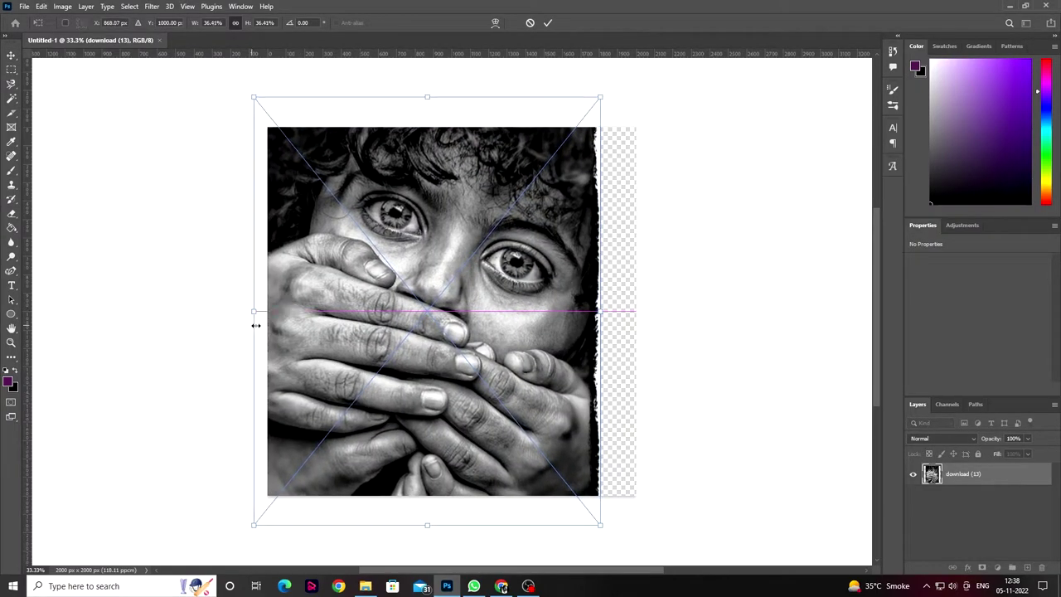
pyautogui.moveTo(601, 311); pyautogui.dragTo(640, 296)
pyautogui.moveTo(675, 438); pyautogui.dragTo(714, 367)
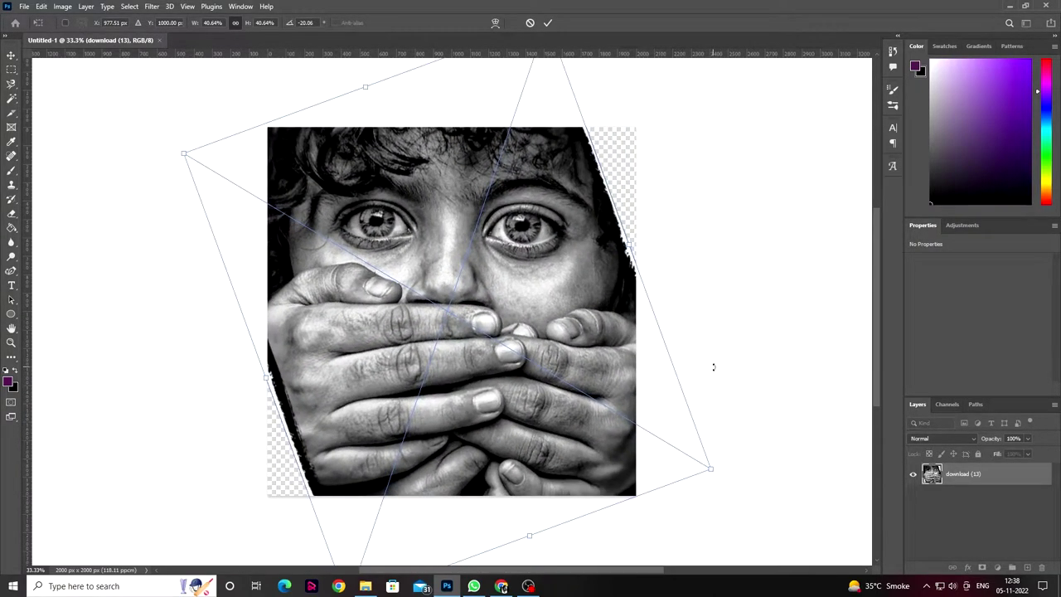
pyautogui.hotkey('ctrl', 'z')
pyautogui.moveTo(642, 312); pyautogui.dragTo(645, 311)
pyautogui.moveTo(253, 311); pyautogui.dragTo(248, 310)
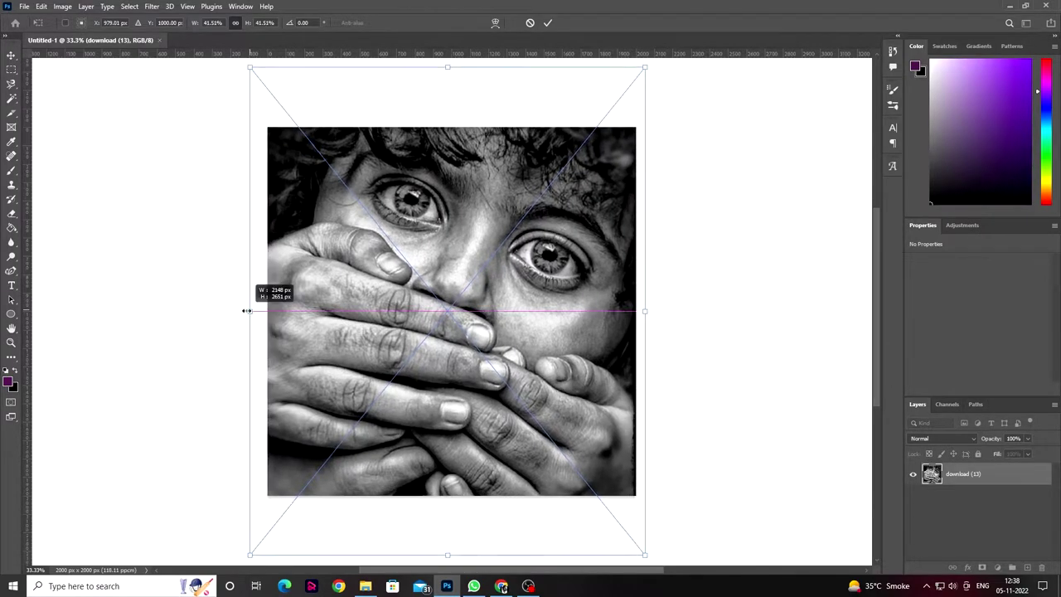
pyautogui.click(549, 25)
# Step: Duplicate the photo layer and rasterize the original bottom photo layer
pyautogui.hotkey('ctrl', 'j')
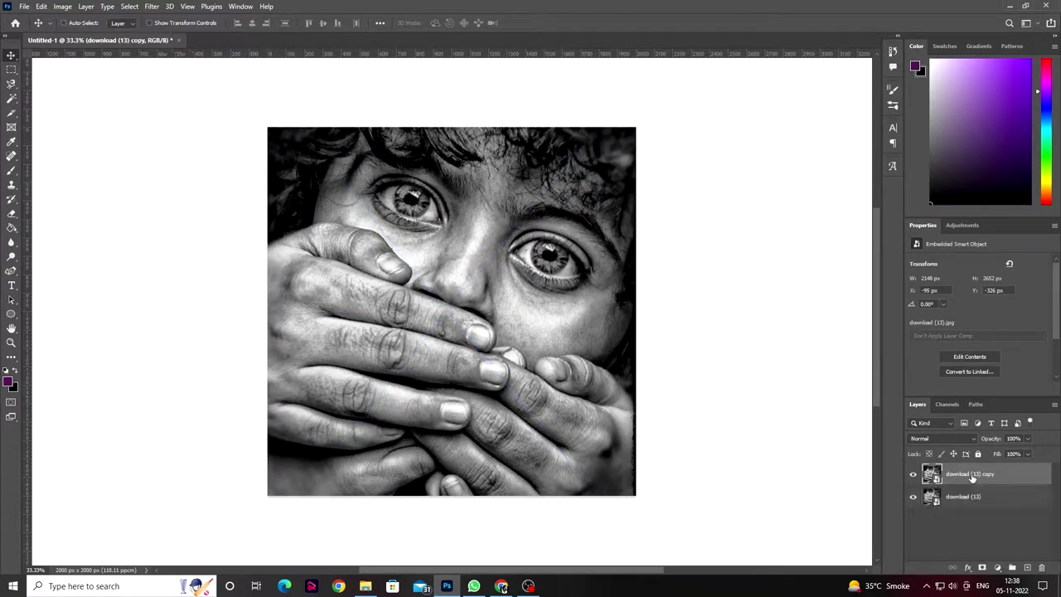
pyautogui.rightClick(962, 496)
pyautogui.click(837, 300)
pyautogui.rightClick(916, 431)
pyautogui.click(937, 302)
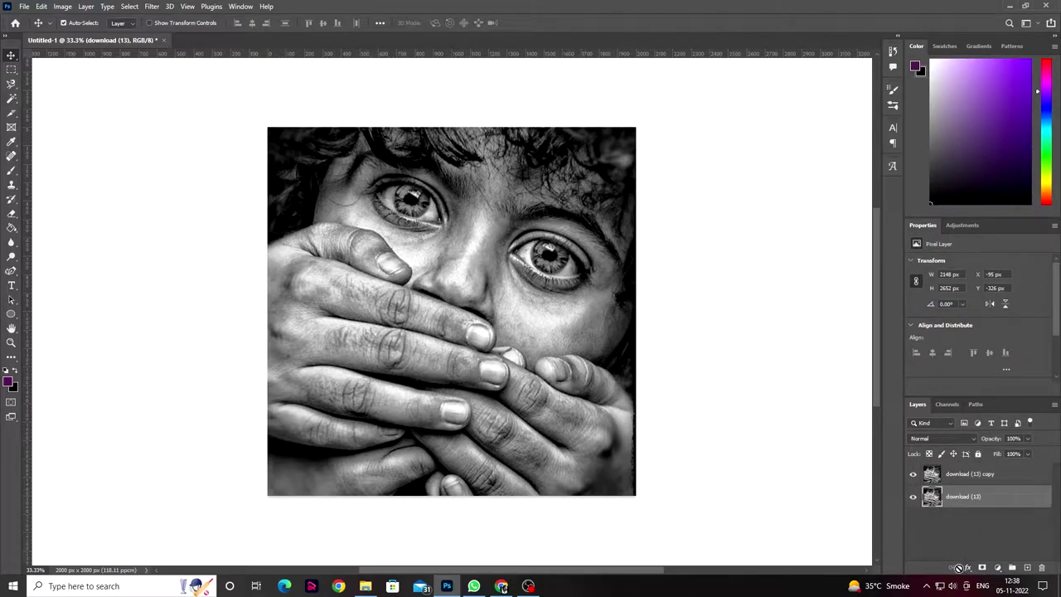
pyautogui.rightClick(1032, 506)
pyautogui.click(1029, 506)
# Step: Add a new black-filled layer directly above the original photo layer
pyautogui.click(956, 479)
pyautogui.scroll(5, 490, 233)
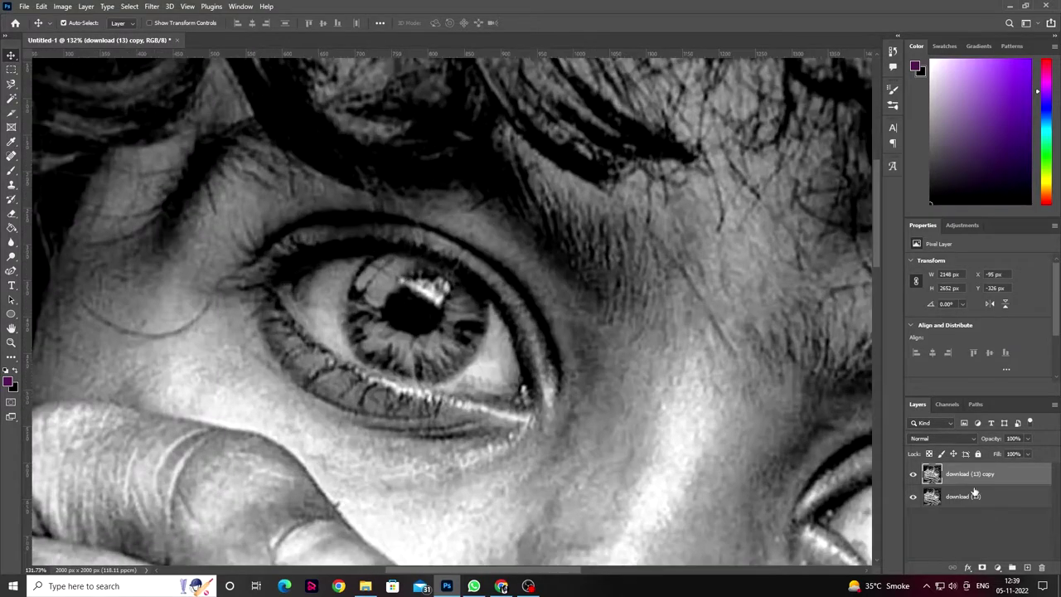
pyautogui.click(980, 498)
pyautogui.click(1028, 567)
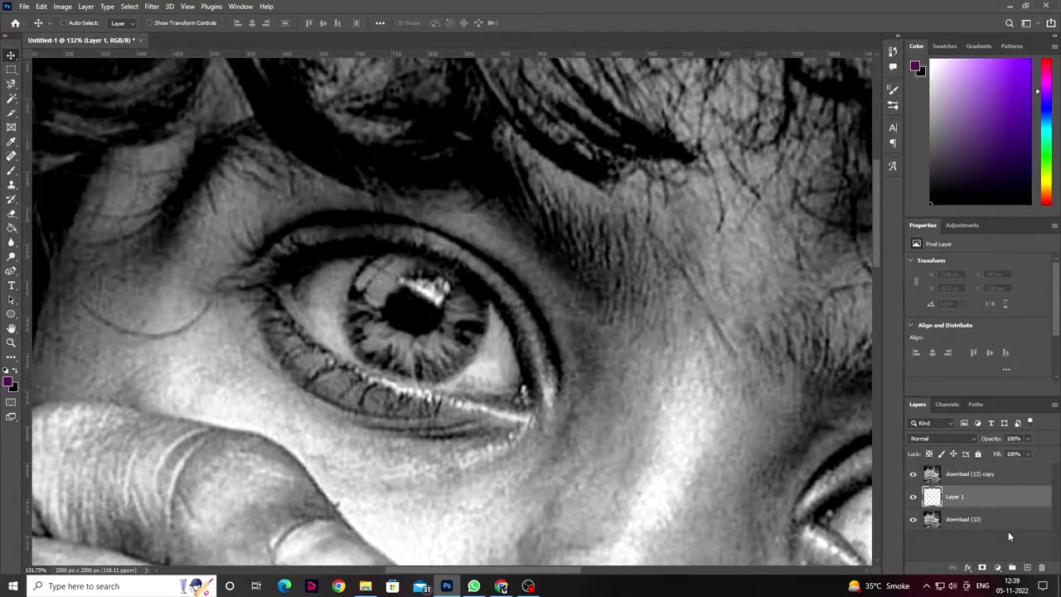
pyautogui.hotkey('ctrl', 'BackSpace')
# Step: Add a layer mask to the copied photo layer
pyautogui.click(962, 478)
pyautogui.scroll(2, 379, 319)
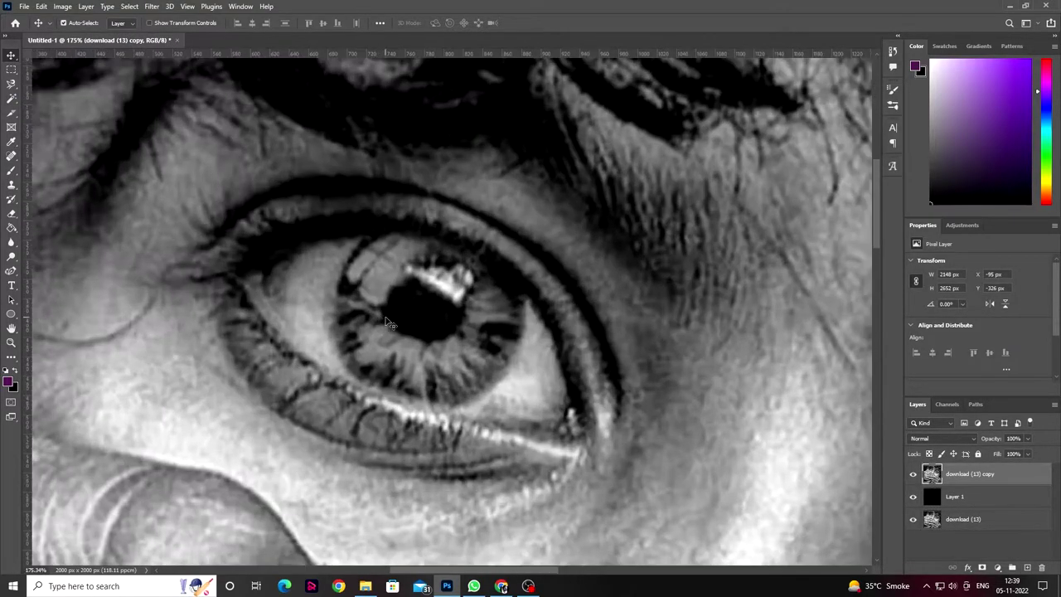
pyautogui.click(982, 568)
pyautogui.scroll(1, 463, 306)
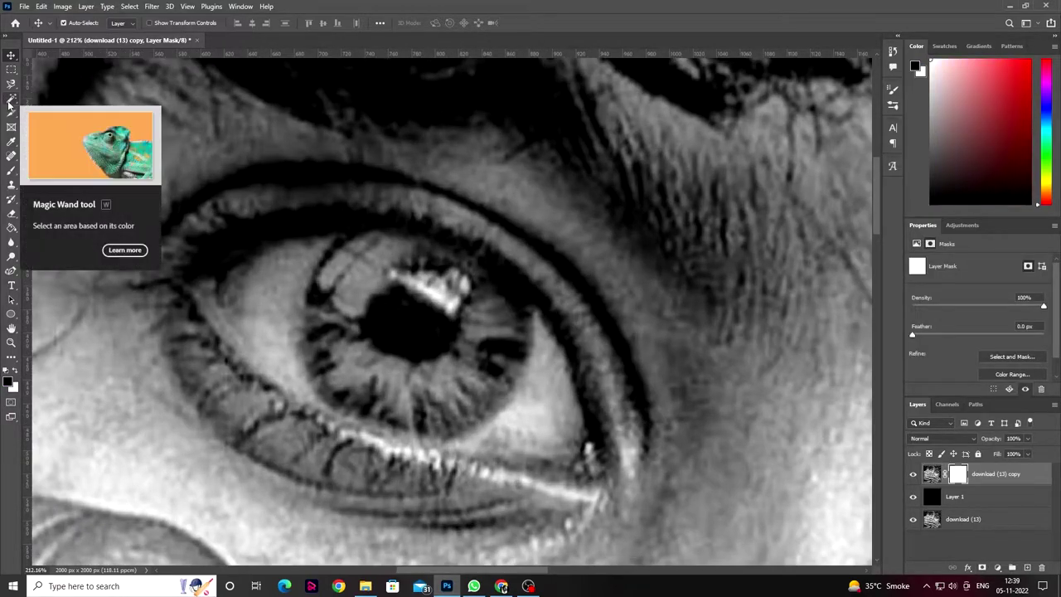
# Step: Brush black on the copy's mask over the left eye's iris and lower edge
pyautogui.click(11, 170)
pyautogui.moveTo(343, 299)
pyautogui.mouseDown()
pyautogui.moveTo(315, 270)
pyautogui.moveTo(242, 273)
pyautogui.moveTo(320, 249)
pyautogui.moveTo(407, 260)
pyautogui.moveTo(378, 253)
pyautogui.moveTo(500, 315)
pyautogui.moveTo(464, 289)
pyautogui.moveTo(524, 336)
pyautogui.moveTo(540, 384)
pyautogui.moveTo(289, 304)
pyautogui.moveTo(409, 381)
pyautogui.moveTo(302, 324)
pyautogui.mouseUp()
pyautogui.scroll(-1, 302, 323)
pyautogui.scroll(5, 301, 323)
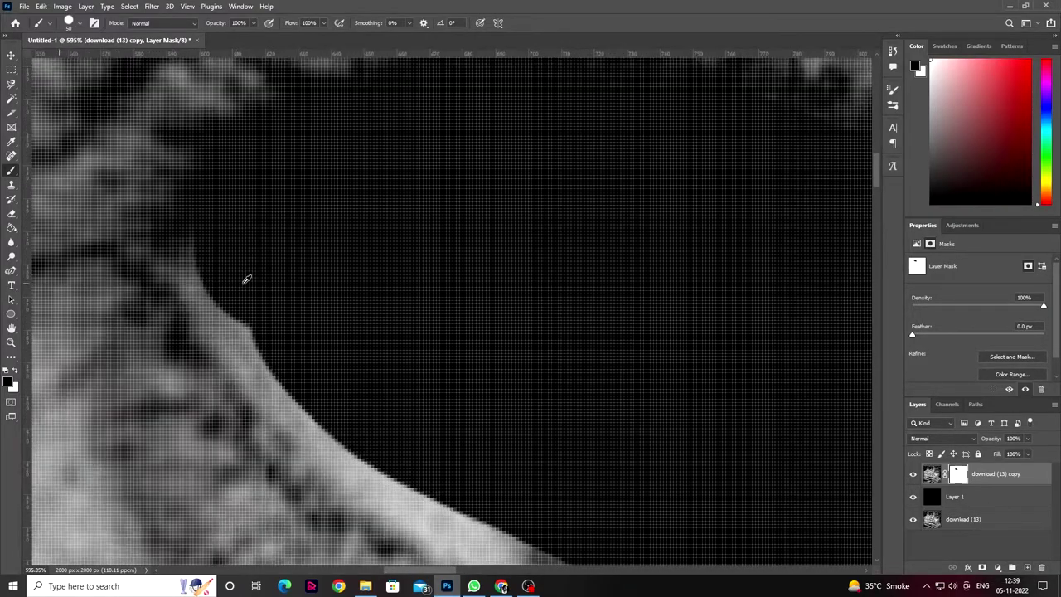
pyautogui.scroll(-1, 244, 280)
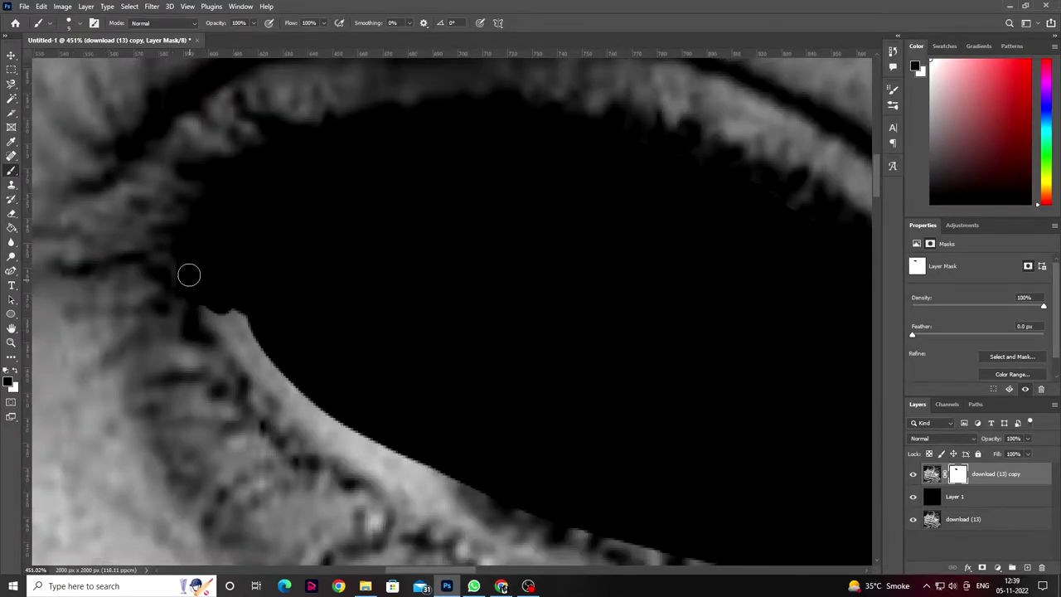
pyautogui.moveTo(221, 311); pyautogui.dragTo(216, 312)
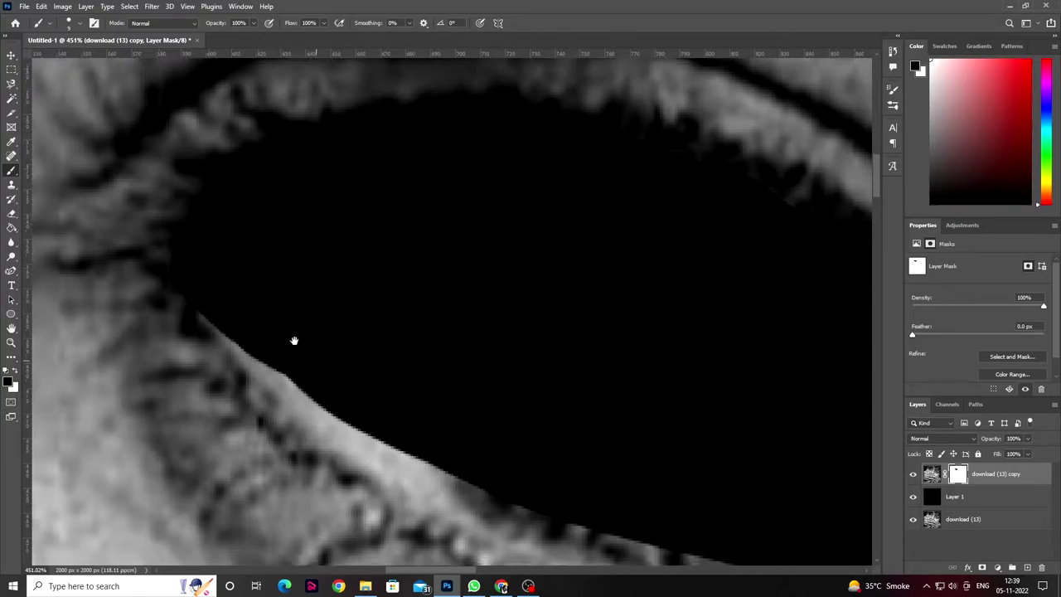
pyautogui.moveTo(294, 339); pyautogui.dragTo(145, 245)
pyautogui.moveTo(203, 299); pyautogui.dragTo(324, 367)
pyautogui.moveTo(410, 412)
pyautogui.mouseDown()
pyautogui.moveTo(315, 341)
pyautogui.moveTo(433, 379)
pyautogui.moveTo(360, 336)
pyautogui.moveTo(490, 362)
pyautogui.moveTo(651, 313)
pyautogui.mouseUp()
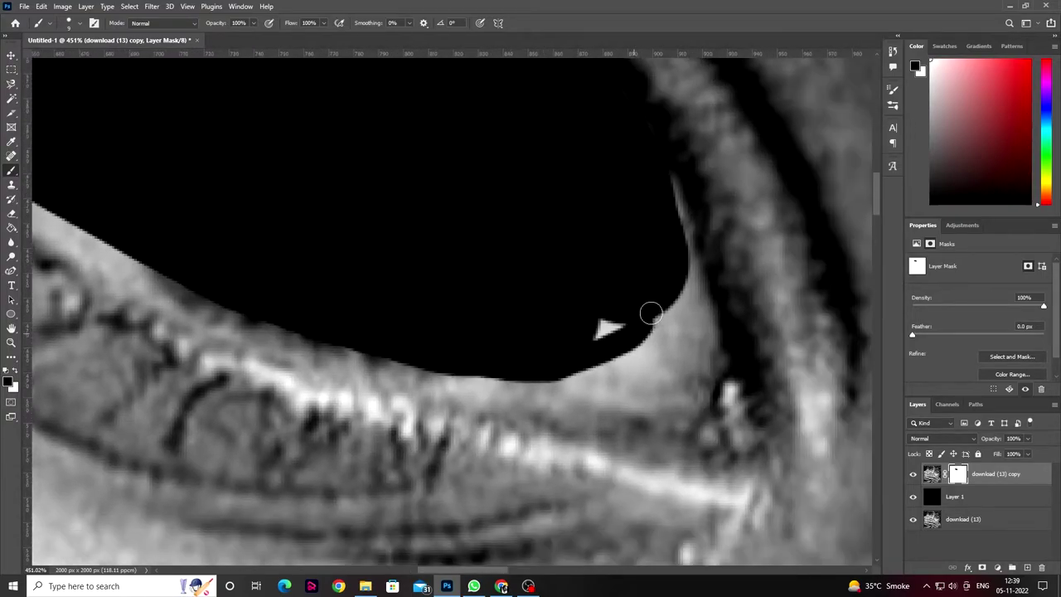
pyautogui.moveTo(671, 194)
pyautogui.mouseDown()
pyautogui.moveTo(687, 268)
pyautogui.moveTo(569, 372)
pyautogui.moveTo(529, 323)
pyautogui.mouseUp()
pyautogui.moveTo(531, 374); pyautogui.dragTo(406, 368)
# Step: Mask the left eye's upper edge, outer corner and lower eyelid in black
pyautogui.scroll(-3, 386, 280)
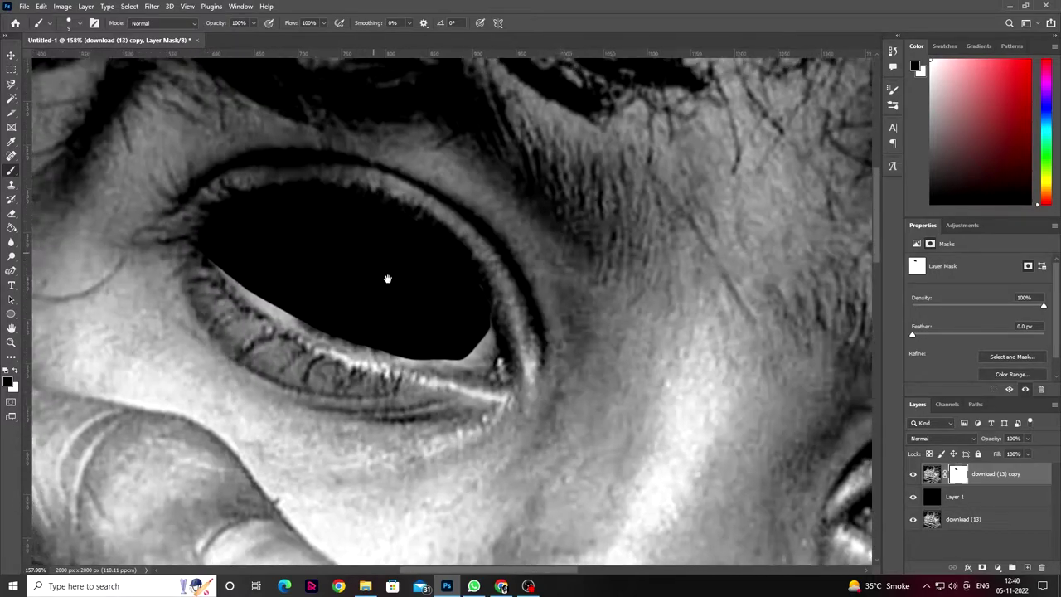
pyautogui.scroll(3, 374, 265)
pyautogui.scroll(2, 369, 332)
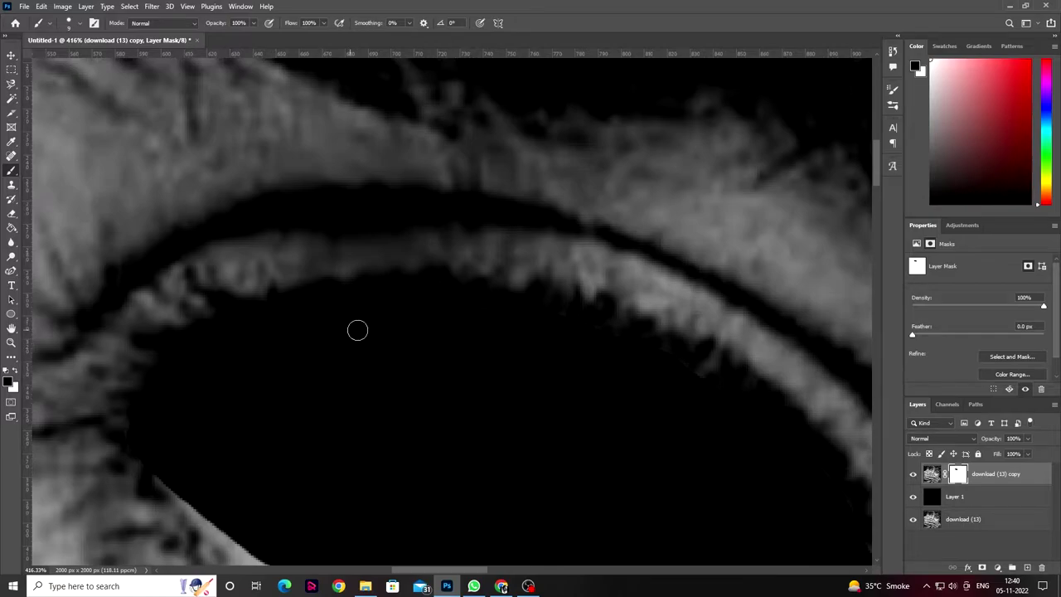
pyautogui.hscroll(2, 315, 336)
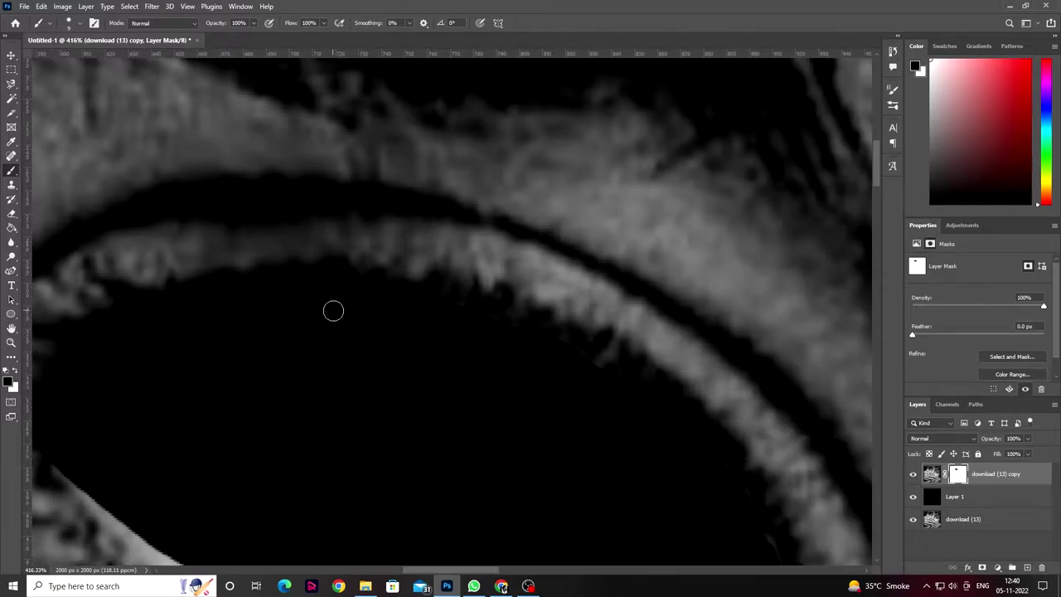
pyautogui.hscroll(2, 333, 311)
pyautogui.moveTo(495, 385); pyautogui.dragTo(423, 312)
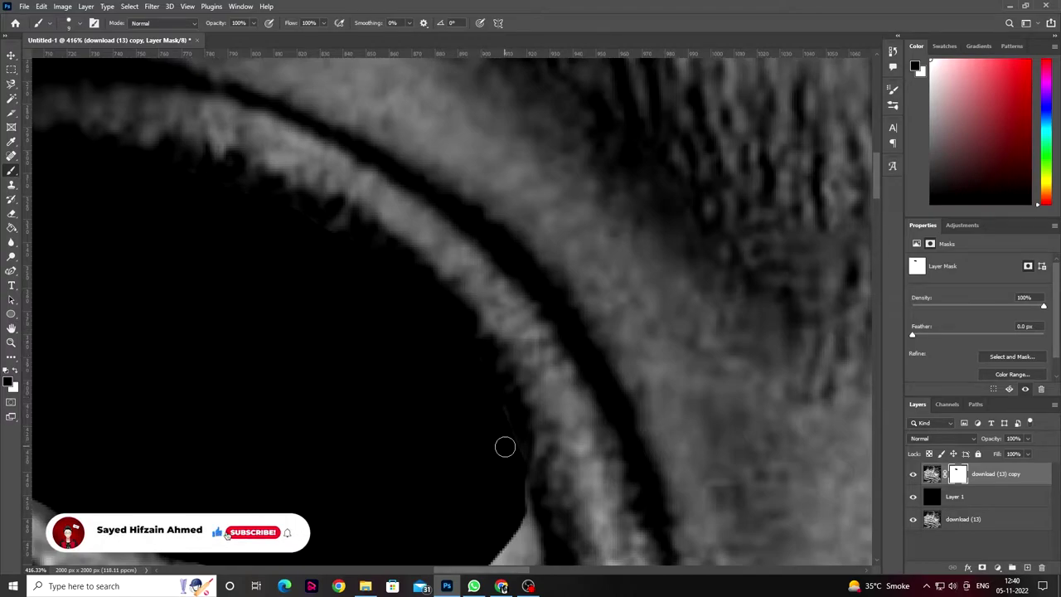
pyautogui.scroll(-1, 497, 423)
pyautogui.scroll(-1, 495, 373)
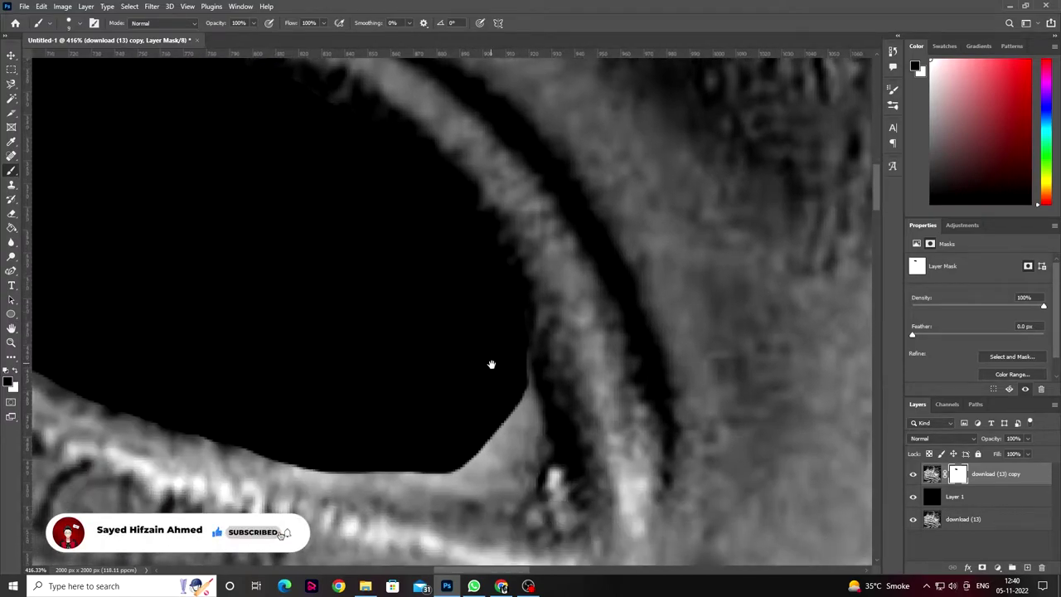
pyautogui.scroll(-1, 508, 357)
pyautogui.moveTo(495, 419)
pyautogui.mouseDown()
pyautogui.moveTo(523, 372)
pyautogui.moveTo(536, 407)
pyautogui.mouseUp()
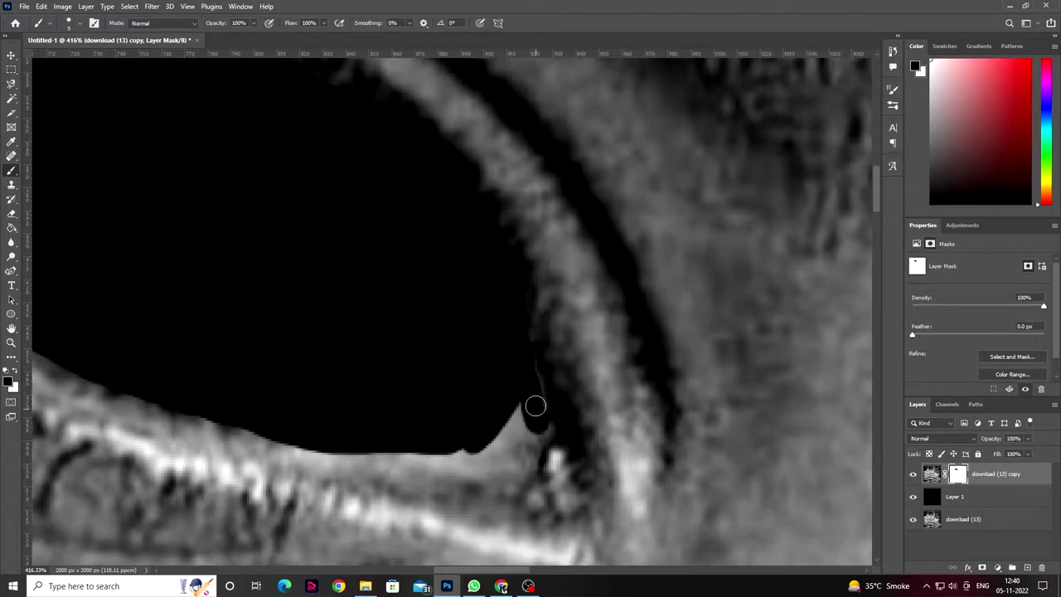
pyautogui.moveTo(531, 453); pyautogui.dragTo(513, 427)
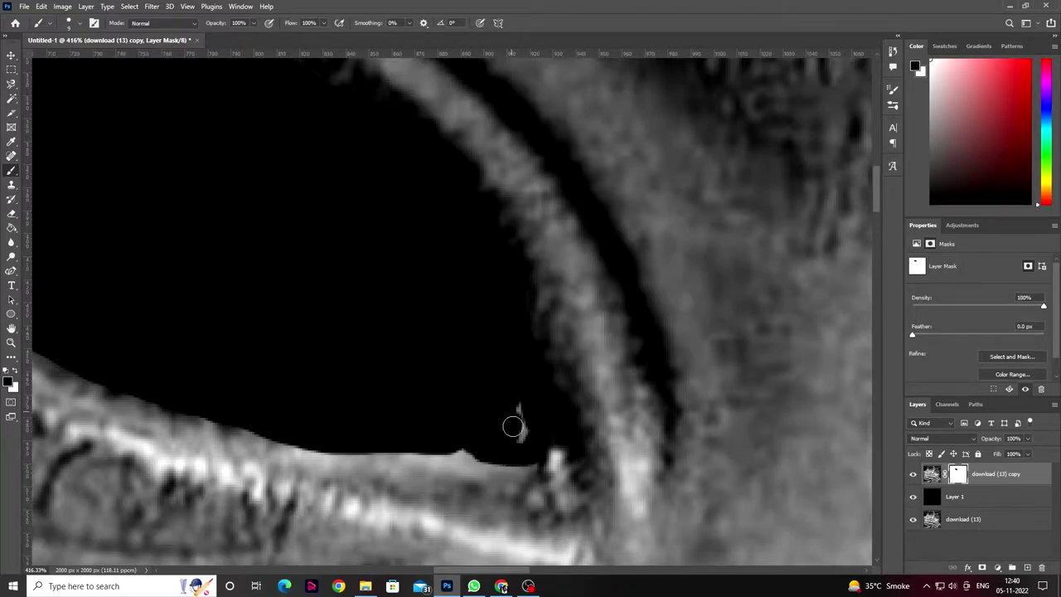
pyautogui.moveTo(456, 467); pyautogui.dragTo(516, 455)
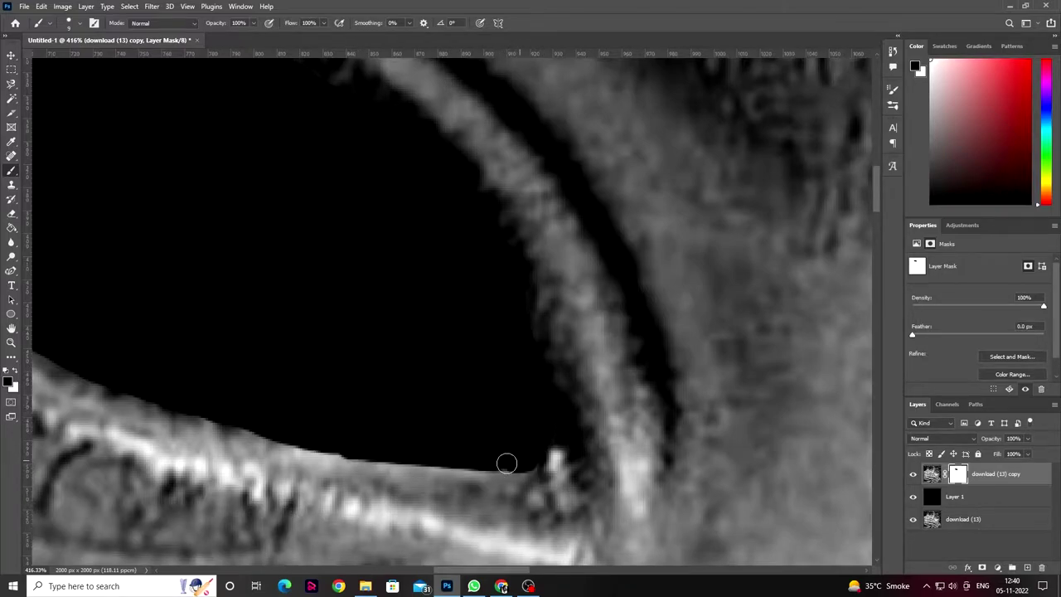
# Step: Finish blacking out the left eye's lower-left eyelid edge on the mask
pyautogui.moveTo(290, 406); pyautogui.dragTo(575, 433)
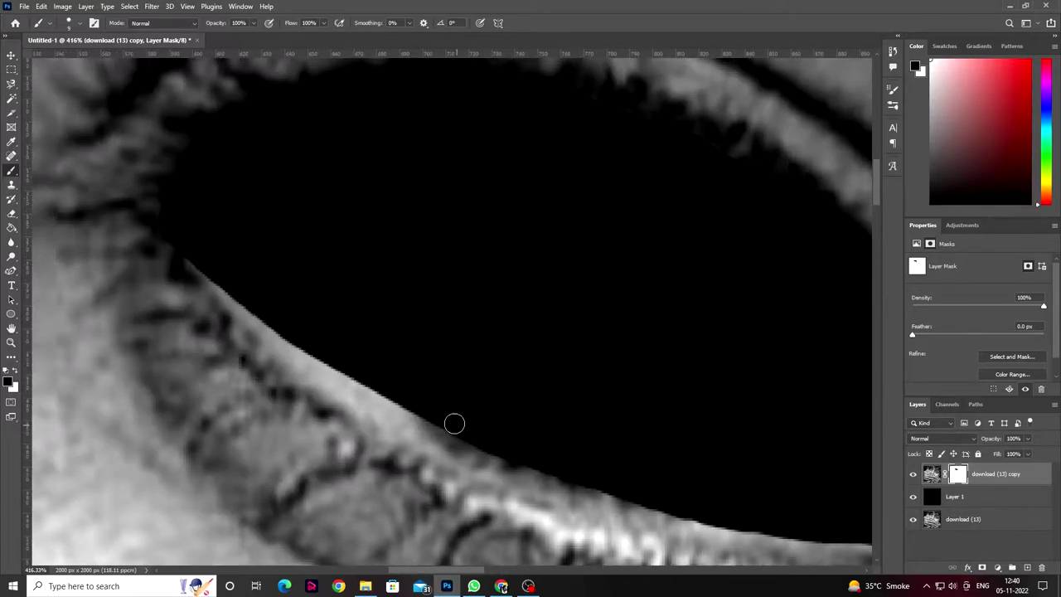
pyautogui.moveTo(235, 296)
pyautogui.mouseDown()
pyautogui.moveTo(332, 367)
pyautogui.moveTo(506, 456)
pyautogui.mouseUp()
pyautogui.scroll(-4, 542, 412)
pyautogui.scroll(-3, 626, 410)
pyautogui.scroll(2, 523, 379)
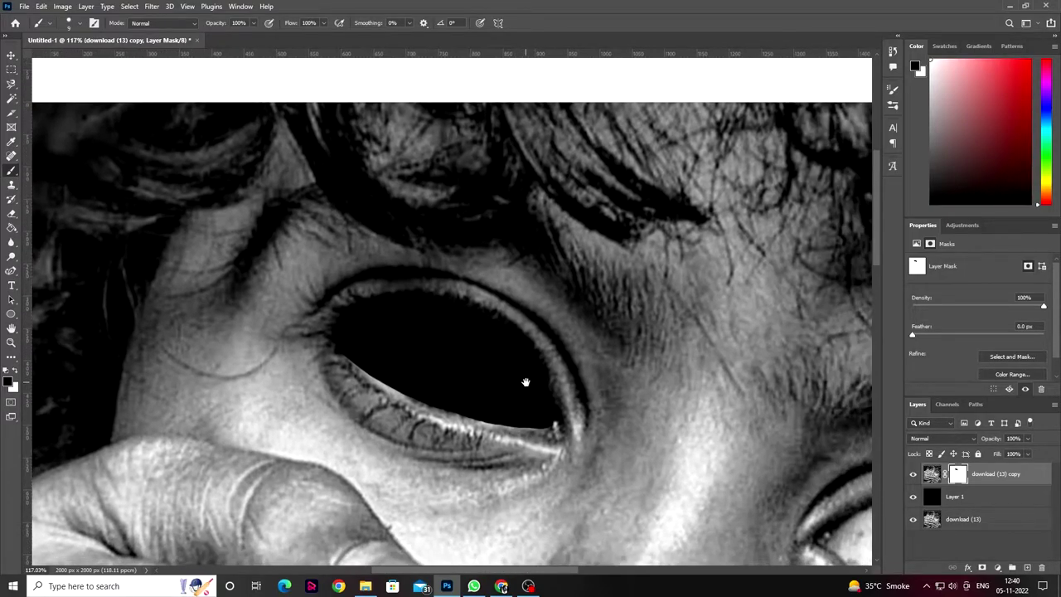
pyautogui.scroll(1, 486, 393)
pyautogui.scroll(1, 454, 406)
pyautogui.scroll(1, 454, 406)
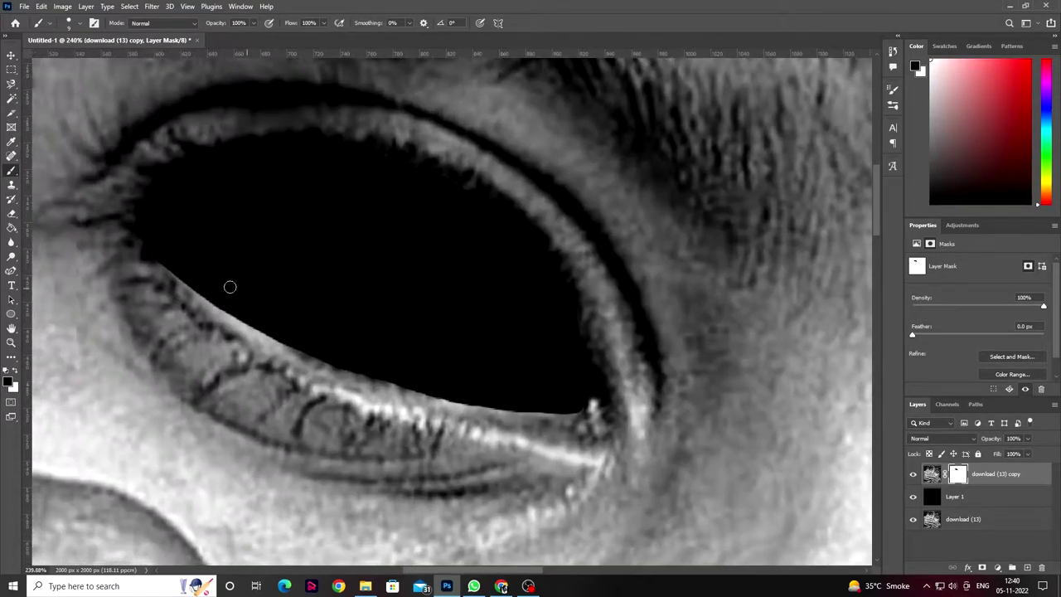
pyautogui.scroll(1, 230, 284)
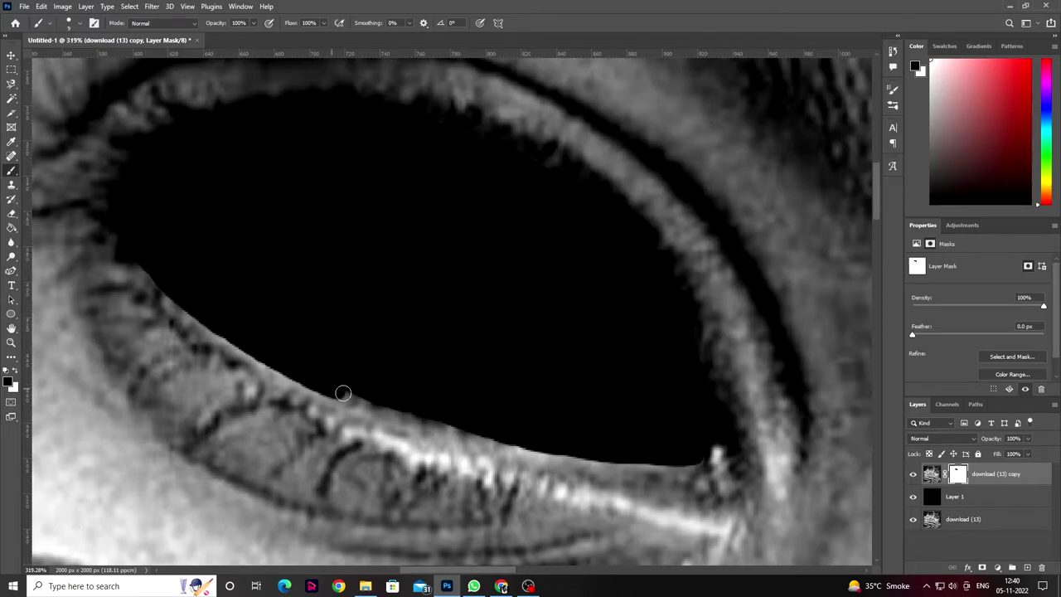
pyautogui.moveTo(342, 398)
pyautogui.mouseDown()
pyautogui.moveTo(473, 439)
pyautogui.moveTo(690, 449)
pyautogui.moveTo(612, 464)
pyautogui.moveTo(461, 443)
pyautogui.moveTo(351, 387)
pyautogui.moveTo(528, 412)
pyautogui.mouseUp()
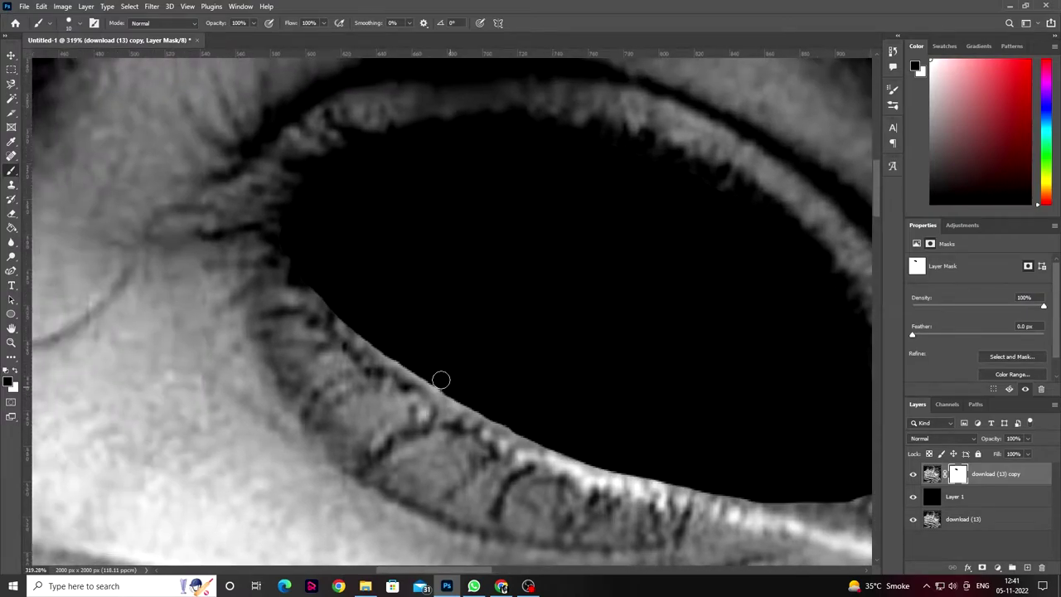
pyautogui.moveTo(671, 442); pyautogui.dragTo(488, 387)
pyautogui.scroll(-3, 489, 386)
# Step: Paint black on the download (13) copy mask over the right eye's lids and iris
pyautogui.scroll(2, 641, 428)
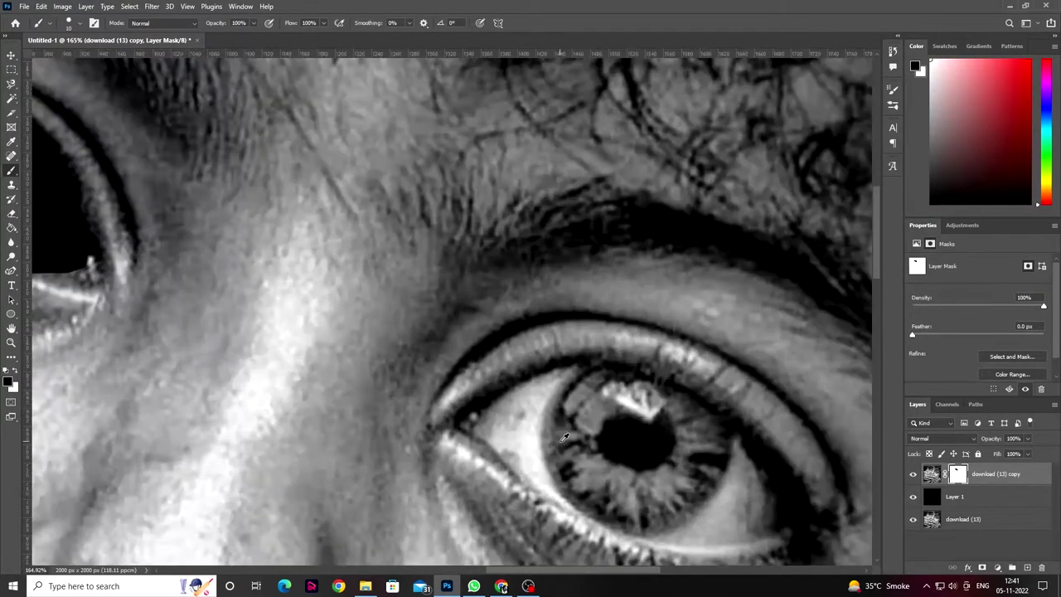
pyautogui.moveTo(641, 428); pyautogui.dragTo(512, 359)
pyautogui.moveTo(290, 343); pyautogui.dragTo(388, 286)
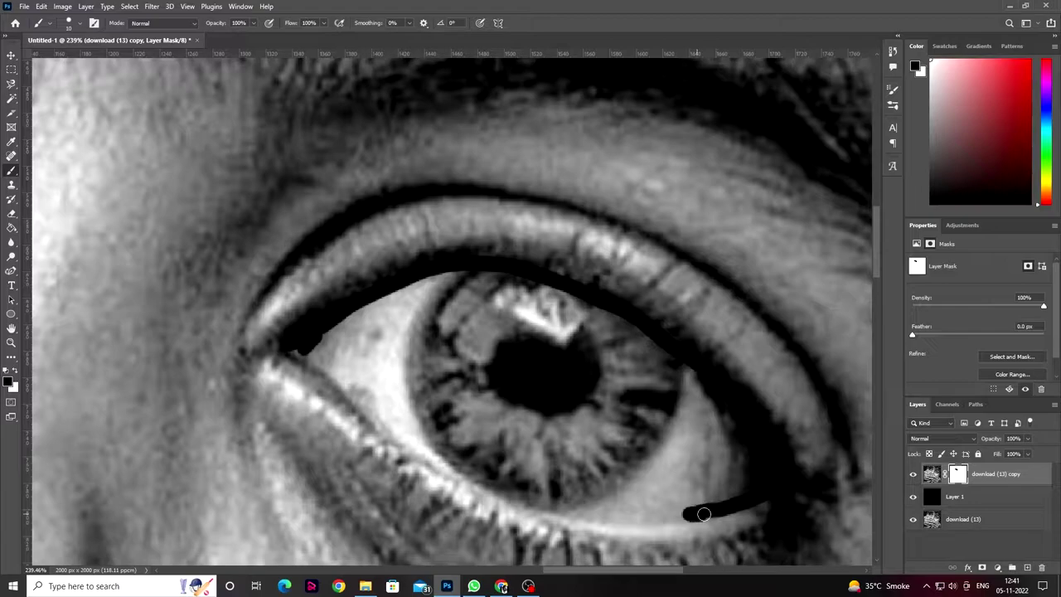
pyautogui.moveTo(657, 519); pyautogui.dragTo(572, 516)
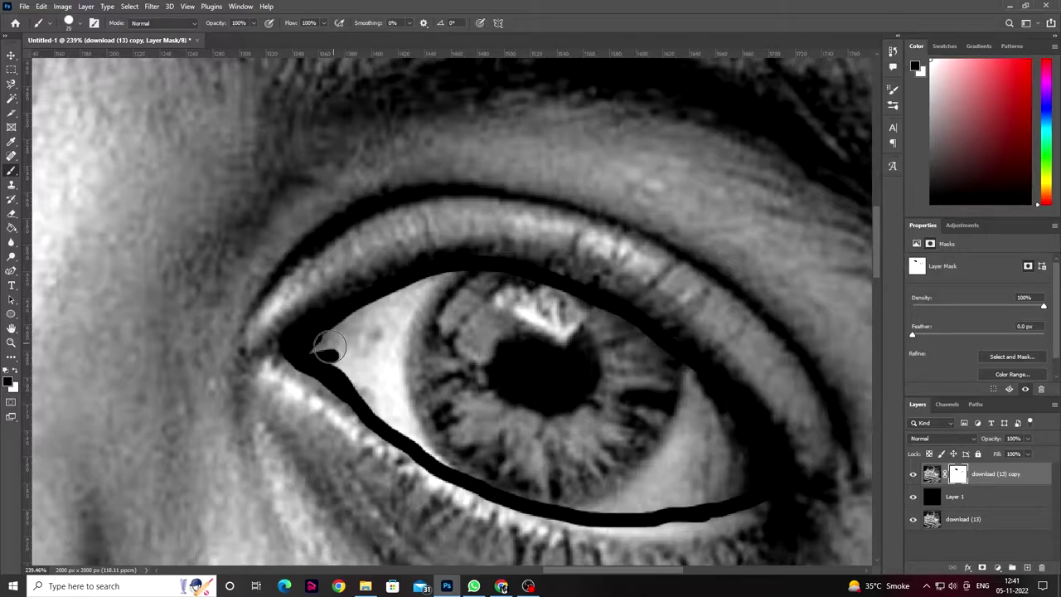
pyautogui.moveTo(329, 347)
pyautogui.mouseDown()
pyautogui.moveTo(398, 301)
pyautogui.moveTo(573, 310)
pyautogui.moveTo(726, 437)
pyautogui.moveTo(671, 492)
pyautogui.moveTo(575, 390)
pyautogui.moveTo(715, 434)
pyautogui.moveTo(395, 323)
pyautogui.moveTo(472, 346)
pyautogui.moveTo(403, 409)
pyautogui.moveTo(420, 403)
pyautogui.moveTo(477, 426)
pyautogui.moveTo(474, 450)
pyautogui.moveTo(367, 386)
pyautogui.mouseUp()
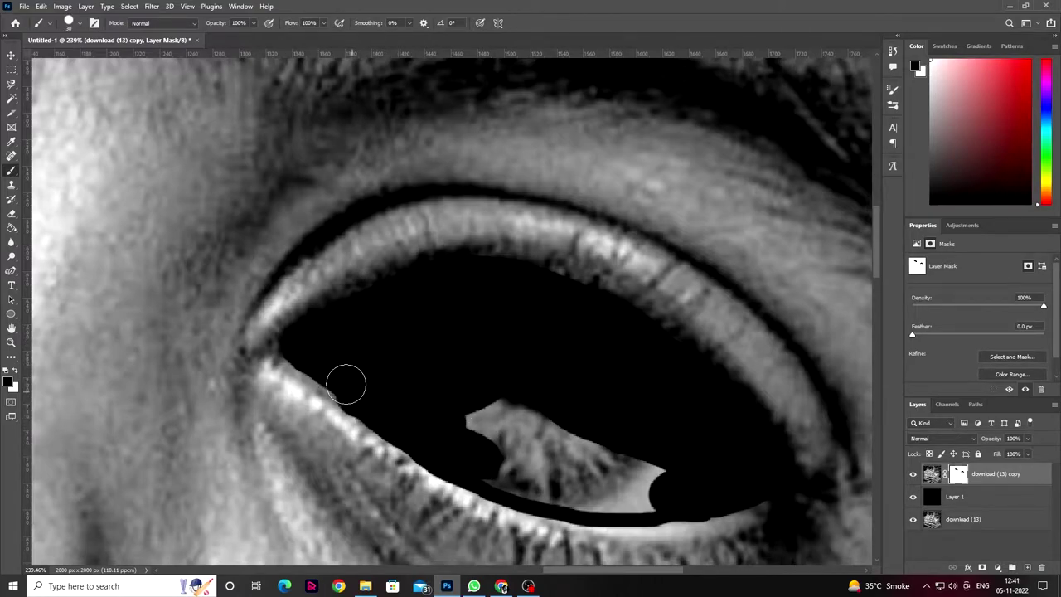
pyautogui.moveTo(411, 421)
pyautogui.mouseDown()
pyautogui.moveTo(661, 445)
pyautogui.moveTo(528, 339)
pyautogui.moveTo(423, 372)
pyautogui.moveTo(481, 388)
pyautogui.moveTo(490, 360)
pyautogui.mouseUp()
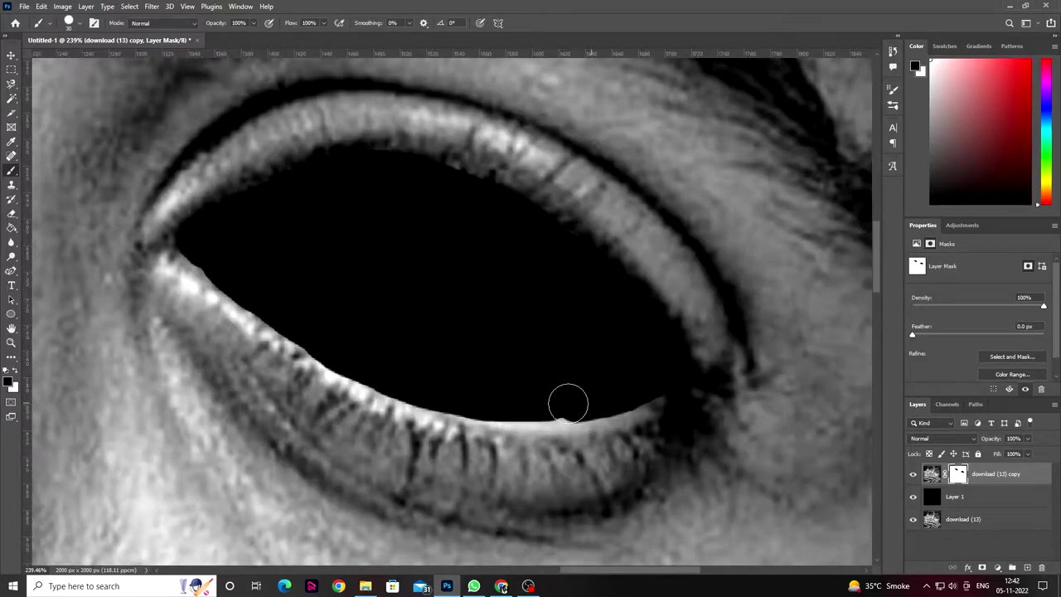
pyautogui.hscroll(-3, 530, 382)
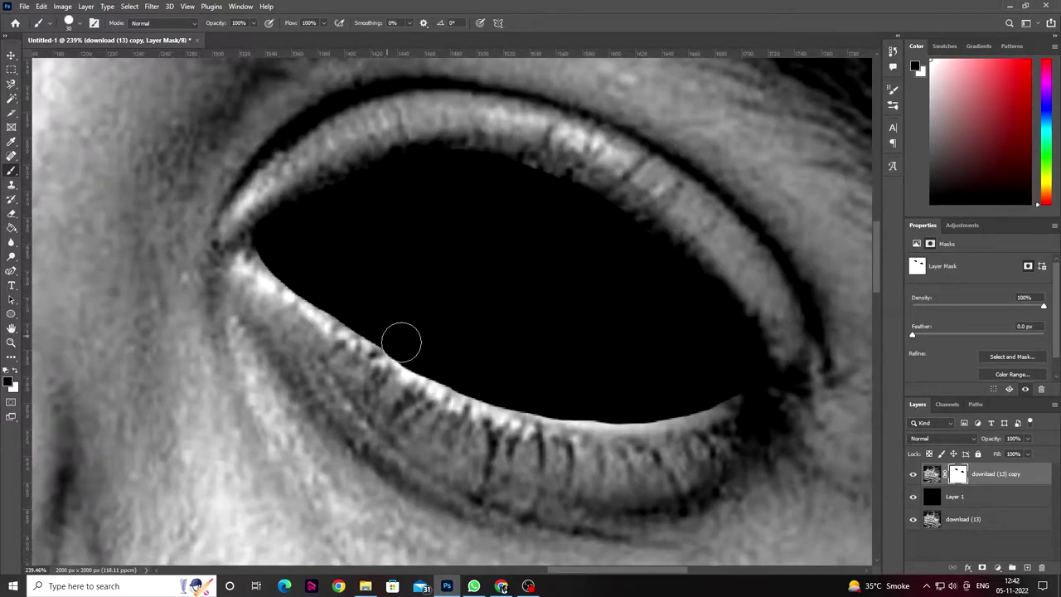
pyautogui.scroll(-3, 566, 400)
# Step: Place the shattered-glass portrait, move its layer below the face, and rasterize it
pyautogui.scroll(-3, 572, 396)
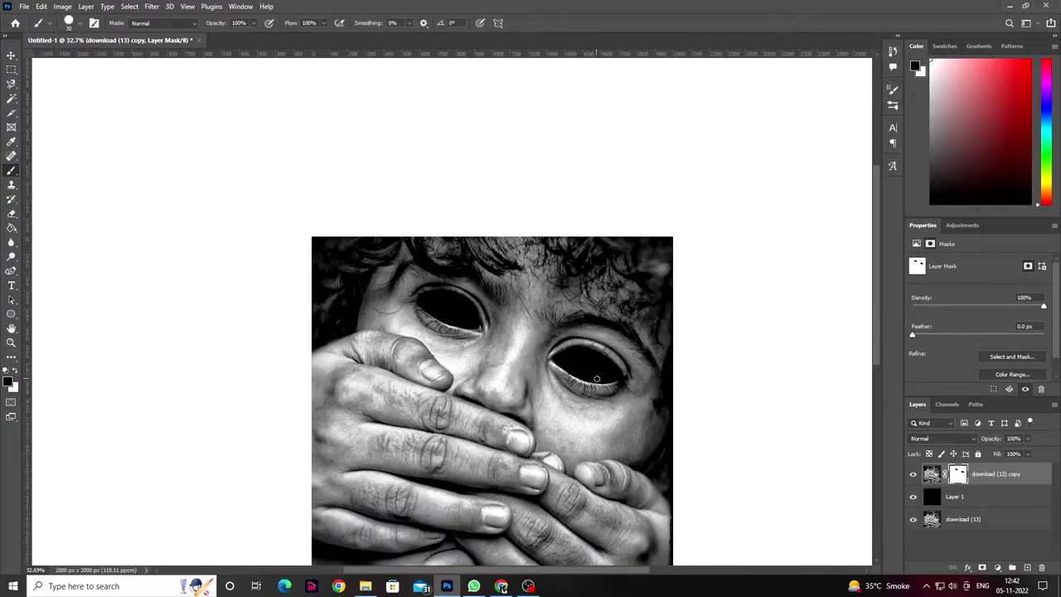
pyautogui.scroll(-2, 581, 393)
pyautogui.scroll(1, 594, 389)
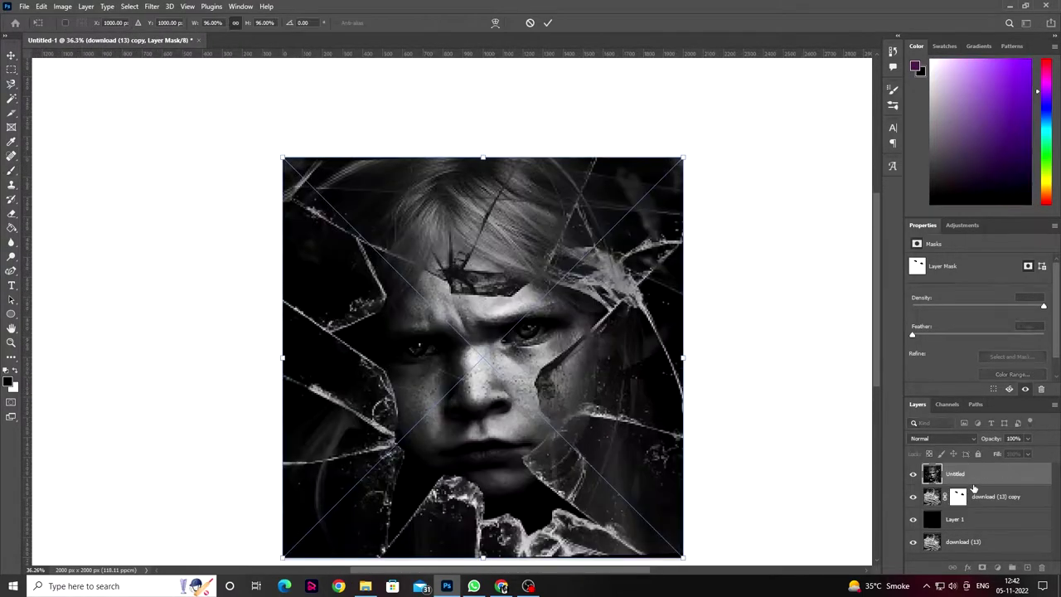
pyautogui.press('Return')
pyautogui.moveTo(962, 474); pyautogui.dragTo(972, 490)
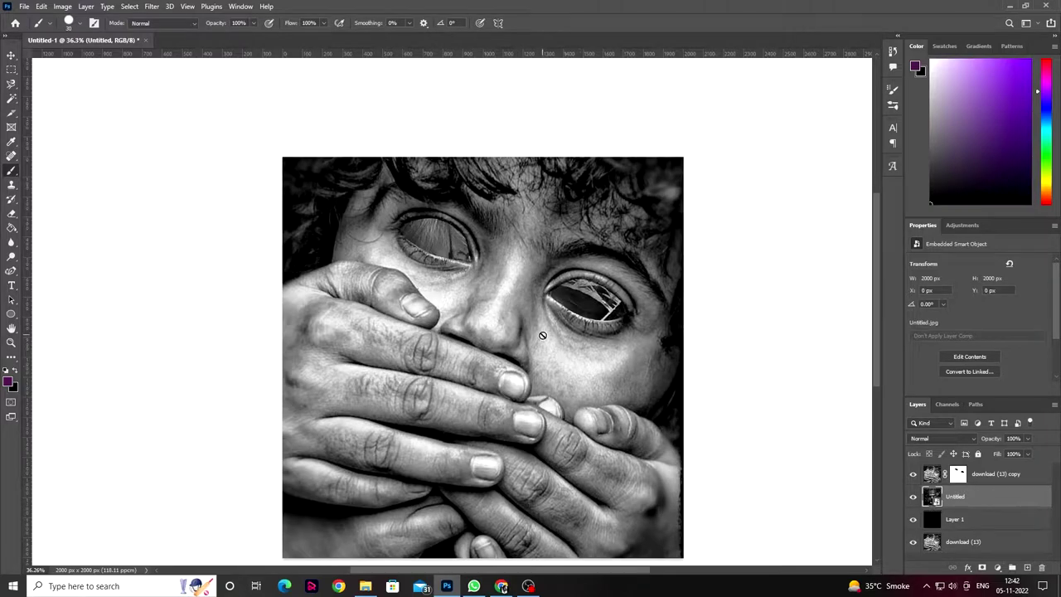
pyautogui.rightClick(1010, 499)
pyautogui.click(946, 222)
# Step: Shrink, tilt and position the glass portrait over the left eye
pyautogui.hotkey('ctrl', 't')
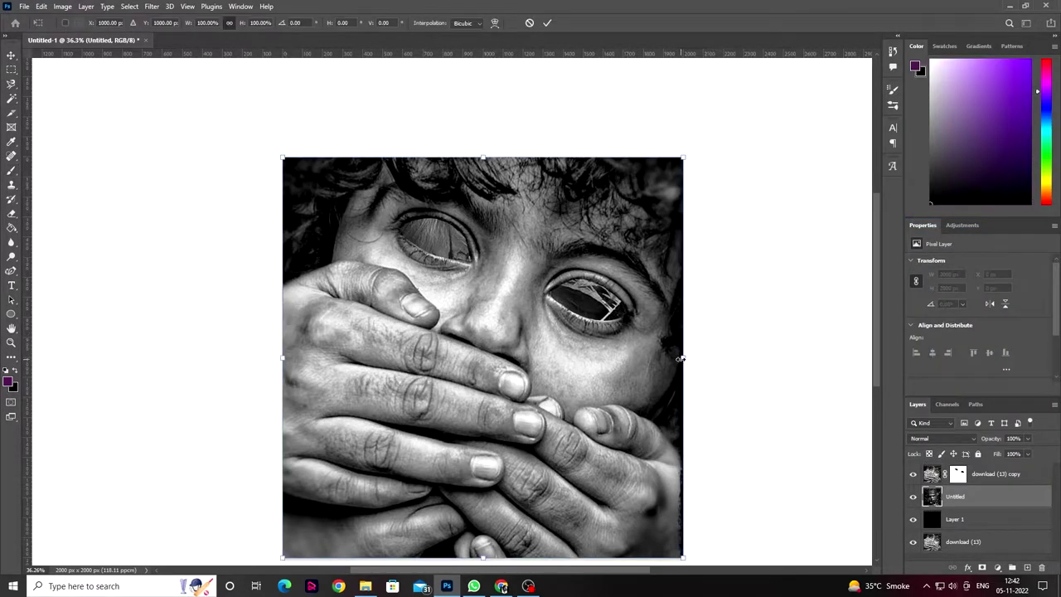
pyautogui.moveTo(680, 358)
pyautogui.mouseDown()
pyautogui.moveTo(414, 344)
pyautogui.moveTo(464, 216)
pyautogui.mouseUp()
pyautogui.moveTo(514, 249); pyautogui.dragTo(497, 273)
pyautogui.moveTo(389, 282); pyautogui.dragTo(401, 274)
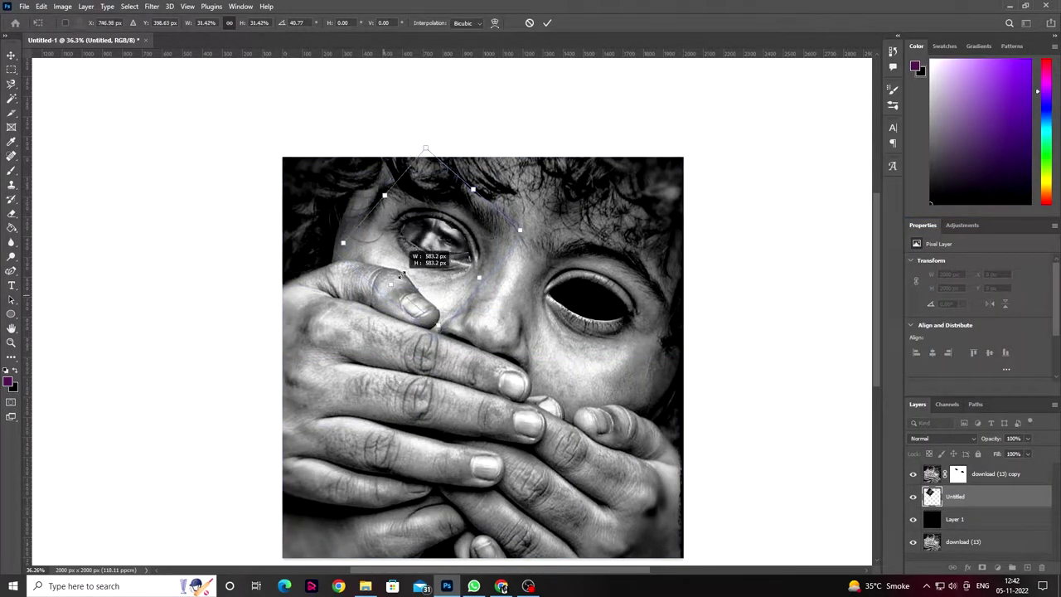
pyautogui.scroll(3, 419, 249)
pyautogui.scroll(2, 419, 248)
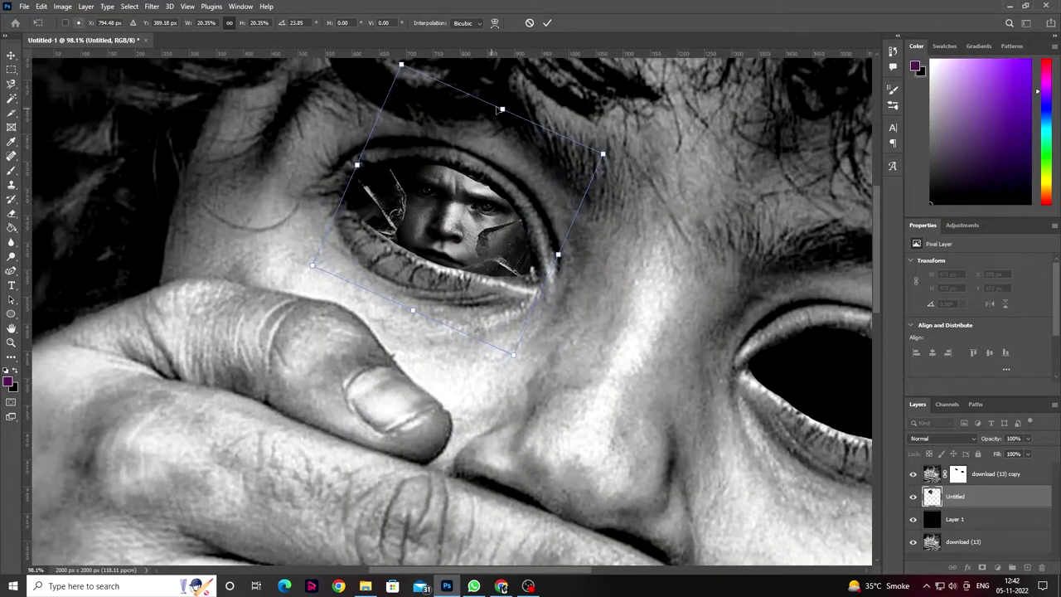
# Step: Fine-tune the portrait's size to fit inside the left eye and commit
pyautogui.moveTo(501, 108); pyautogui.dragTo(480, 148)
pyautogui.scroll(2, 419, 211)
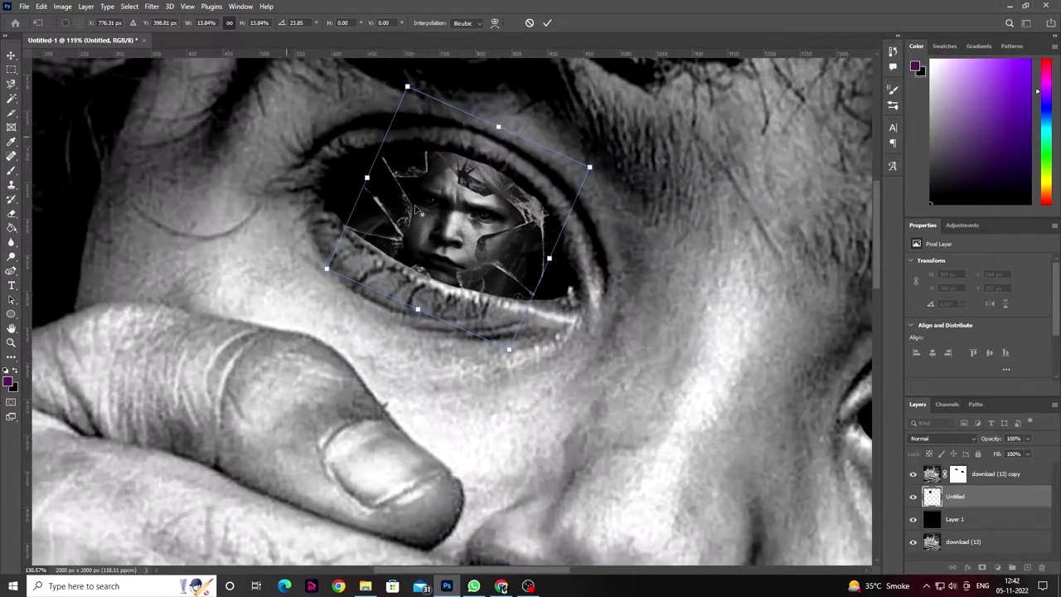
pyautogui.moveTo(367, 176); pyautogui.dragTo(331, 163)
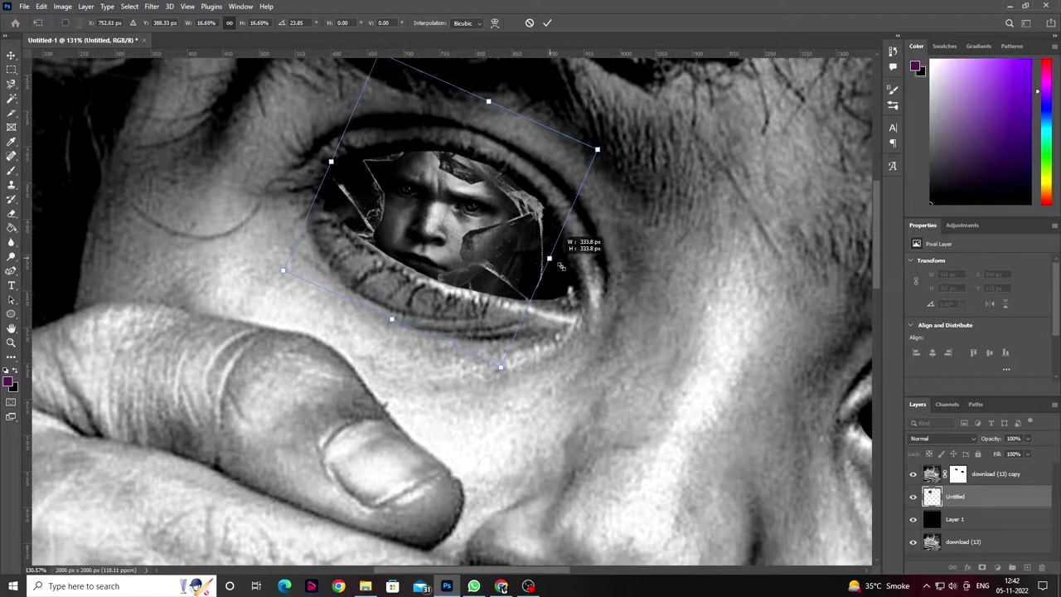
pyautogui.moveTo(561, 265); pyautogui.dragTo(578, 273)
pyautogui.moveTo(408, 340); pyautogui.dragTo(408, 318)
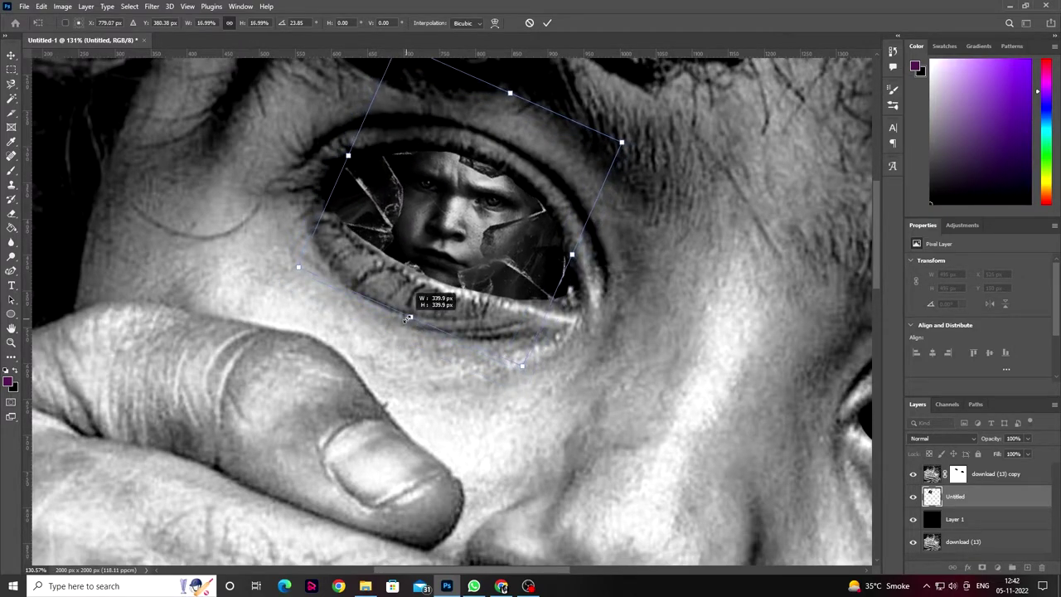
pyautogui.moveTo(571, 258); pyautogui.dragTo(583, 262)
pyautogui.moveTo(347, 170); pyautogui.dragTo(357, 145)
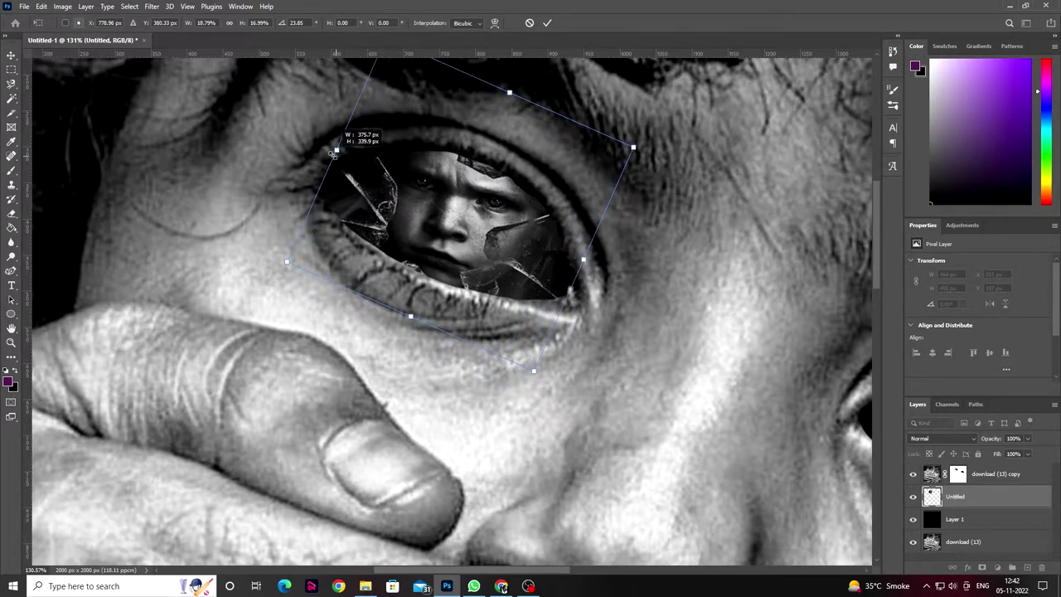
pyautogui.press('Return')
pyautogui.press('b')
pyautogui.scroll(-3, 498, 192)
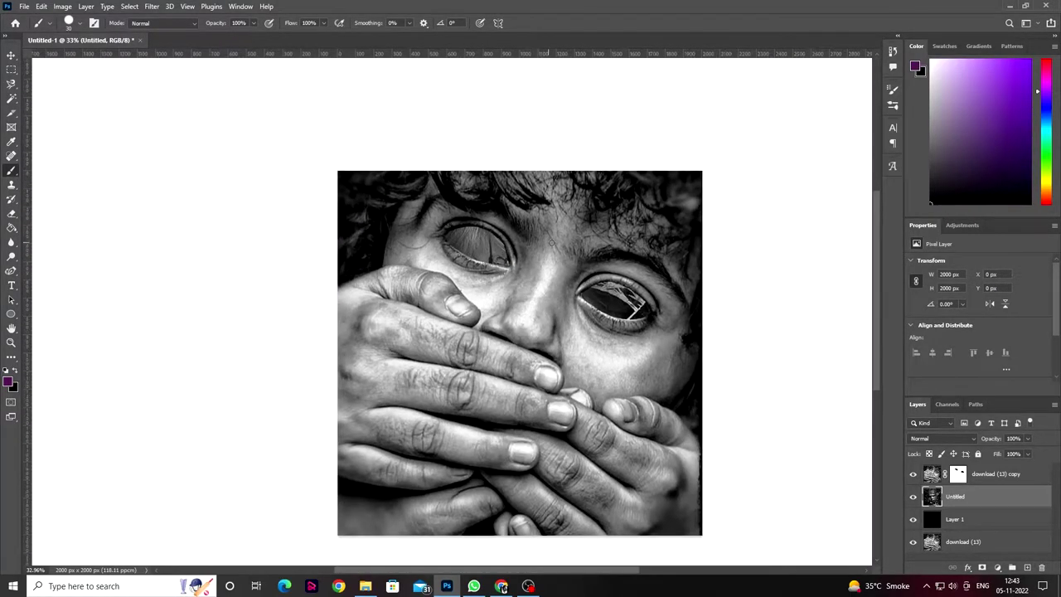
pyautogui.scroll(-3, 540, 265)
# Step: Re-transform the portrait, scaling, rotating and moving it onto the left eye
pyautogui.hotkey('ctrl', 't')
pyautogui.scroll(-3, 521, 236)
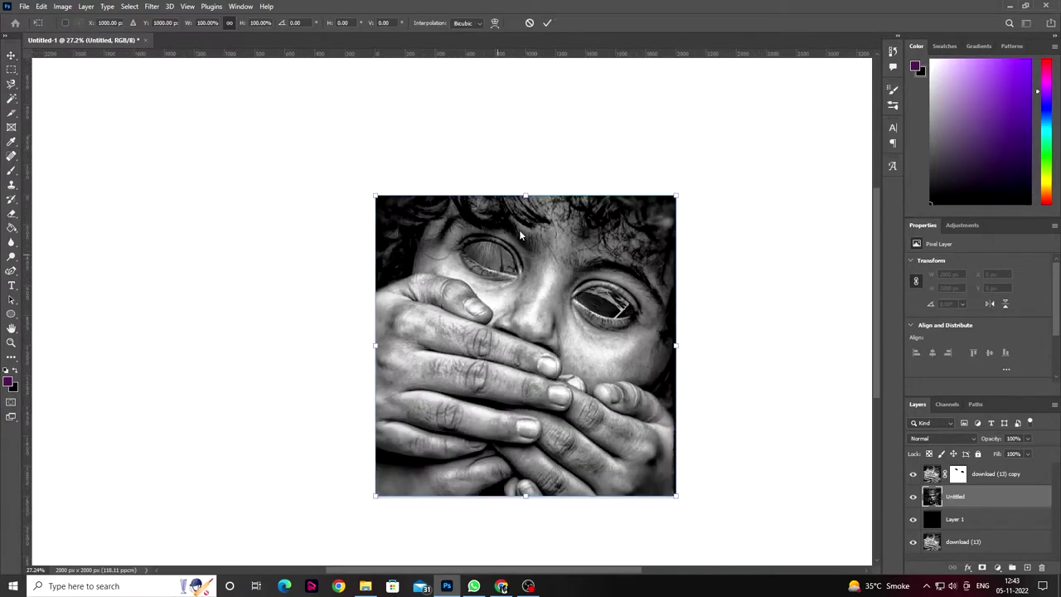
pyautogui.moveTo(676, 197); pyautogui.dragTo(572, 298)
pyautogui.moveTo(539, 332); pyautogui.dragTo(497, 261)
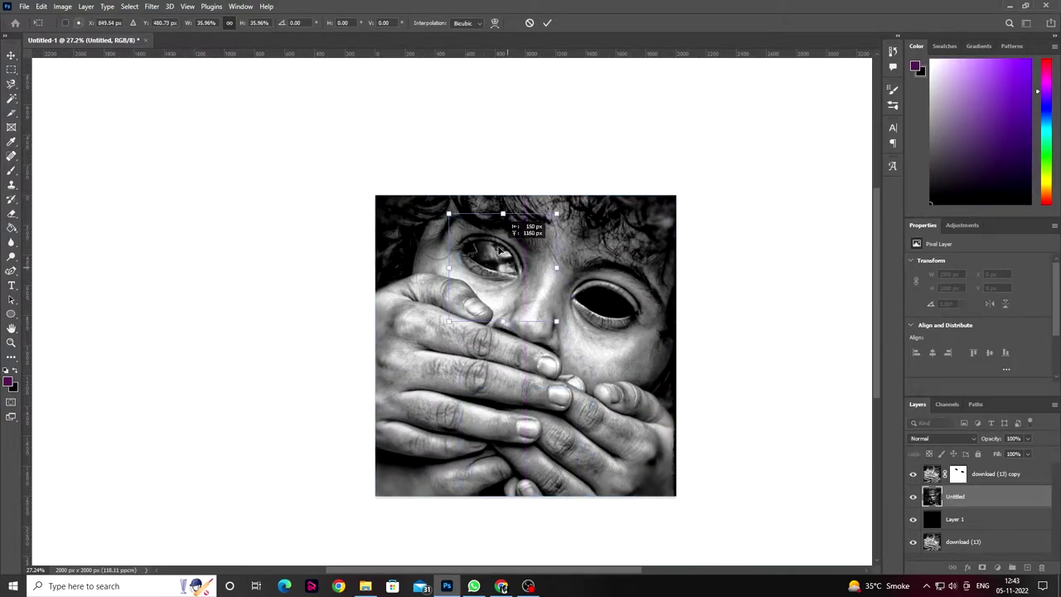
pyautogui.scroll(2, 532, 295)
pyautogui.moveTo(629, 329); pyautogui.dragTo(598, 377)
pyautogui.moveTo(535, 392)
pyautogui.mouseDown()
pyautogui.moveTo(498, 302)
pyautogui.moveTo(505, 240)
pyautogui.mouseUp()
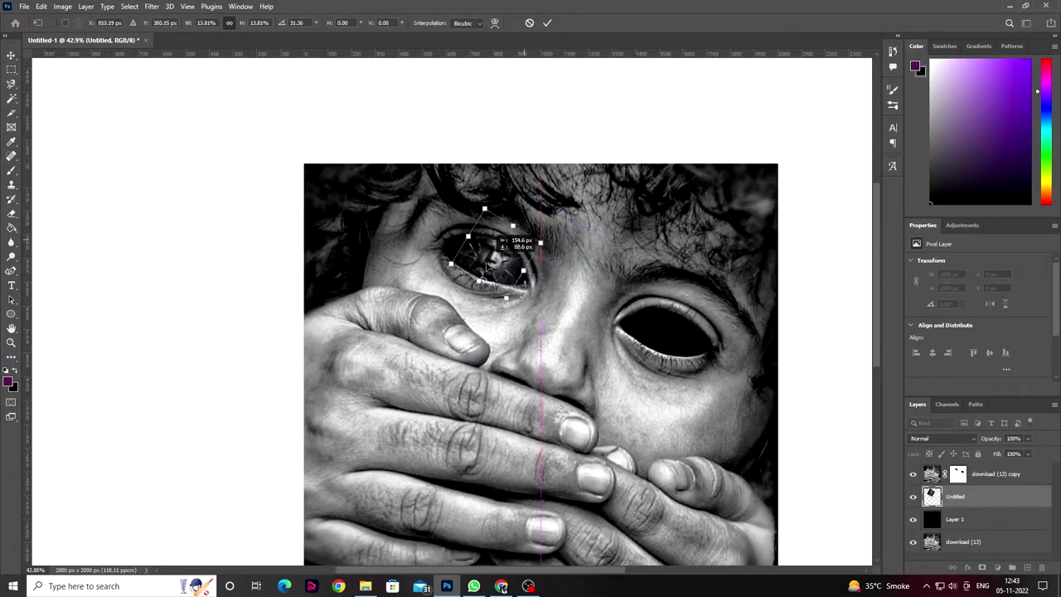
pyautogui.scroll(2, 530, 274)
pyautogui.scroll(3, 549, 294)
# Step: Reduce the tilt and stretch the portrait to fill the left eye, then commit
pyautogui.moveTo(549, 295); pyautogui.dragTo(601, 248)
pyautogui.moveTo(481, 303); pyautogui.dragTo(466, 280)
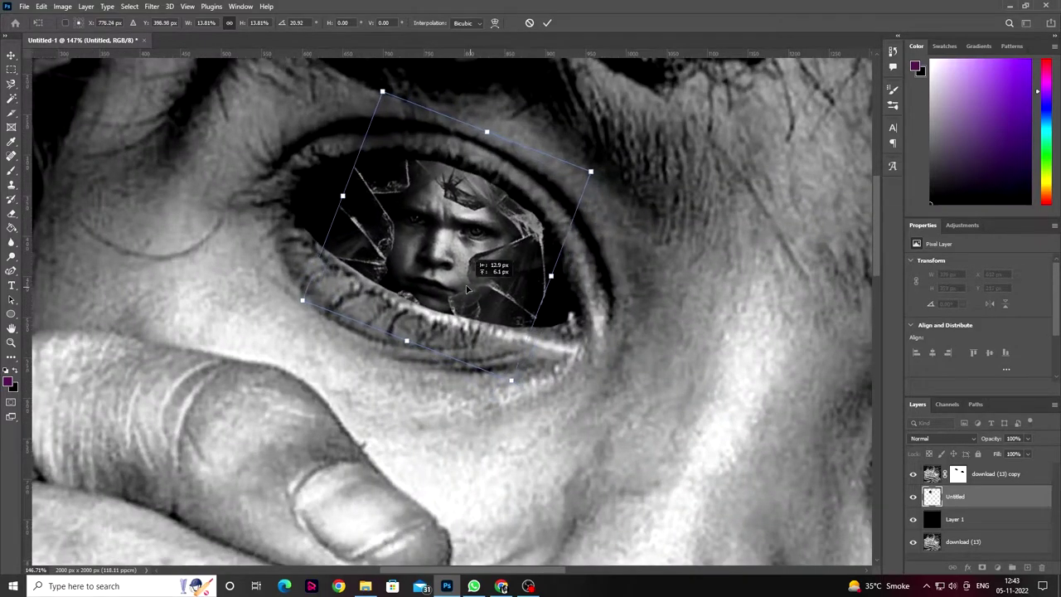
pyautogui.moveTo(332, 181); pyautogui.dragTo(325, 177)
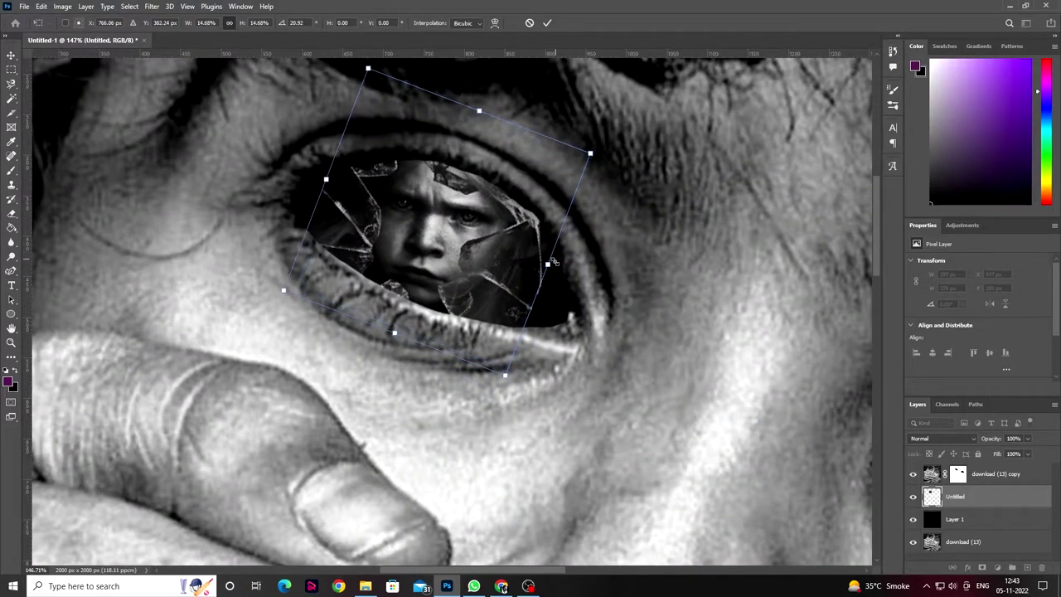
pyautogui.moveTo(556, 262)
pyautogui.mouseDown()
pyautogui.moveTo(580, 266)
pyautogui.moveTo(565, 276)
pyautogui.mouseUp()
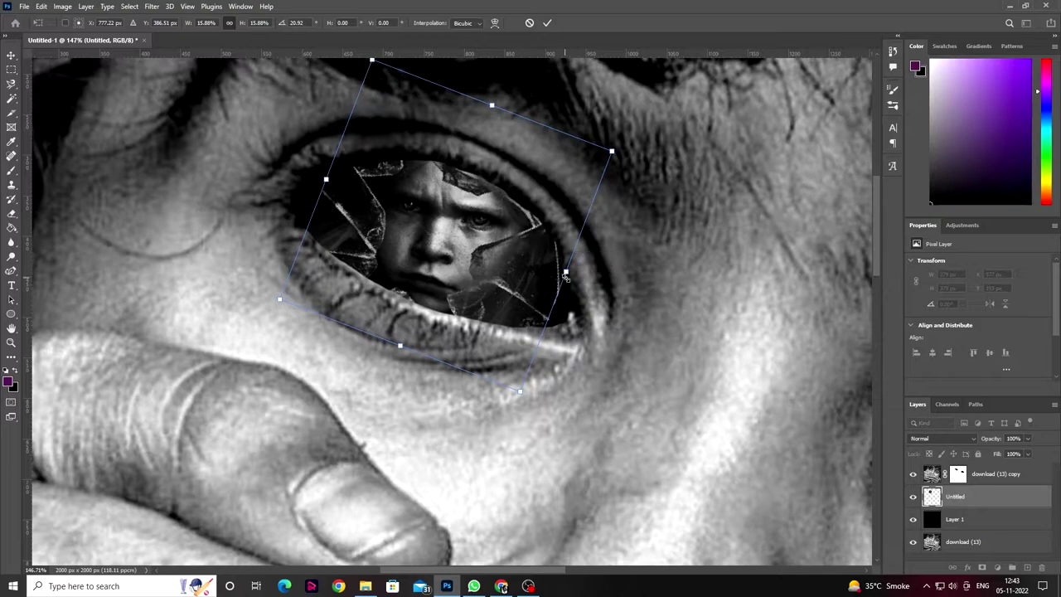
pyautogui.moveTo(326, 181); pyautogui.dragTo(296, 180)
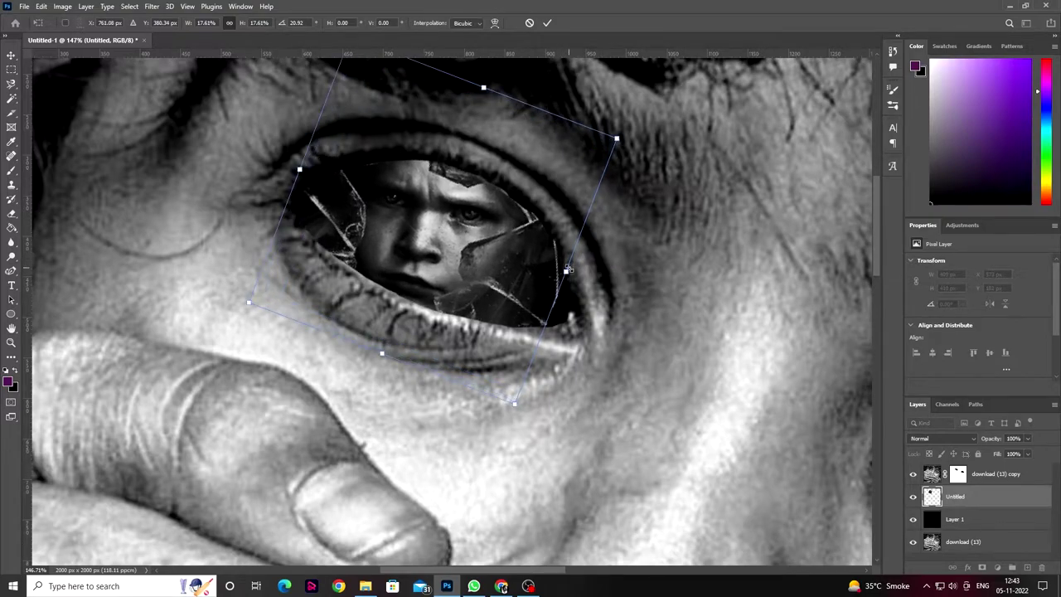
pyautogui.moveTo(568, 271)
pyautogui.mouseDown()
pyautogui.moveTo(577, 267)
pyautogui.moveTo(548, 272)
pyautogui.mouseUp()
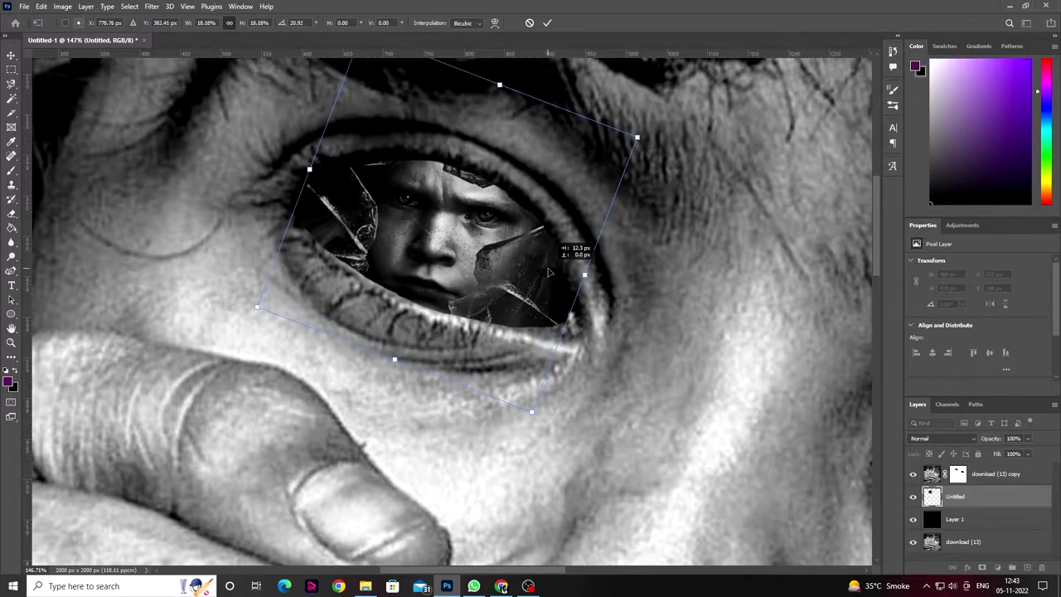
pyautogui.click(548, 24)
pyautogui.scroll(-3, 502, 257)
pyautogui.scroll(-2, 502, 257)
# Step: Duplicate the glass portrait layer and move the copy into the right eye
pyautogui.scroll(-1, 502, 257)
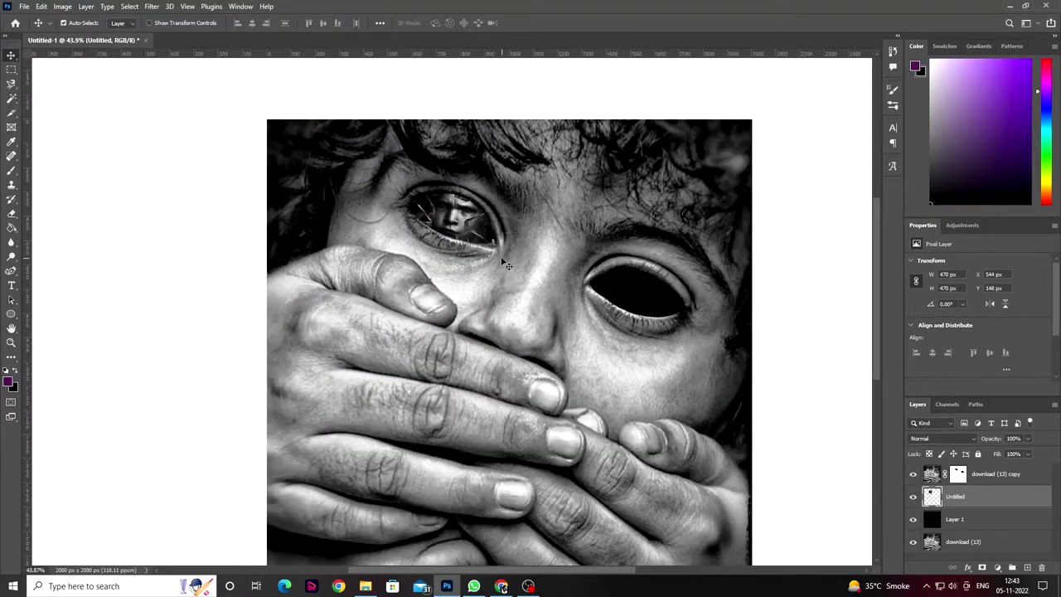
pyautogui.scroll(-1, 502, 257)
pyautogui.scroll(-1, 428, 229)
pyautogui.scroll(-2, 429, 229)
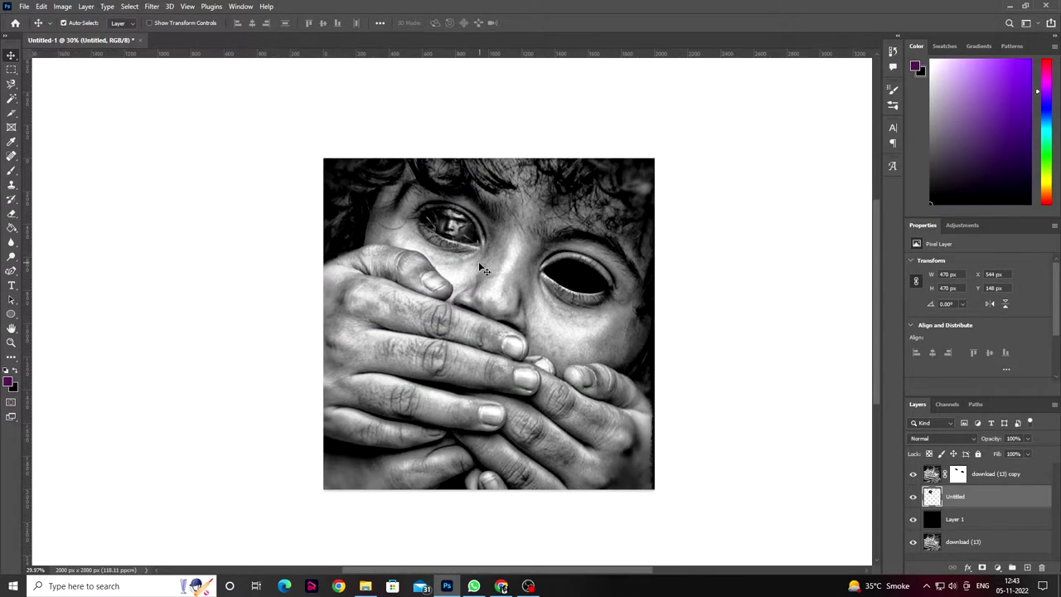
pyautogui.scroll(5, 360, 235)
pyautogui.hotkey('ctrl', 'j')
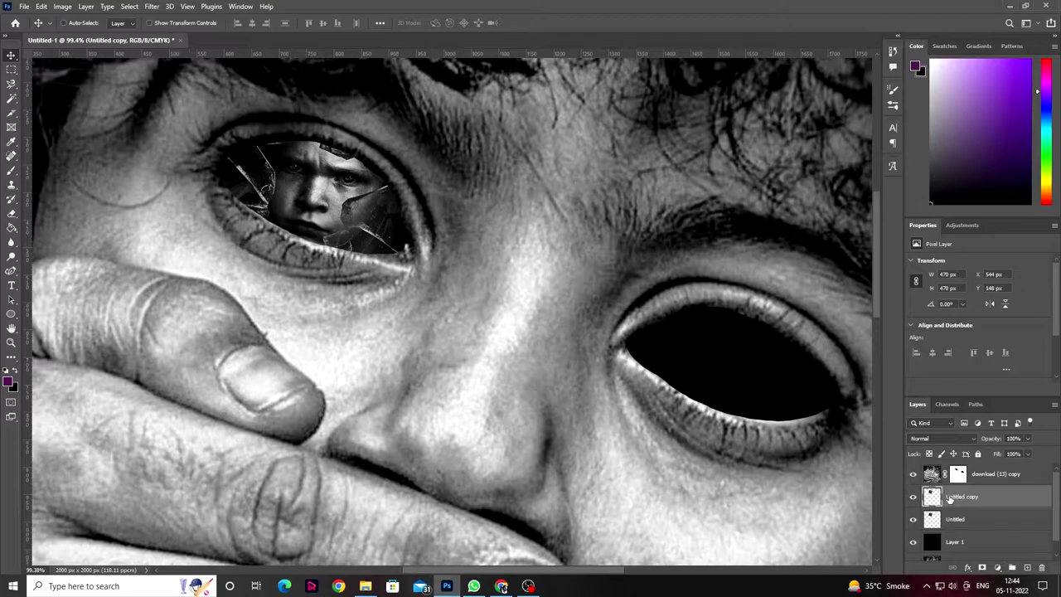
pyautogui.hotkey('ctrl', 't')
pyautogui.moveTo(301, 183); pyautogui.dragTo(710, 356)
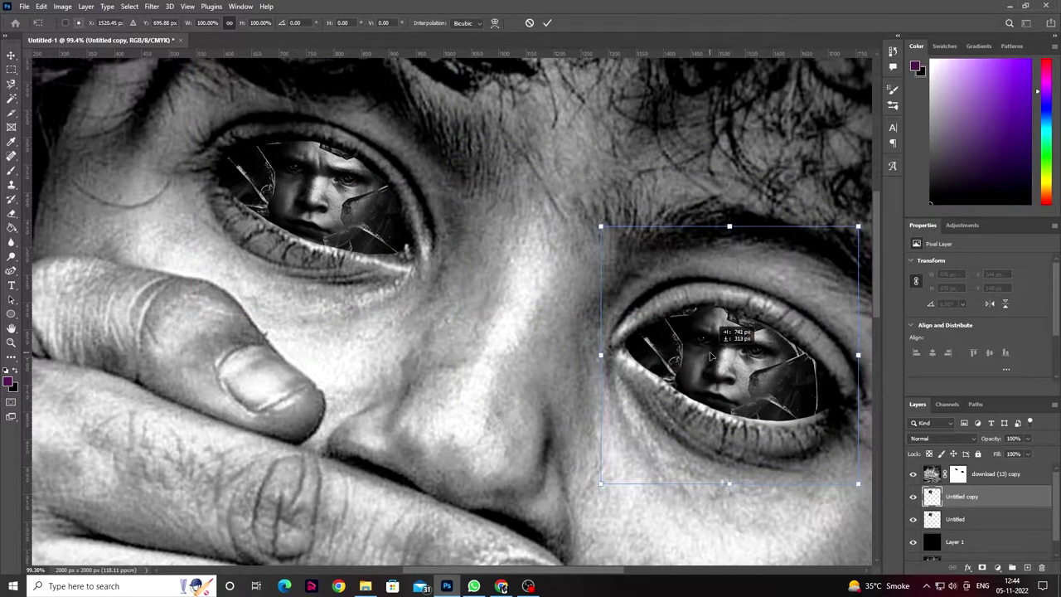
pyautogui.press('Return')
# Step: Rotate the copy slightly to match the right eye's angle
pyautogui.scroll(-5, 498, 208)
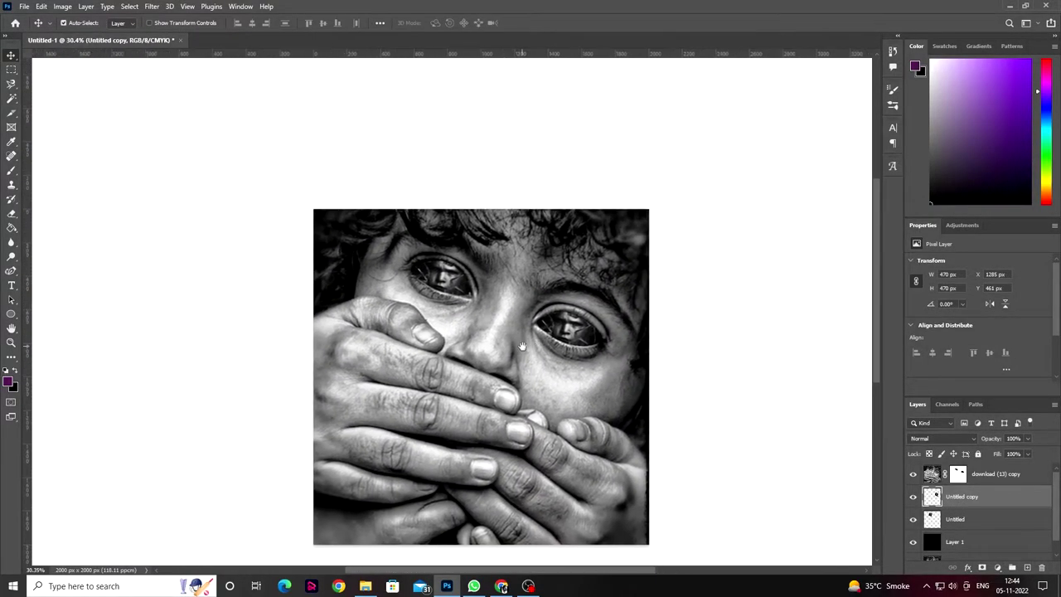
pyautogui.scroll(8, 457, 309)
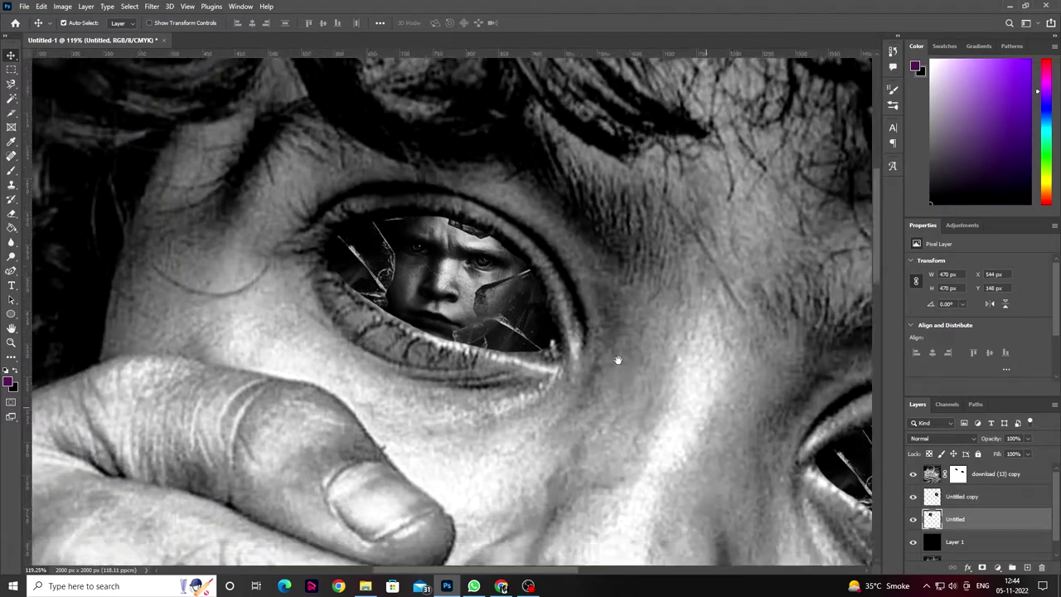
pyautogui.scroll(-3, 597, 323)
pyautogui.hscroll(5, 597, 324)
pyautogui.hotkey('ctrl', 't')
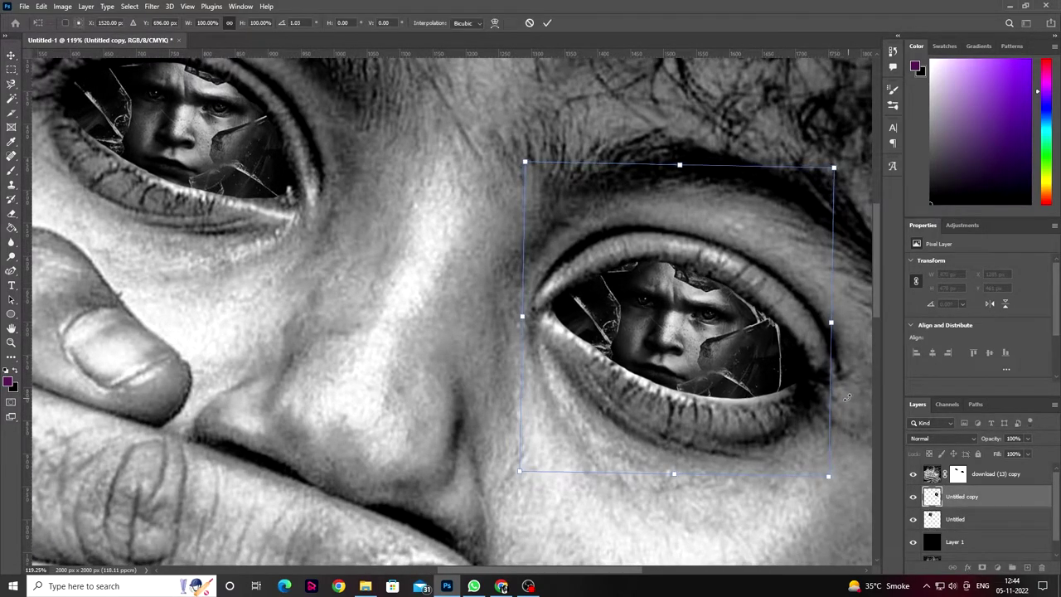
pyautogui.moveTo(844, 394); pyautogui.dragTo(829, 414)
pyautogui.click(548, 22)
# Step: Add a new empty Layer 2 above the portrait copy
pyautogui.scroll(-1, 337, 264)
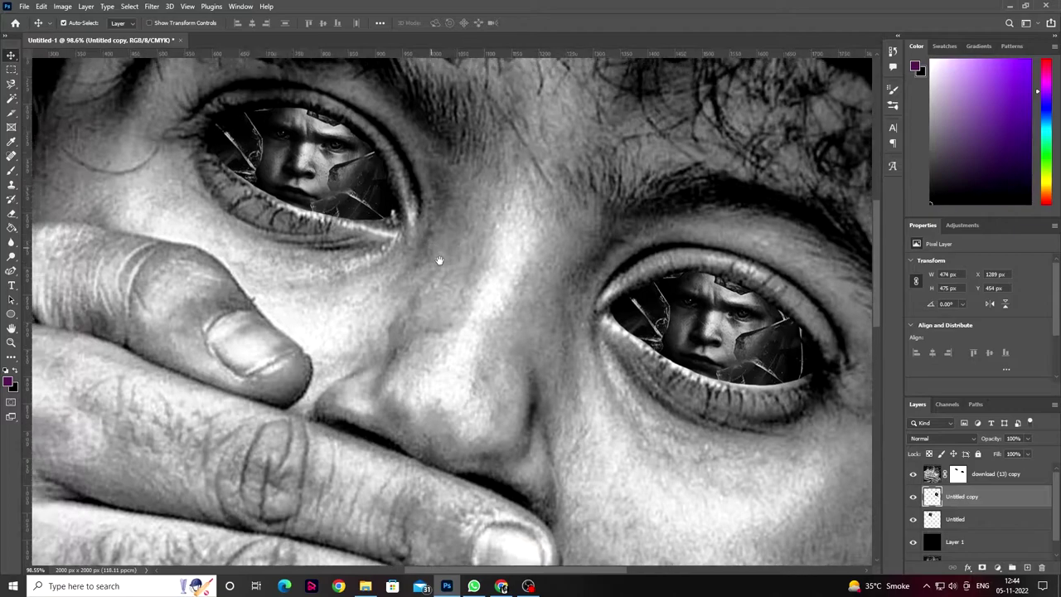
pyautogui.scroll(3, 337, 263)
pyautogui.hscroll(-3, 337, 264)
pyautogui.scroll(3, 336, 263)
pyautogui.hotkey('ctrl', 'shift', 'alt', 'n')
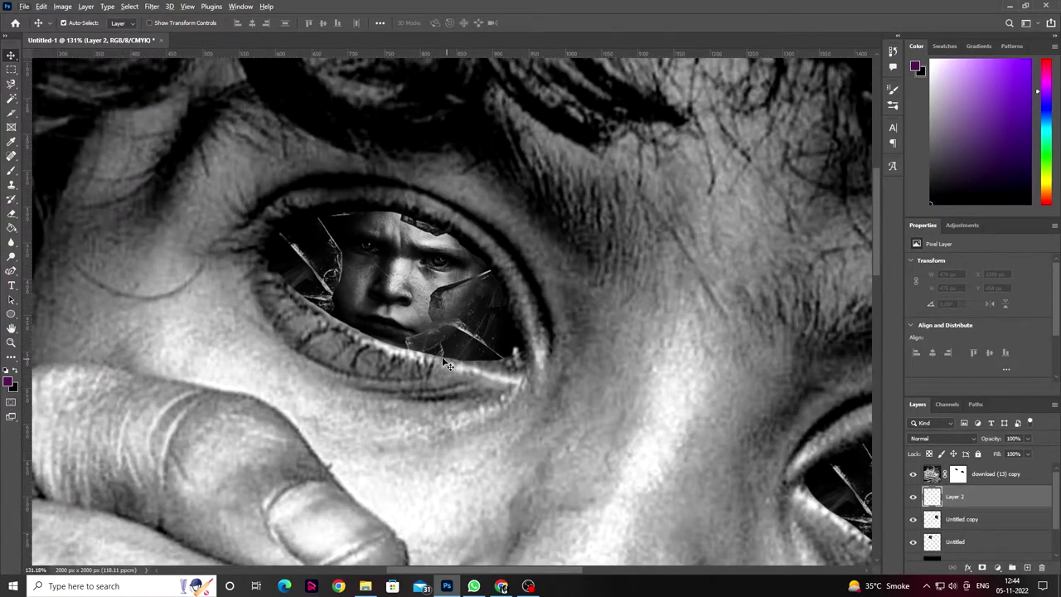
# Step: Select the hollow eye areas and set the foreground colour to pure red (#ff0000)
pyautogui.keyDown('ctrl'); pyautogui.click(960, 476); pyautogui.keyUp('ctrl')
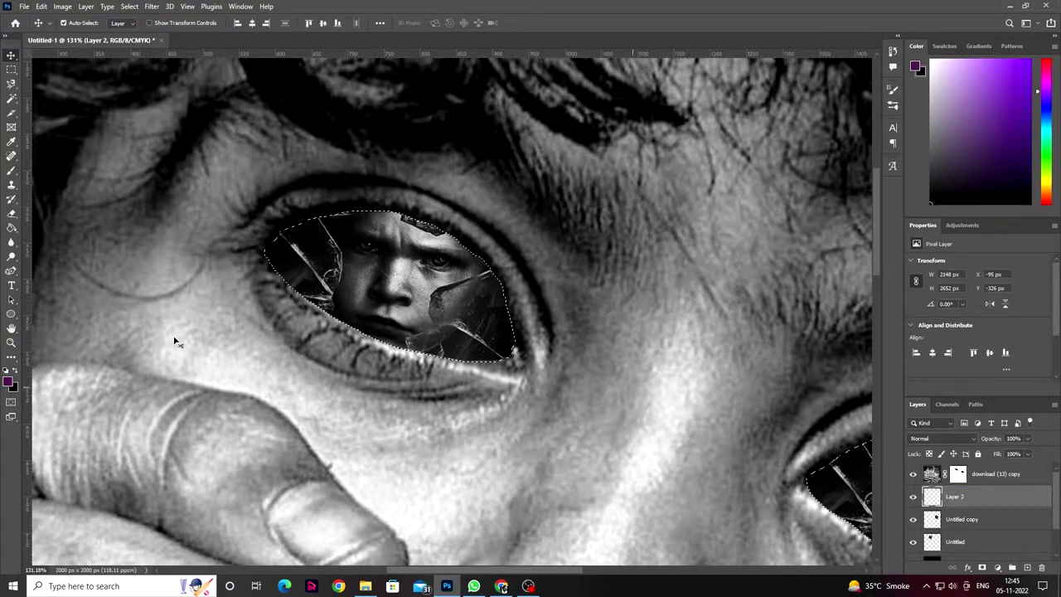
pyautogui.click(9, 380)
pyautogui.click(920, 259)
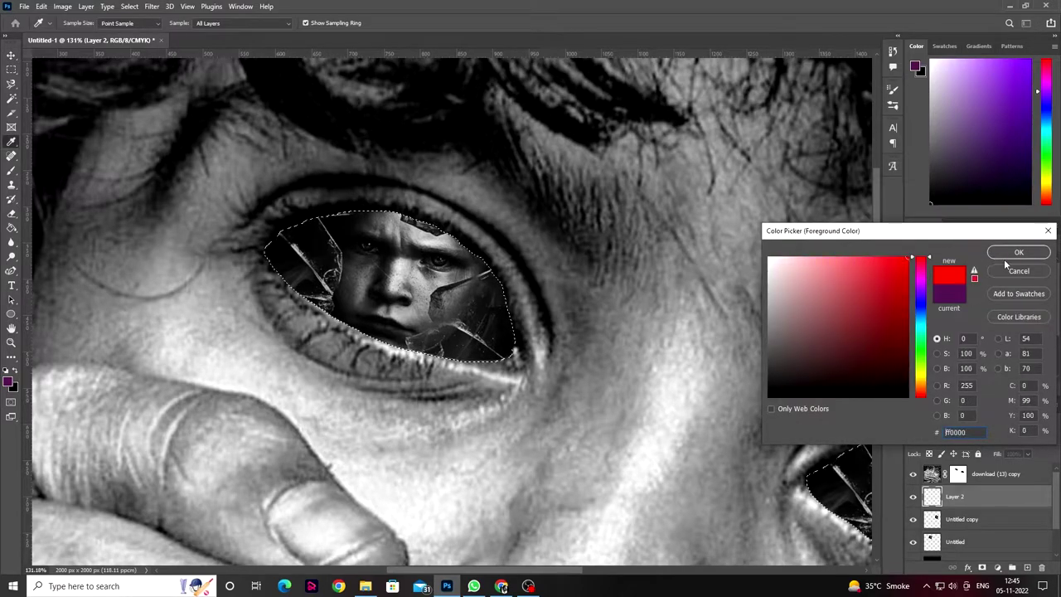
pyautogui.click(1018, 249)
# Step: Take a faint Brush at about 12% opacity and paint red along the eye's lower-left edge
pyautogui.click(12, 173)
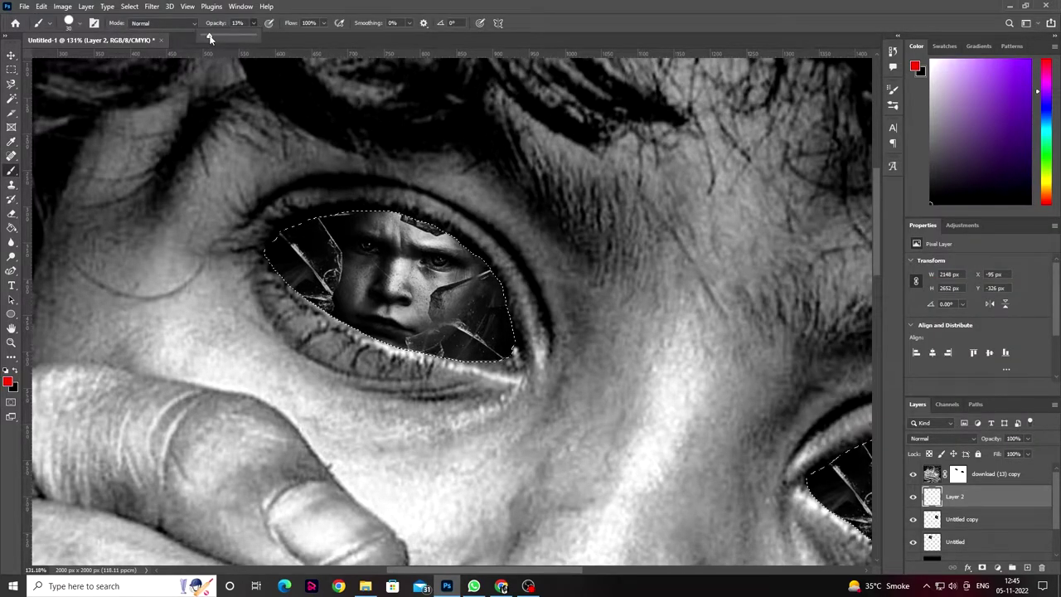
pyautogui.moveTo(210, 38); pyautogui.dragTo(208, 38)
pyautogui.click(323, 24)
pyautogui.scroll(7, 351, 219)
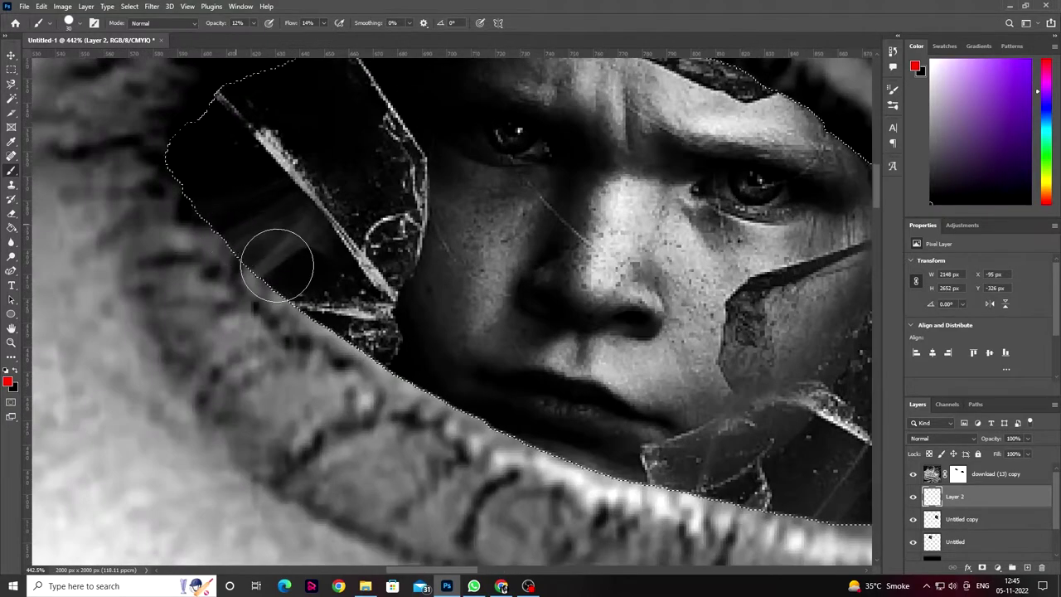
pyautogui.moveTo(958, 496); pyautogui.dragTo(968, 457)
pyautogui.moveTo(201, 300)
pyautogui.mouseDown()
pyautogui.moveTo(248, 201)
pyautogui.moveTo(218, 190)
pyautogui.moveTo(385, 364)
pyautogui.mouseUp()
# Step: Fine-tune the brush, settling on 12% opacity and 9% flow
pyautogui.hotkey('ctrl', '[')
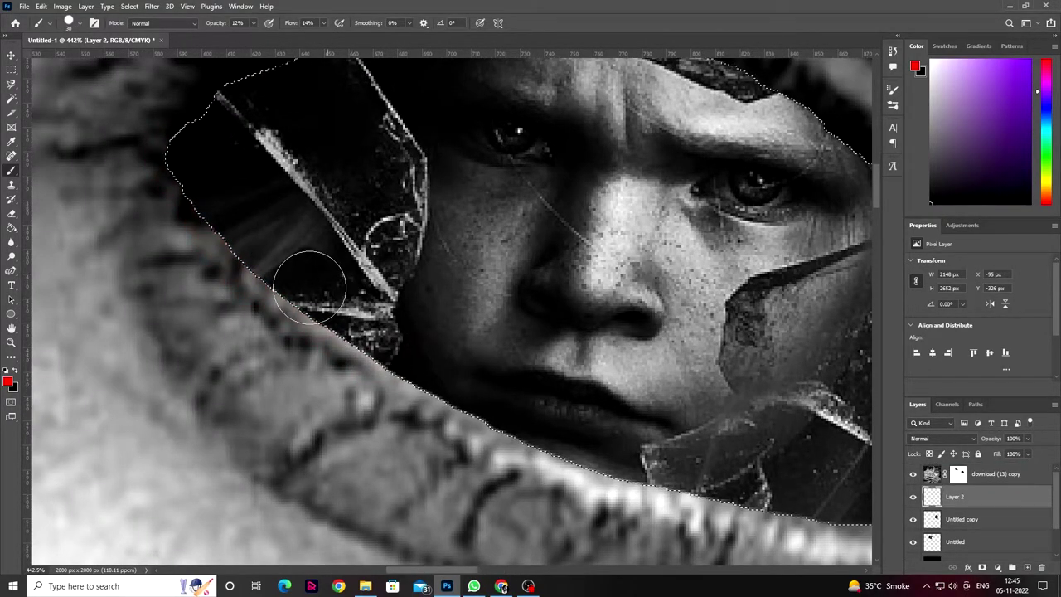
pyautogui.scroll(2, 307, 249)
pyautogui.click(253, 22)
pyautogui.moveTo(254, 38); pyautogui.dragTo(254, 39)
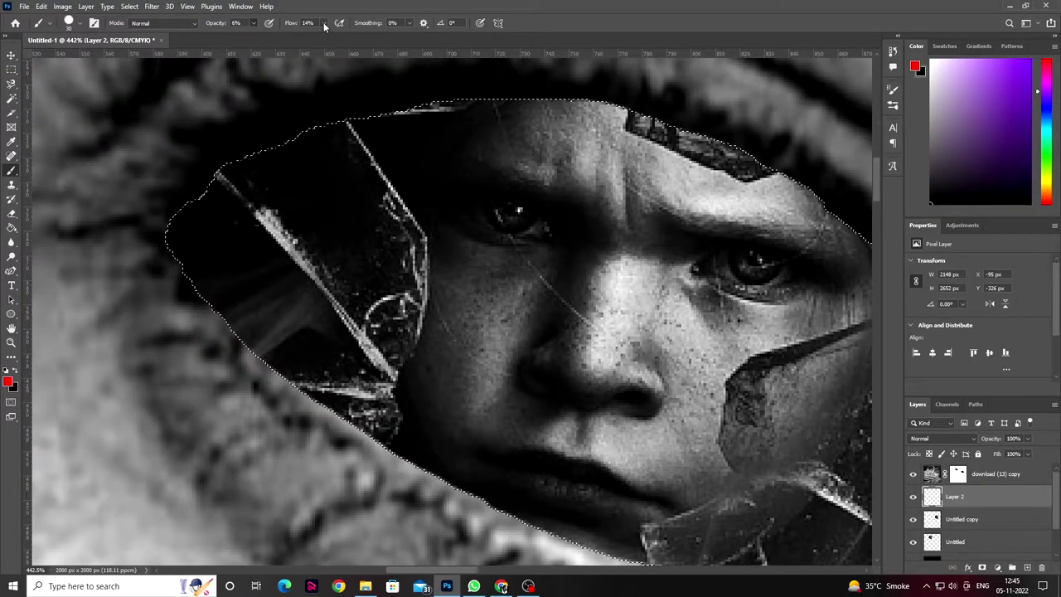
pyautogui.click(324, 23)
pyautogui.moveTo(325, 39); pyautogui.dragTo(318, 39)
pyautogui.scroll(1, 213, 225)
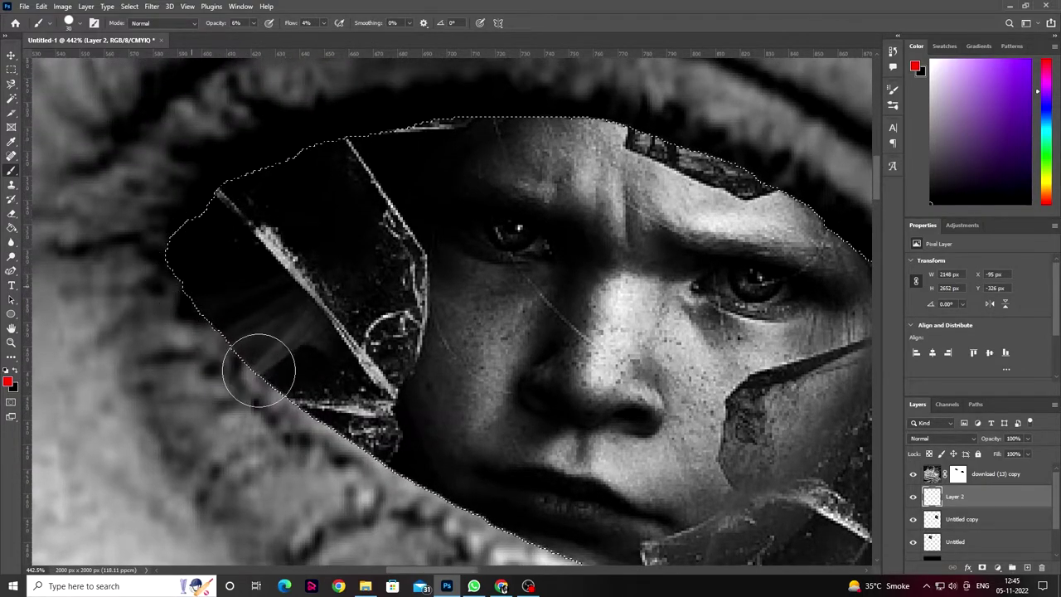
pyautogui.click(253, 23)
pyautogui.moveTo(254, 39); pyautogui.dragTo(255, 39)
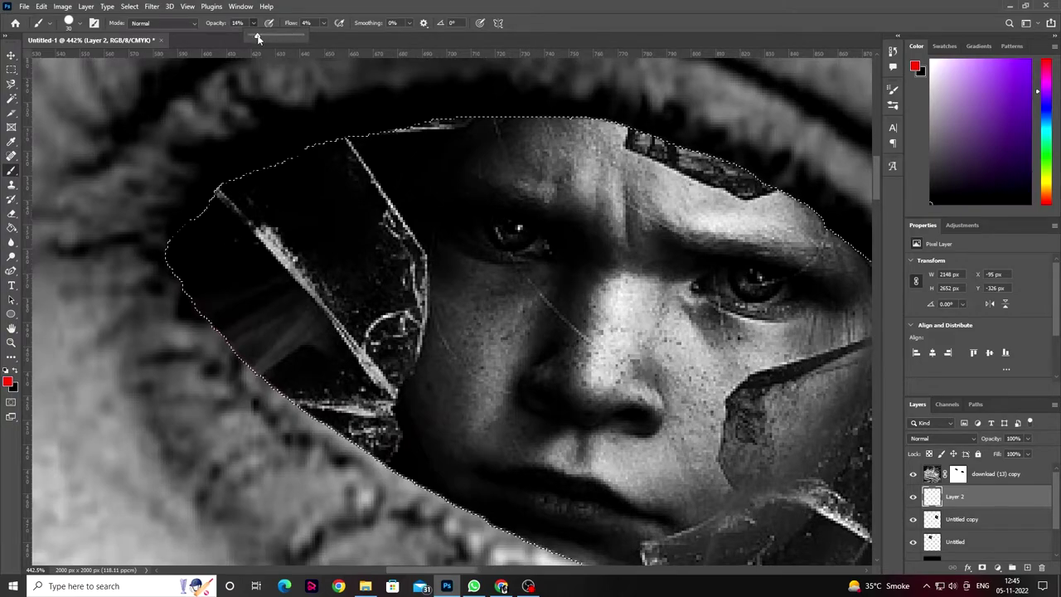
pyautogui.click(323, 23)
pyautogui.moveTo(325, 39); pyautogui.dragTo(326, 39)
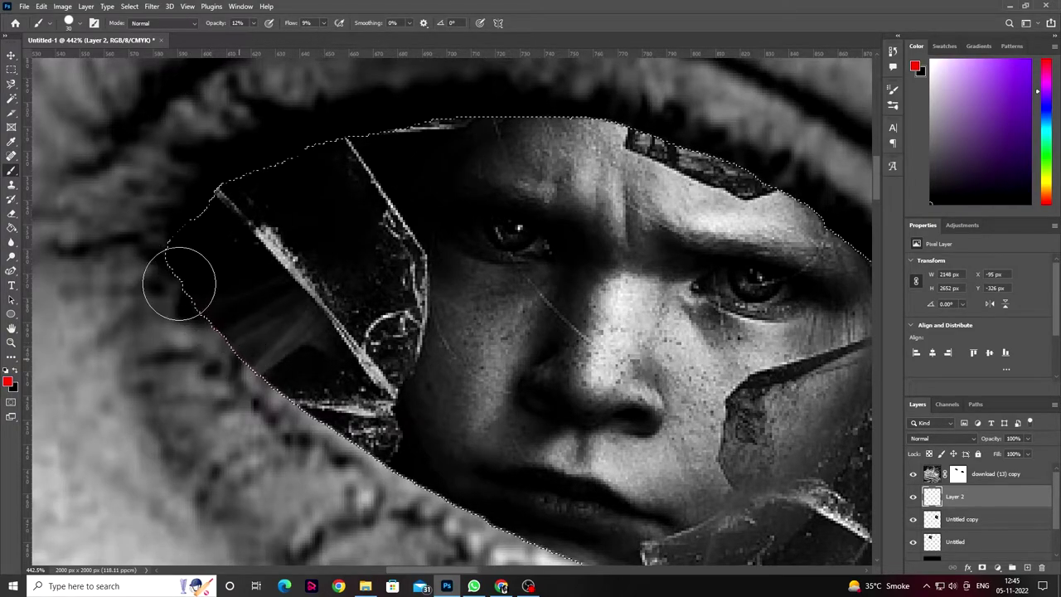
# Step: Move Layer 2 above the download (13) copy layer in the stack
pyautogui.hotkey('ctrl', ']')
pyautogui.hotkey('ctrl', '[')
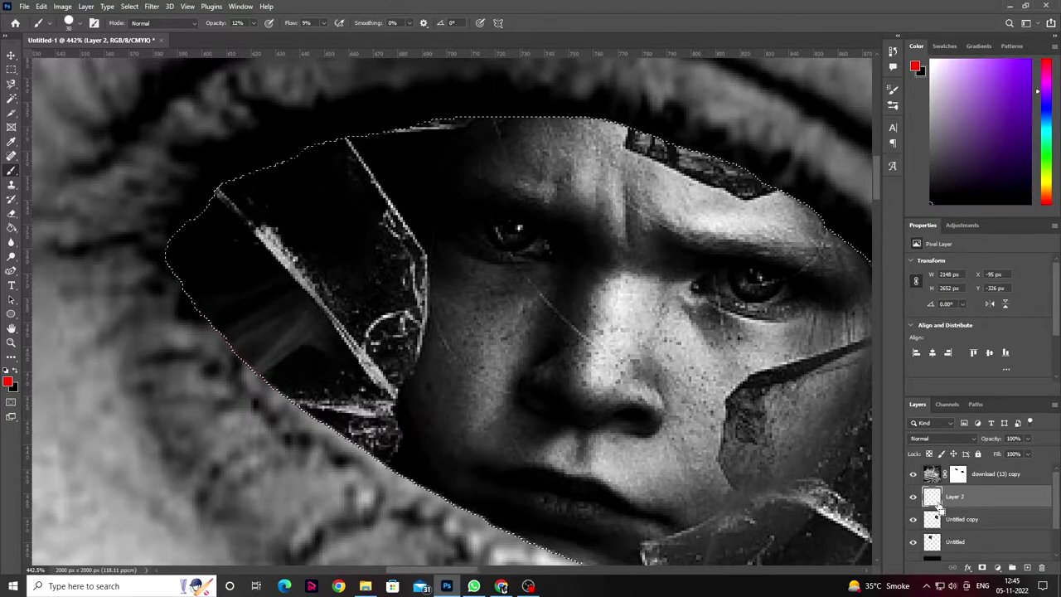
pyautogui.press('Delete')
pyautogui.hotkey('ctrl', 'z')
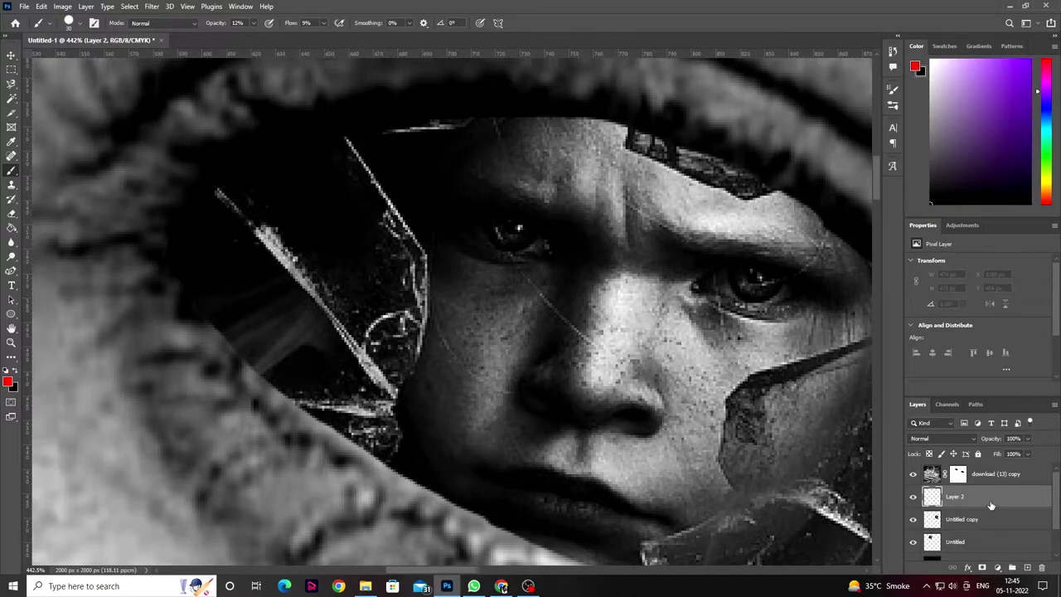
pyautogui.keyDown('alt'); pyautogui.click(959, 473); pyautogui.keyUp('alt')
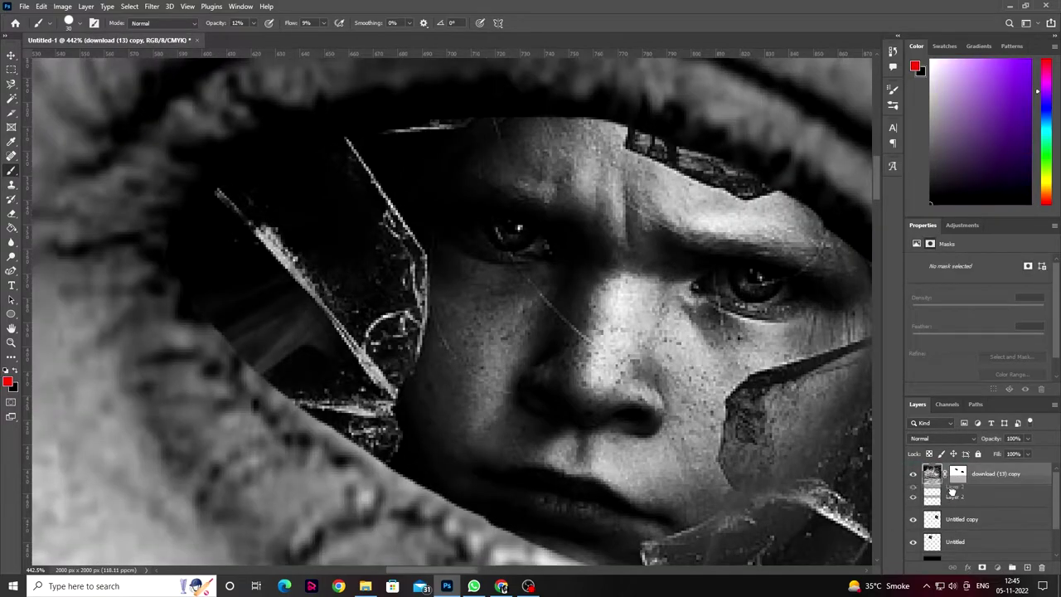
pyautogui.moveTo(939, 502); pyautogui.dragTo(954, 466)
# Step: On Layer 2, paint red along the eye's lower rim and extend it along the upper rim
pyautogui.keyDown('ctrl'); pyautogui.click(959, 496); pyautogui.keyUp('ctrl')
pyautogui.moveTo(178, 253)
pyautogui.mouseDown()
pyautogui.moveTo(429, 461)
pyautogui.moveTo(291, 350)
pyautogui.moveTo(641, 457)
pyautogui.mouseUp()
pyautogui.scroll(-1, 561, 387)
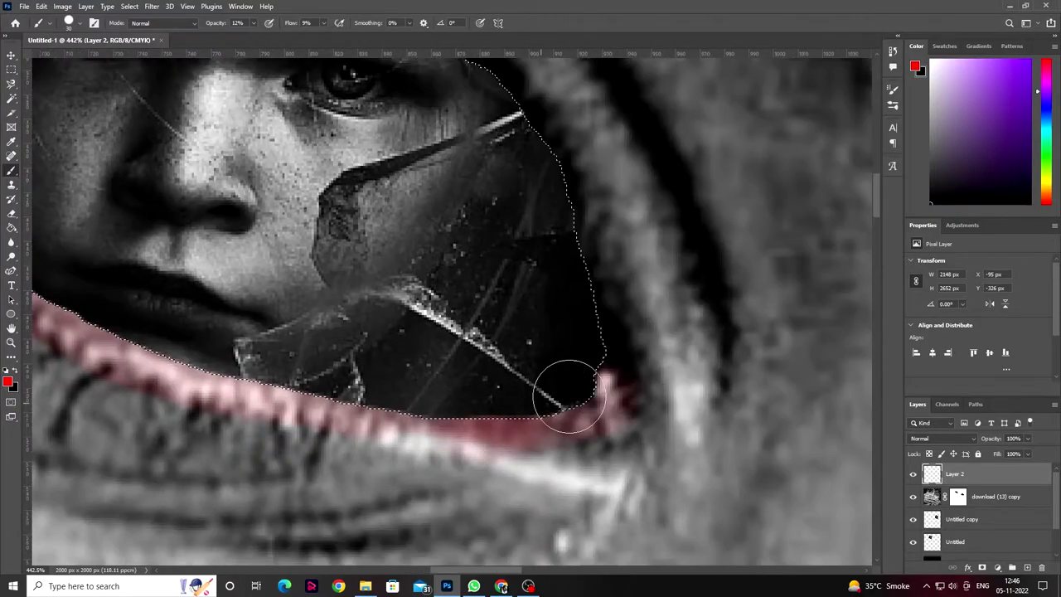
pyautogui.scroll(5, 225, 253)
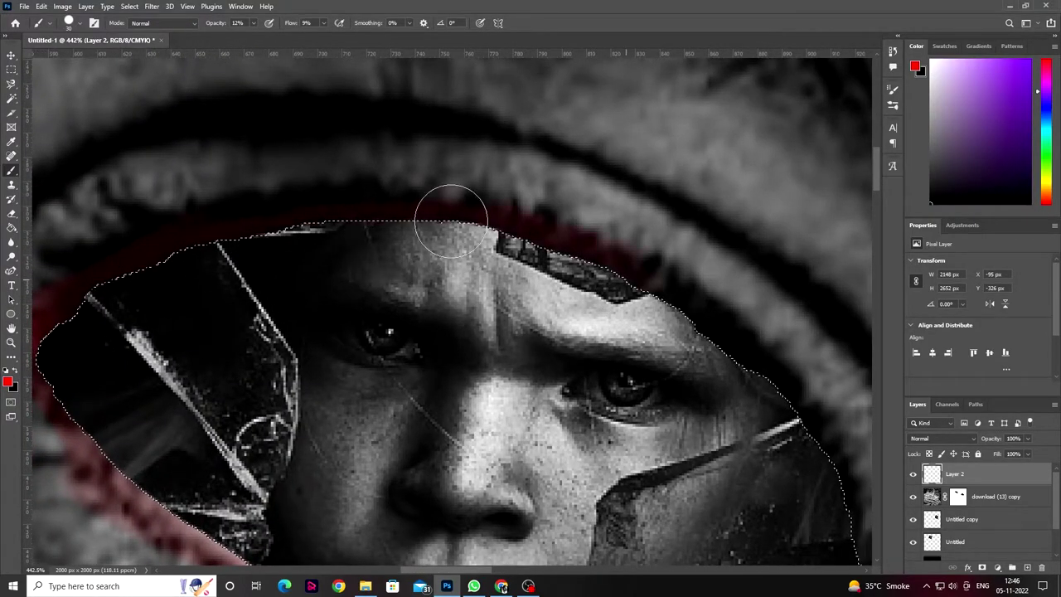
pyautogui.hscroll(3, 497, 233)
pyautogui.scroll(-2, 648, 461)
pyautogui.scroll(-5, 648, 461)
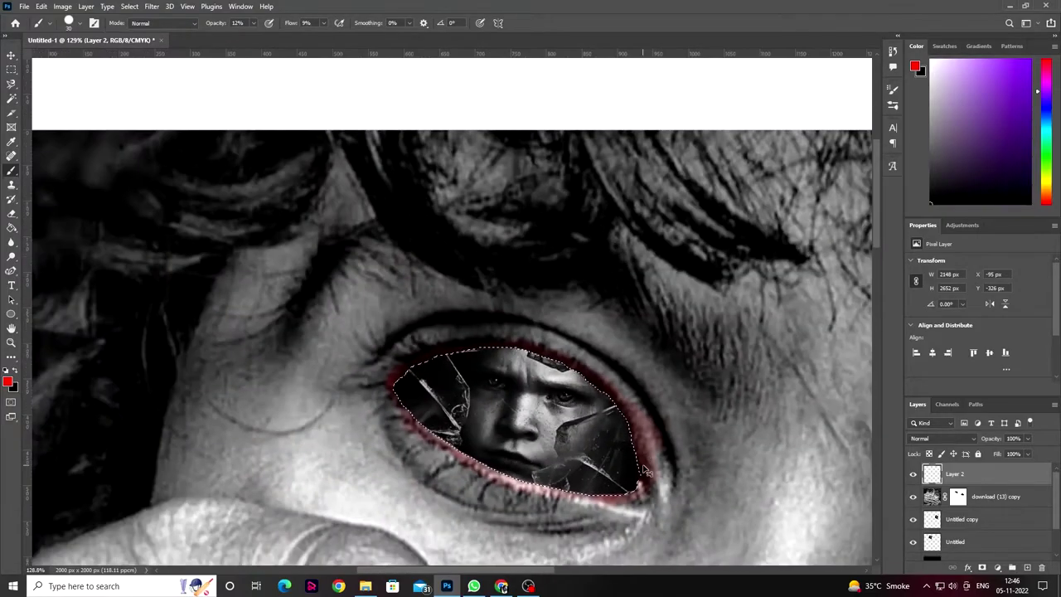
pyautogui.scroll(-3, 613, 468)
pyautogui.scroll(-2, 589, 475)
pyautogui.scroll(-1, 577, 478)
pyautogui.scroll(8, 553, 375)
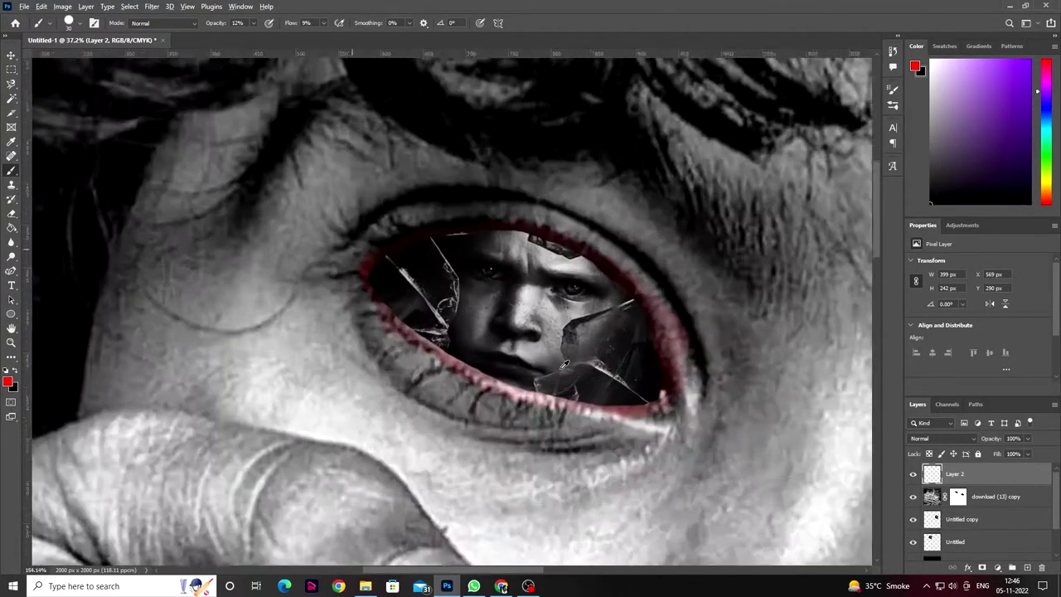
pyautogui.scroll(2, 552, 376)
pyautogui.scroll(1, 553, 376)
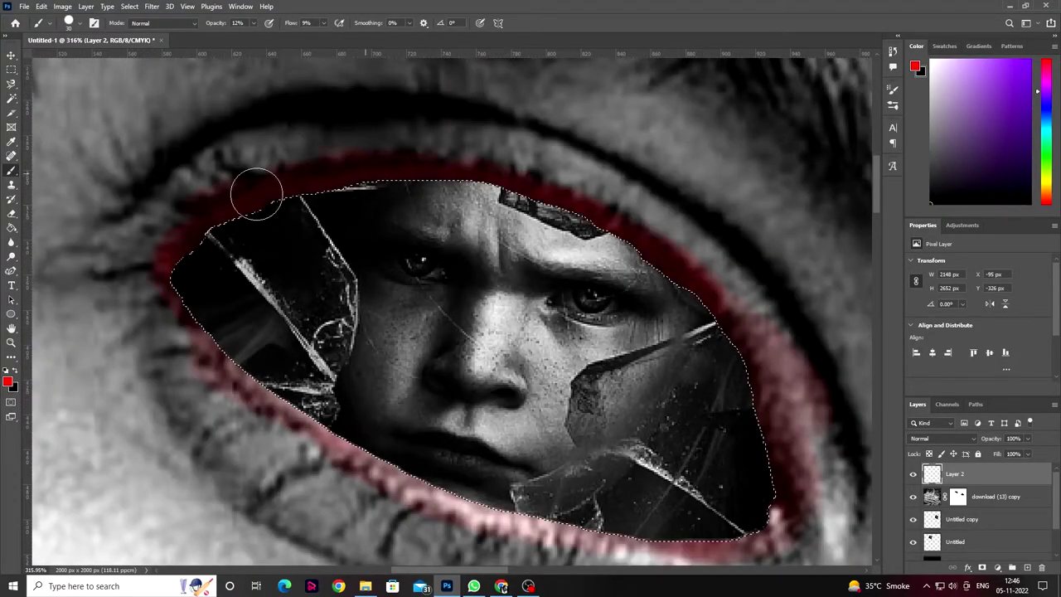
pyautogui.moveTo(240, 131); pyautogui.dragTo(397, 150)
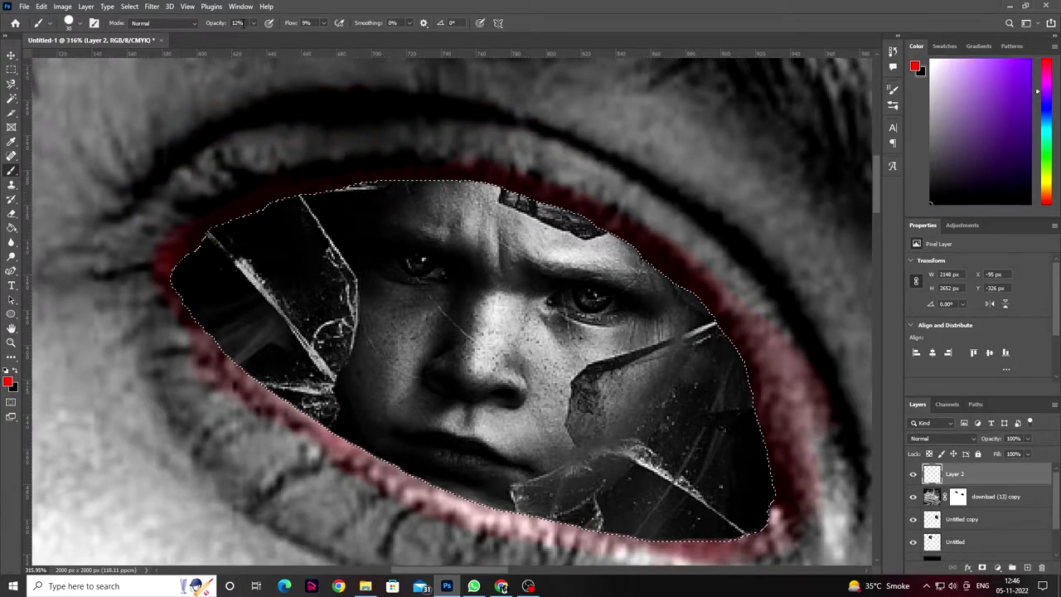
# Step: At 8% opacity, smooth the streaks near the upper-left rim with a smaller brush, then set opacity to 16%
pyautogui.press('0')
pyautogui.press('8')
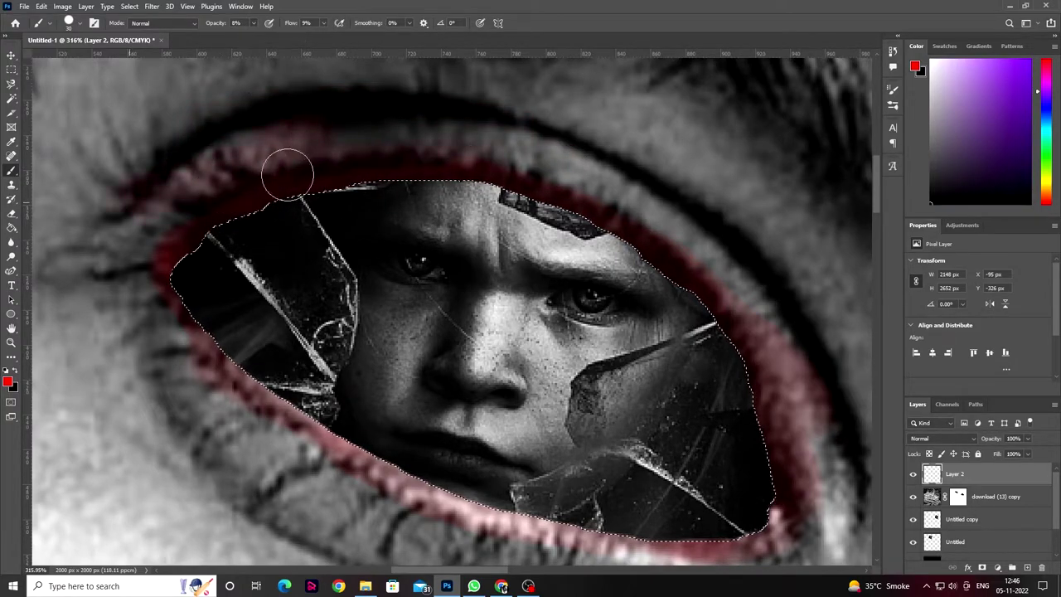
pyautogui.scroll(-2, 746, 440)
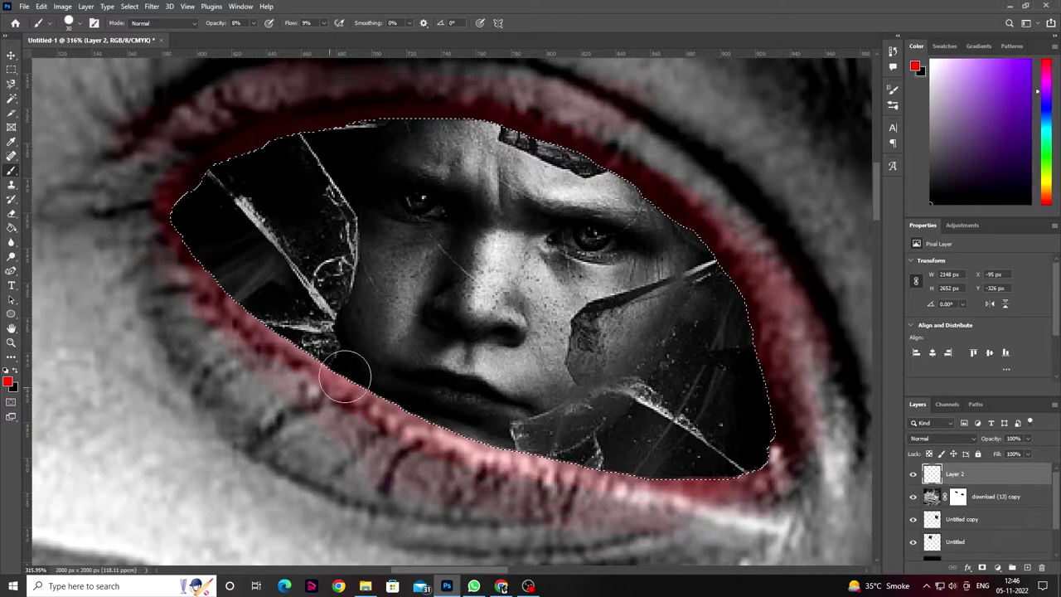
pyautogui.scroll(3, 345, 377)
pyautogui.scroll(-1, 218, 237)
pyautogui.moveTo(247, 248)
pyautogui.mouseDown()
pyautogui.moveTo(213, 257)
pyautogui.moveTo(196, 247)
pyautogui.mouseUp()
pyautogui.press('[')
pyautogui.press('[')
pyautogui.press('[')
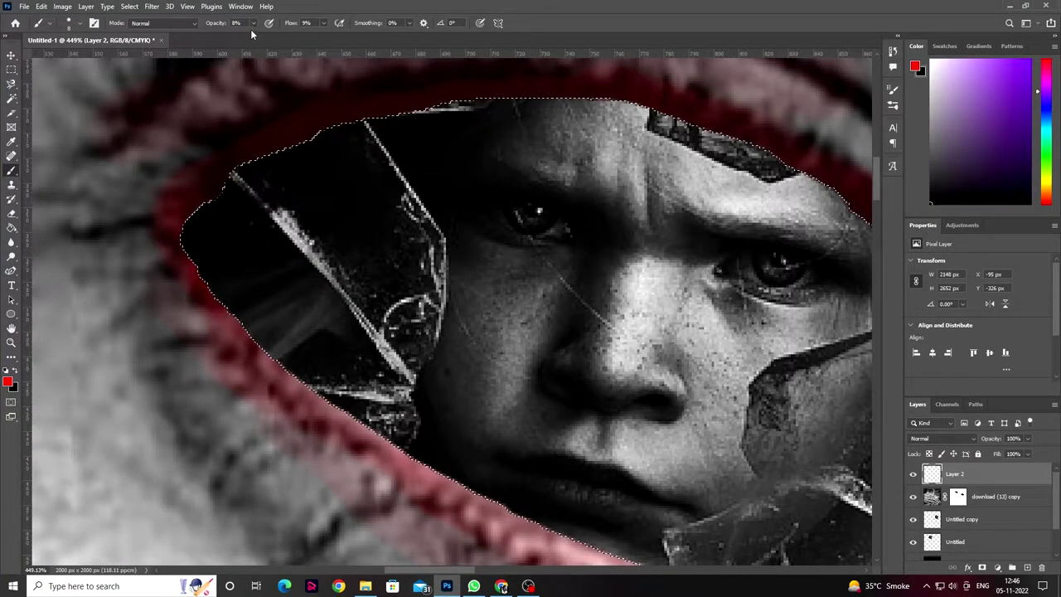
pyautogui.moveTo(247, 22); pyautogui.dragTo(260, 36)
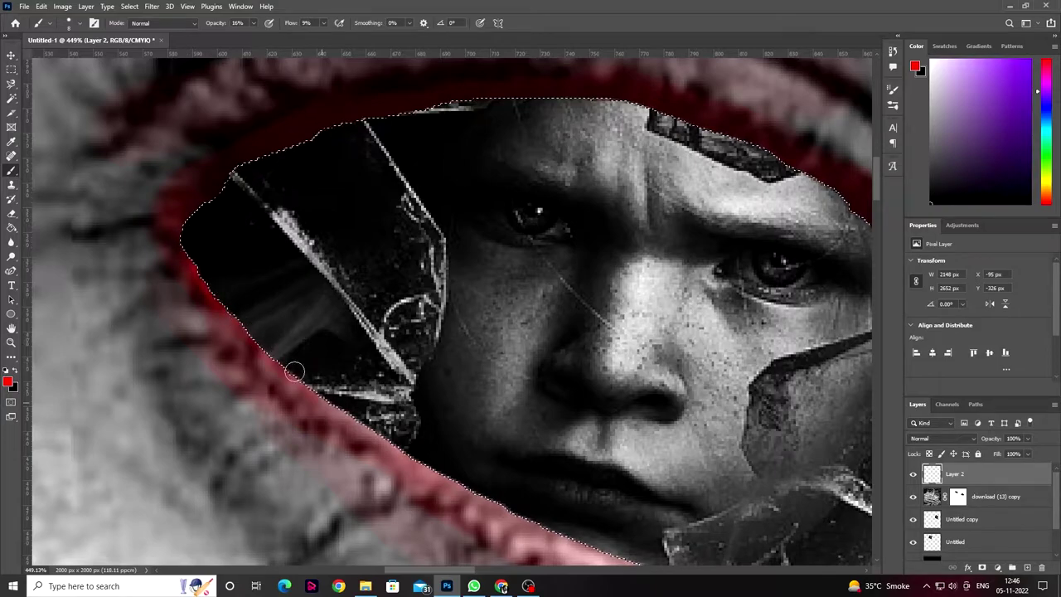
# Step: Zoom out to check the red glow around the eye against the full portrait
pyautogui.scroll(-5, 442, 473)
pyautogui.hscroll(5, 441, 472)
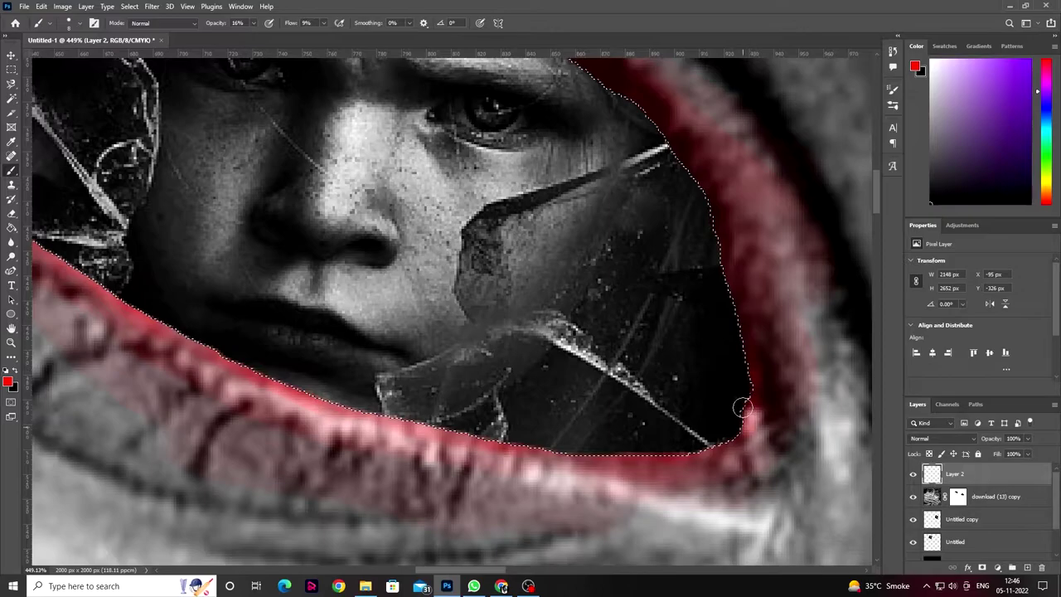
pyautogui.scroll(1, 713, 315)
pyautogui.scroll(7, 704, 334)
pyautogui.hscroll(-3, 704, 334)
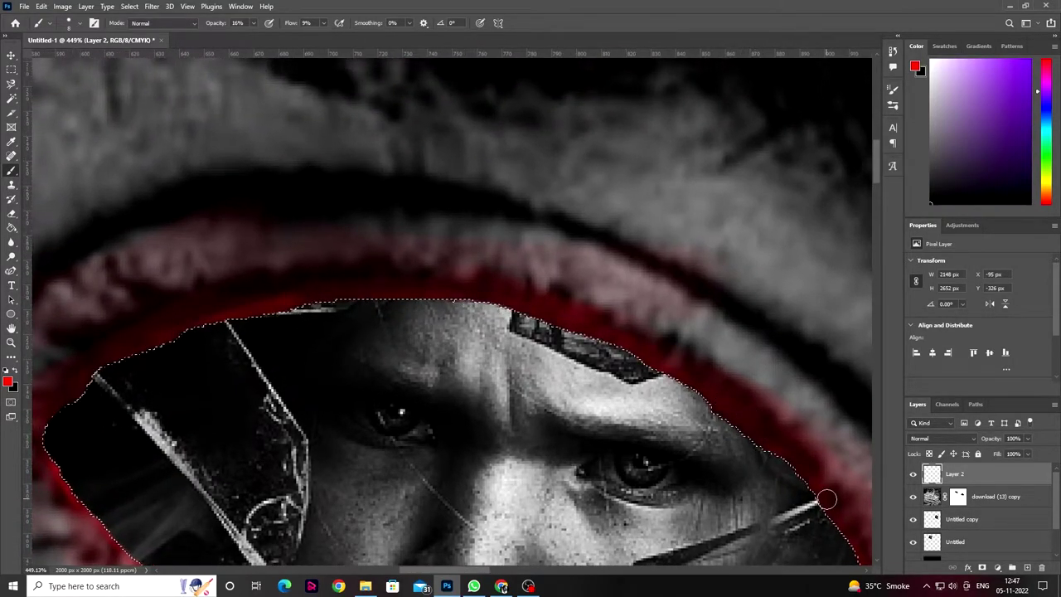
pyautogui.scroll(-5, 704, 473)
pyautogui.scroll(-3, 622, 456)
pyautogui.scroll(-2, 572, 451)
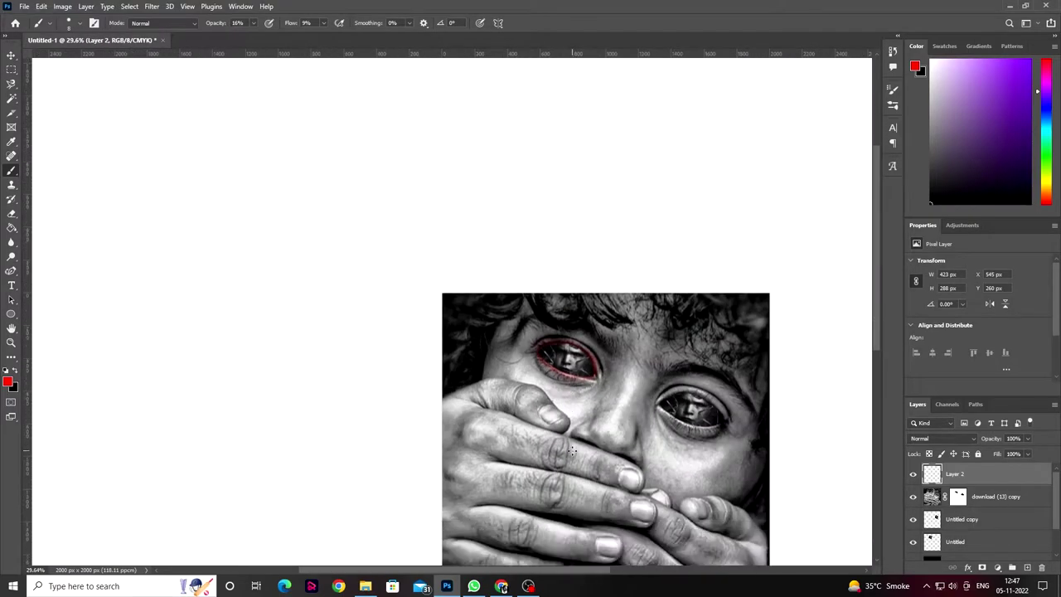
pyautogui.scroll(-2, 572, 450)
# Step: Reload the selection around both eyes, fit the photo in the window, and set brush opacity to 21%
pyautogui.press('q')
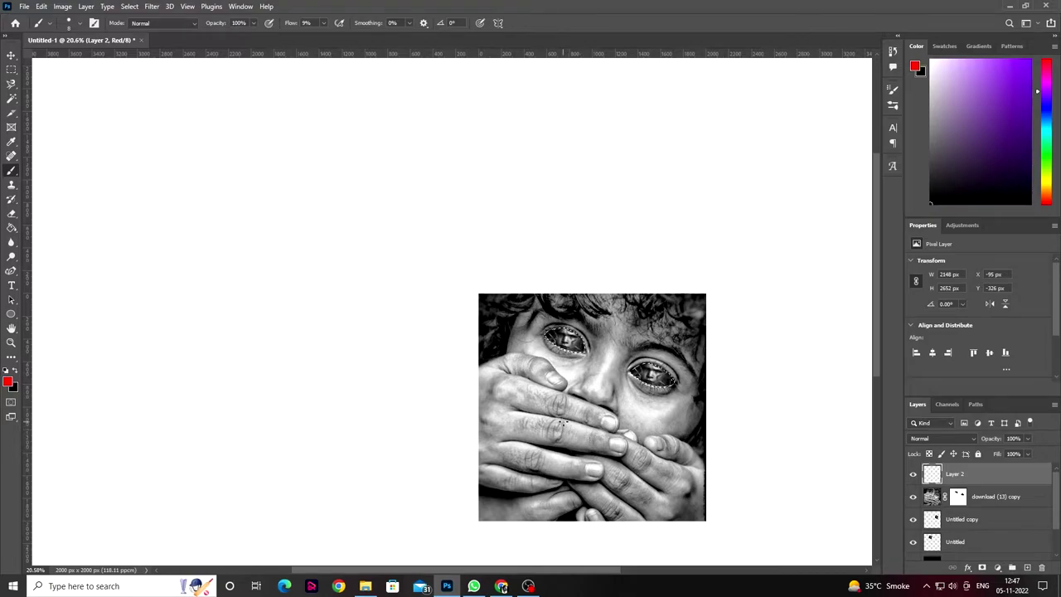
pyautogui.scroll(3, 635, 402)
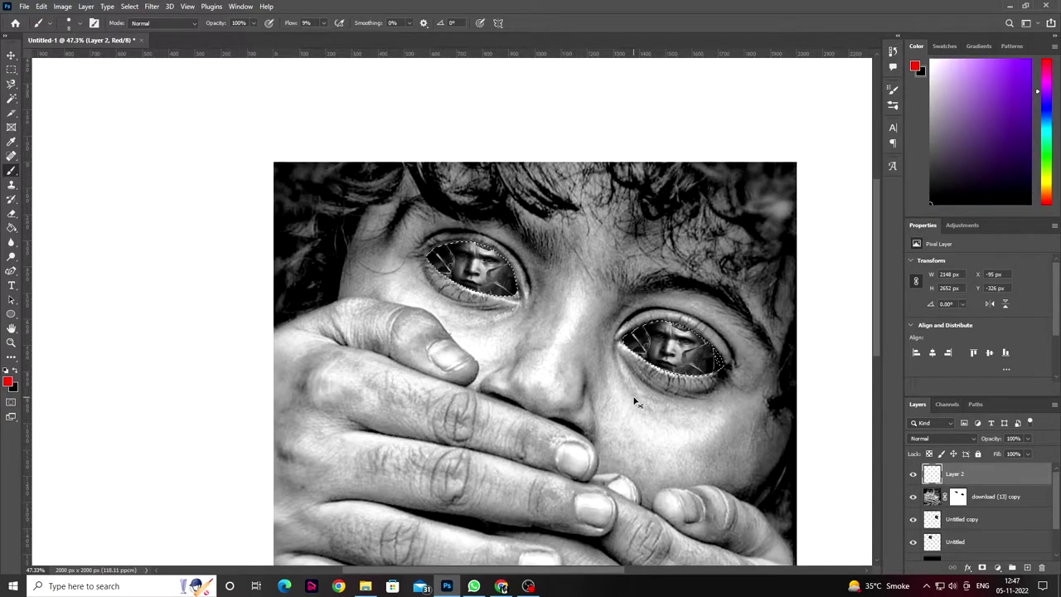
pyautogui.hotkey('ctrl', '0')
pyautogui.press('1')
pyautogui.press('2')
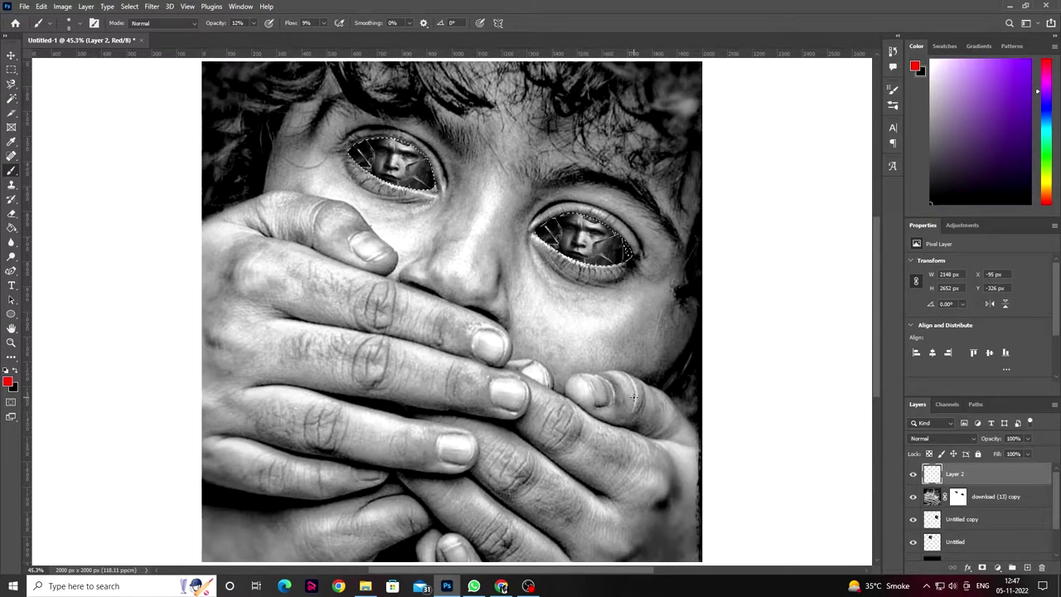
pyautogui.press('2')
pyautogui.press('2')
pyautogui.press('Right')
pyautogui.press('Right')
pyautogui.press('Right')
pyautogui.press('2')
pyautogui.press('1')
# Step: Deselect the eyes and toggle Layer 2's visibility to compare the red rim
pyautogui.hotkey('ctrl', 'd')
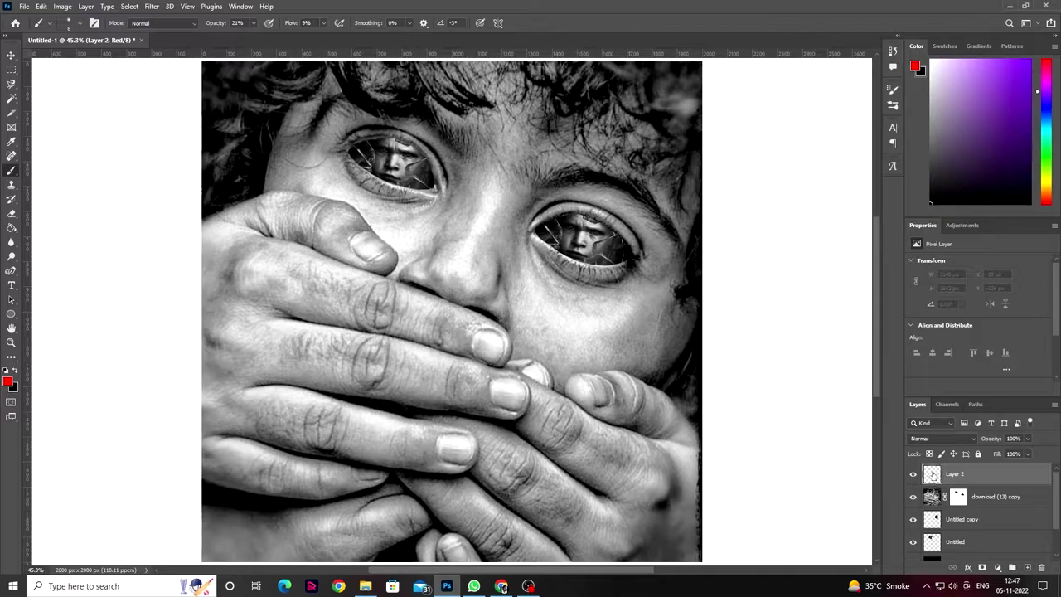
pyautogui.click(915, 476)
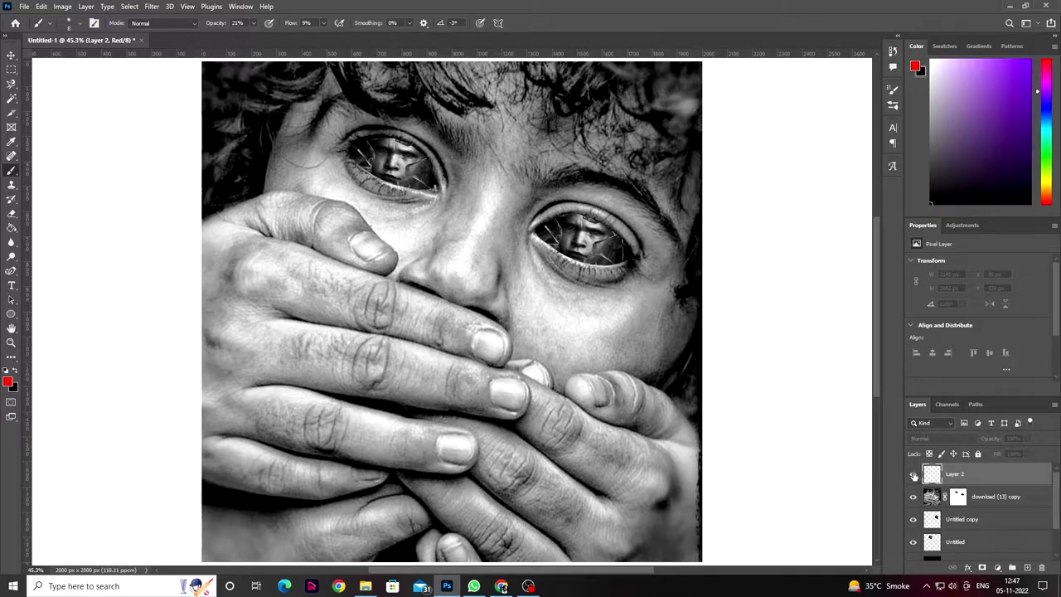
pyautogui.click(915, 476)
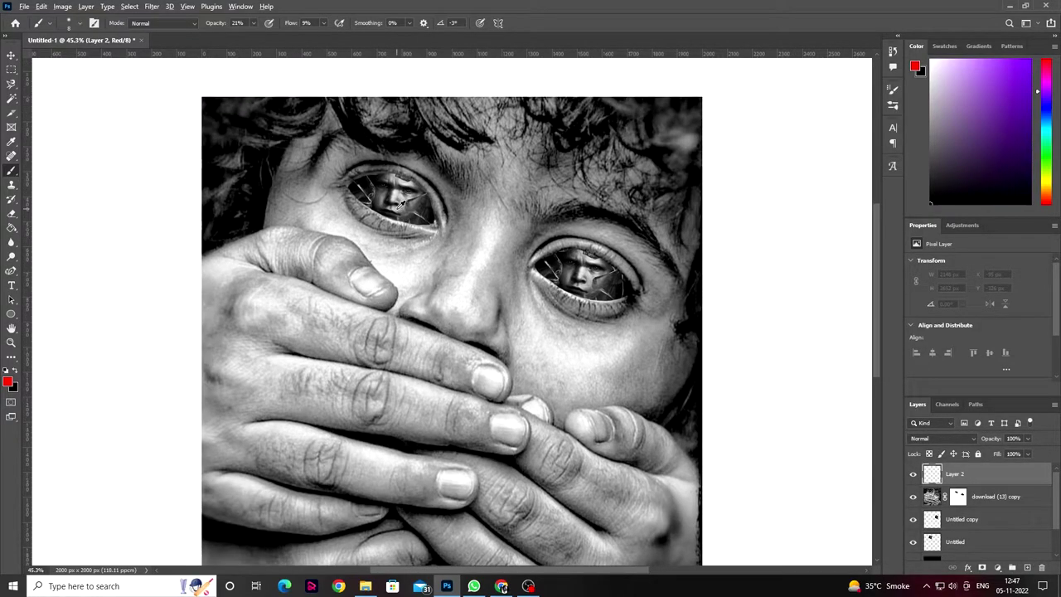
pyautogui.scroll(5, 401, 190)
pyautogui.click(914, 474)
pyautogui.click(914, 474)
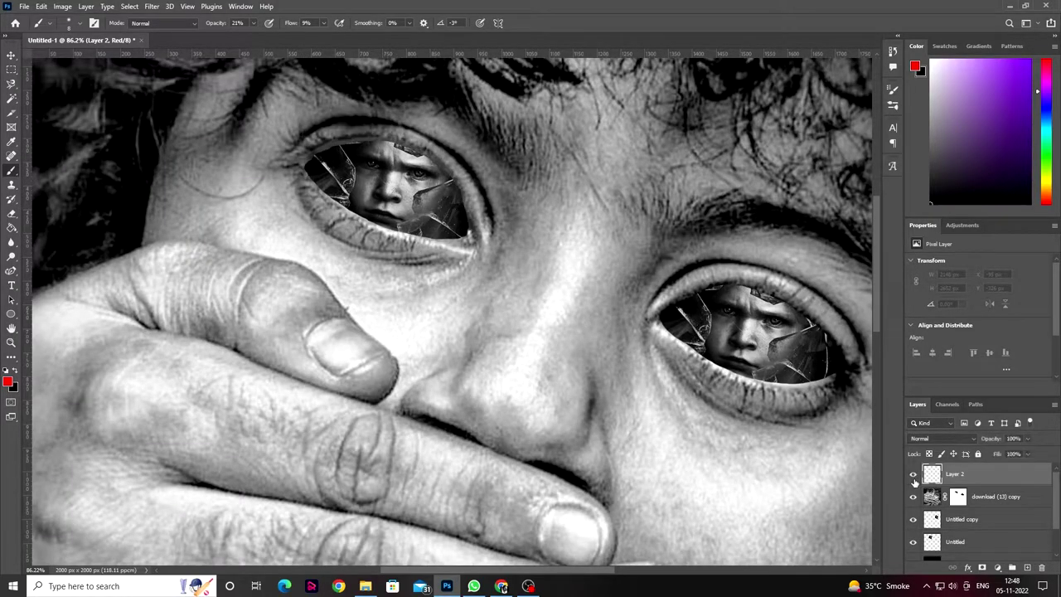
pyautogui.keyDown('ctrl'); pyautogui.click(932, 474); pyautogui.keyUp('ctrl')
pyautogui.click(517, 217)
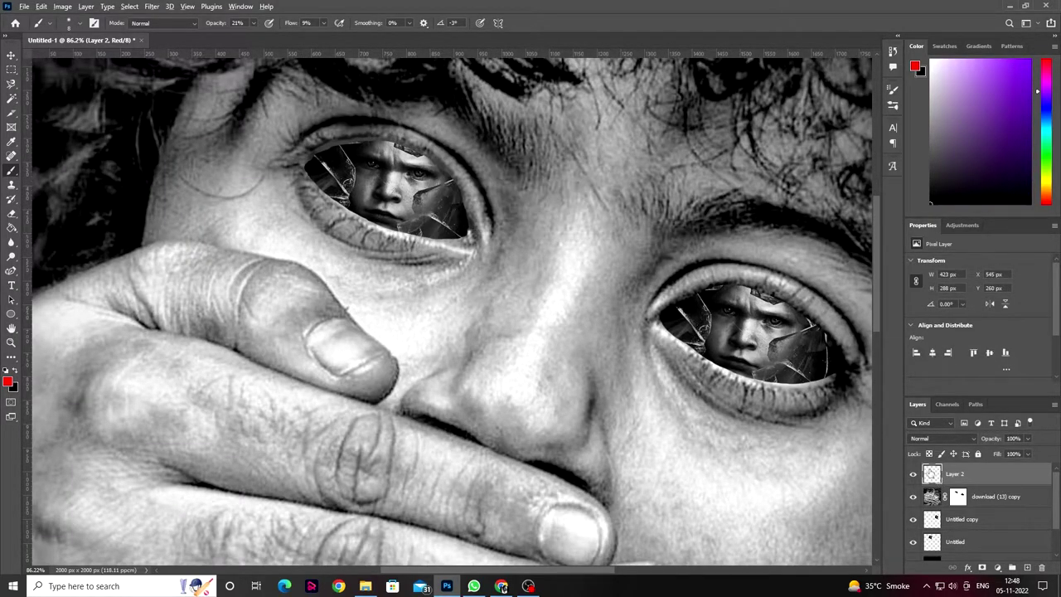
pyautogui.scroll(-4, 570, 402)
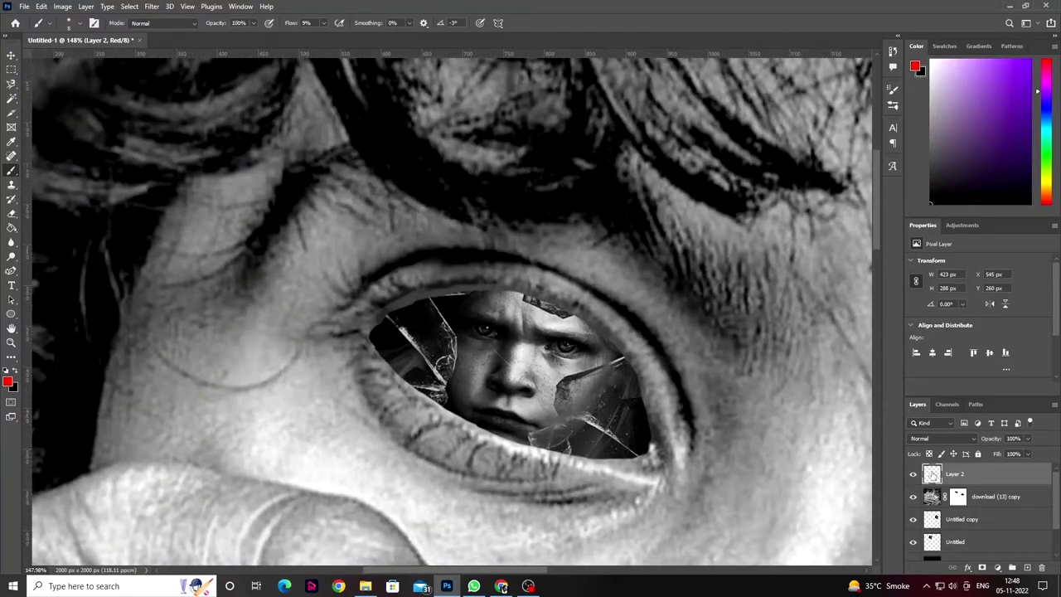
# Step: Dismiss the invalid opacity warning, return to the RGB composite, and restore an accidentally deleted Layer 2
pyautogui.press('Return')
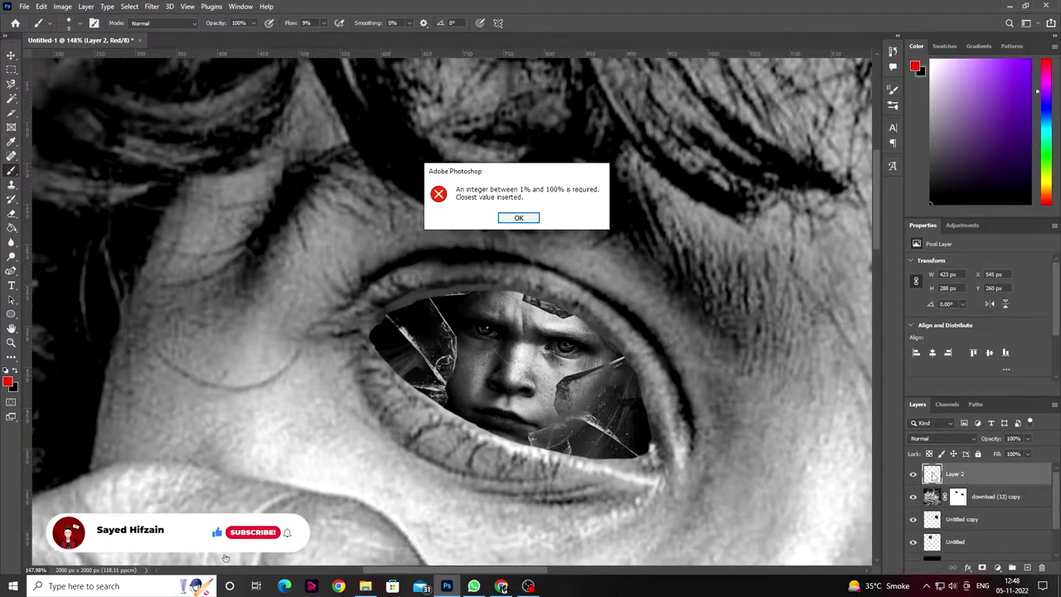
pyautogui.click(516, 221)
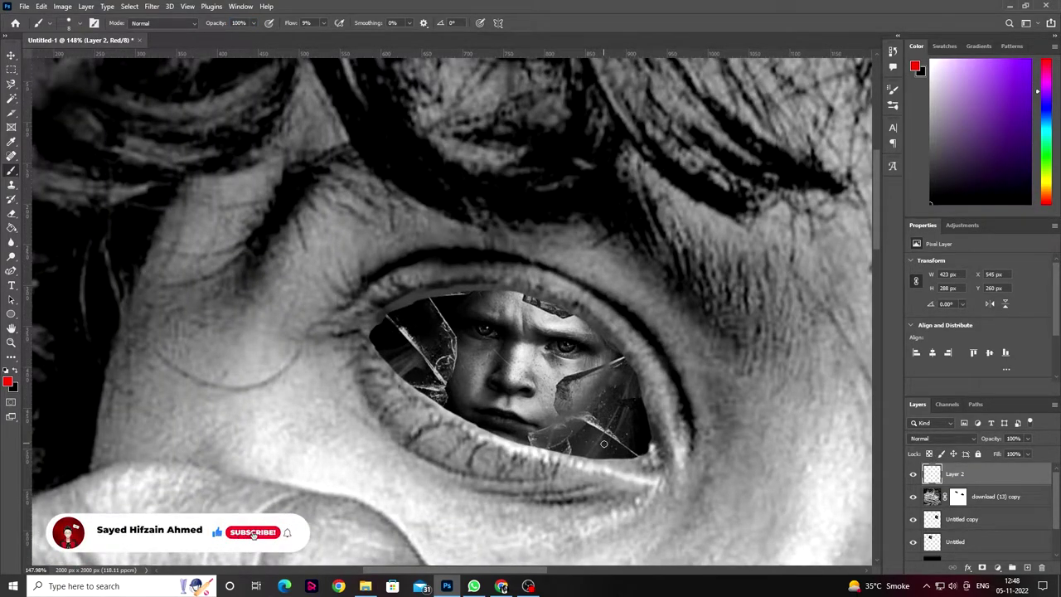
pyautogui.click(1008, 483)
pyautogui.click(1042, 568)
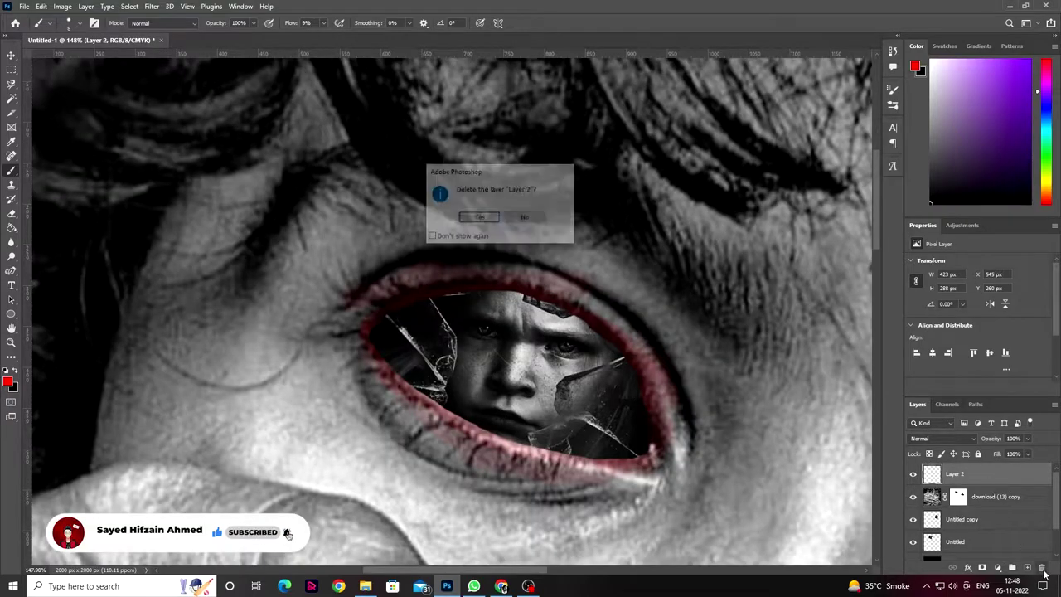
pyautogui.click(478, 218)
pyautogui.hotkey('ctrl', 'z')
# Step: Inspect the eye opening and drop the brush opacity to 2%
pyautogui.scroll(-5, 517, 305)
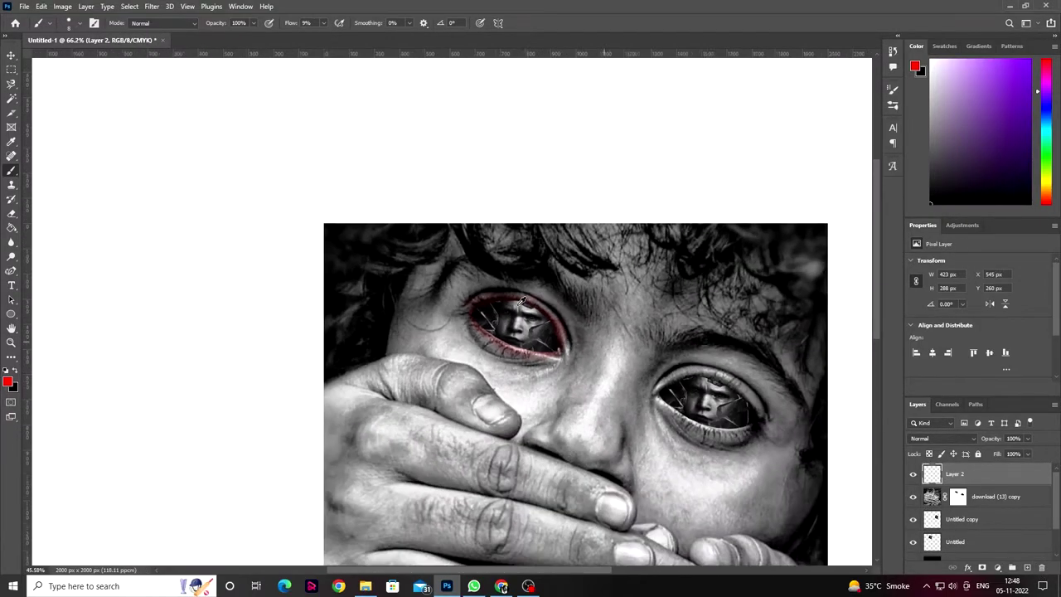
pyautogui.scroll(-1, 497, 303)
pyautogui.scroll(1, 489, 300)
pyautogui.scroll(5, 477, 298)
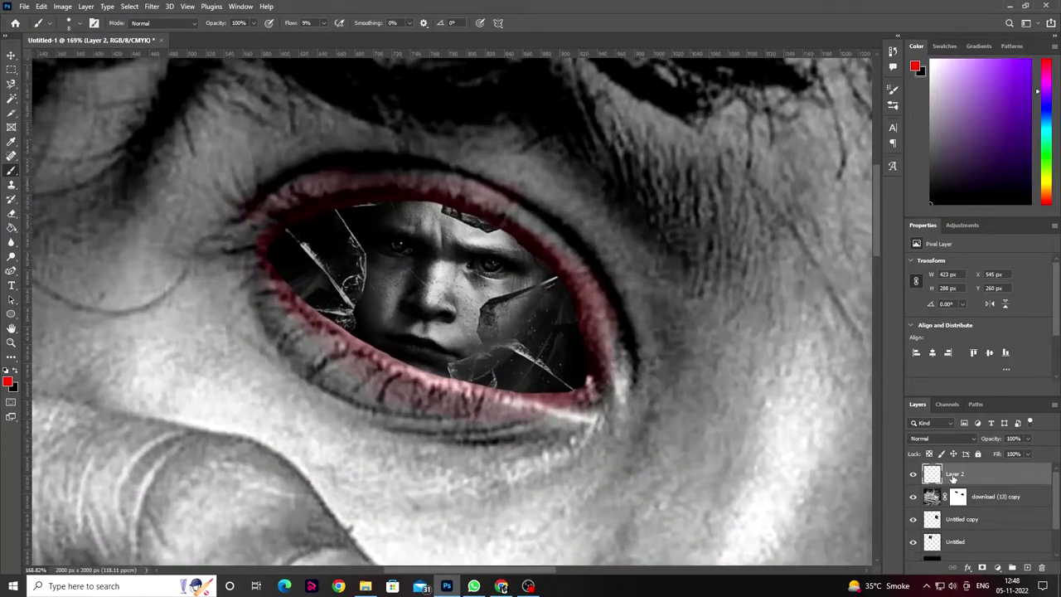
pyautogui.scroll(2, 452, 365)
pyautogui.scroll(2, 452, 365)
pyautogui.scroll(-4, 452, 365)
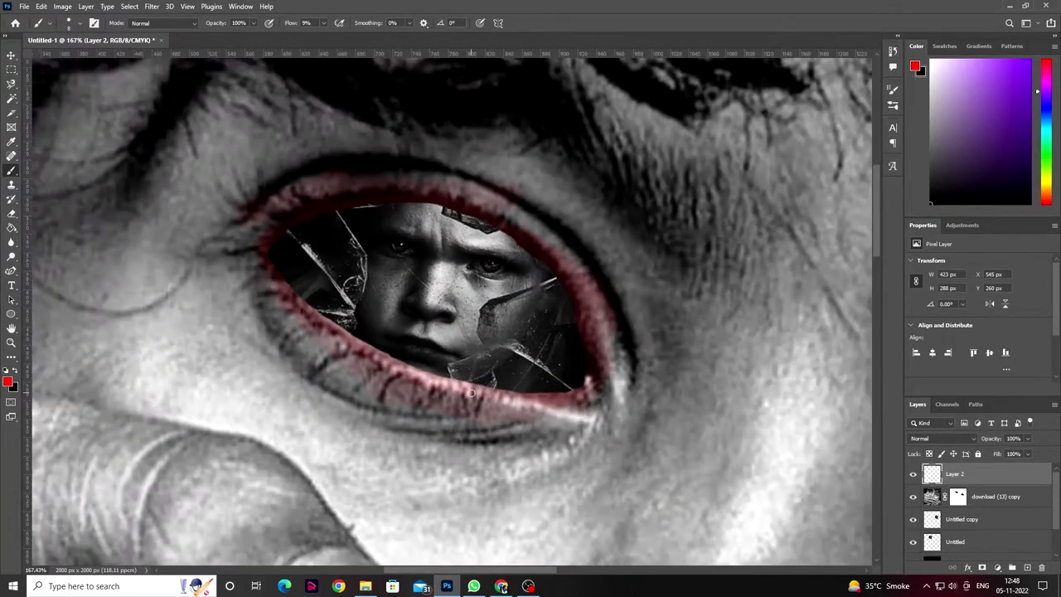
pyautogui.scroll(2, 249, 176)
pyautogui.press('0')
pyautogui.press('2')
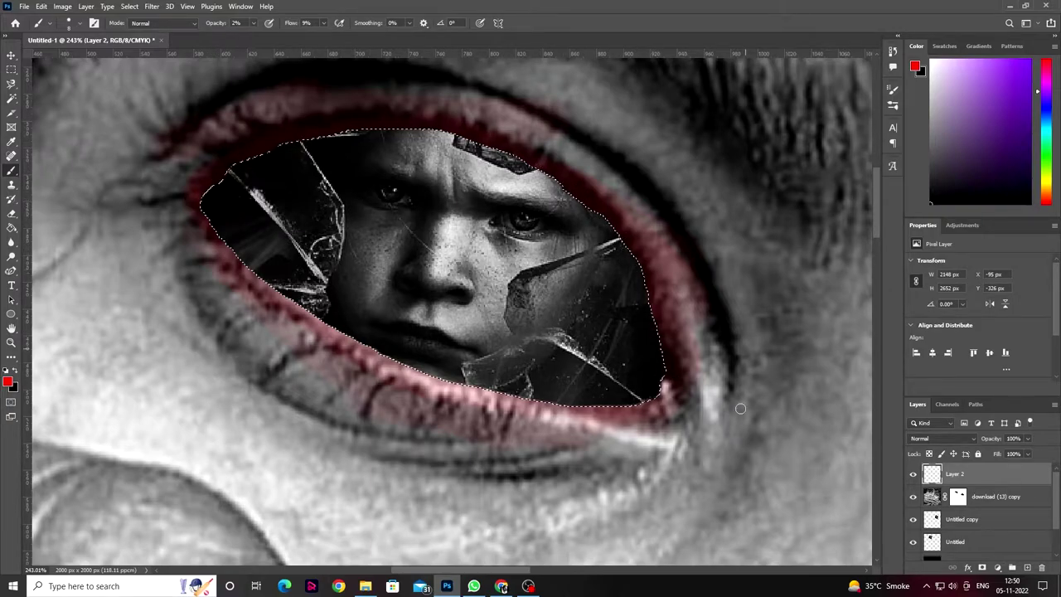
# Step: Raise the brush opacity to 27%, then settle it at 10%
pyautogui.click(254, 22)
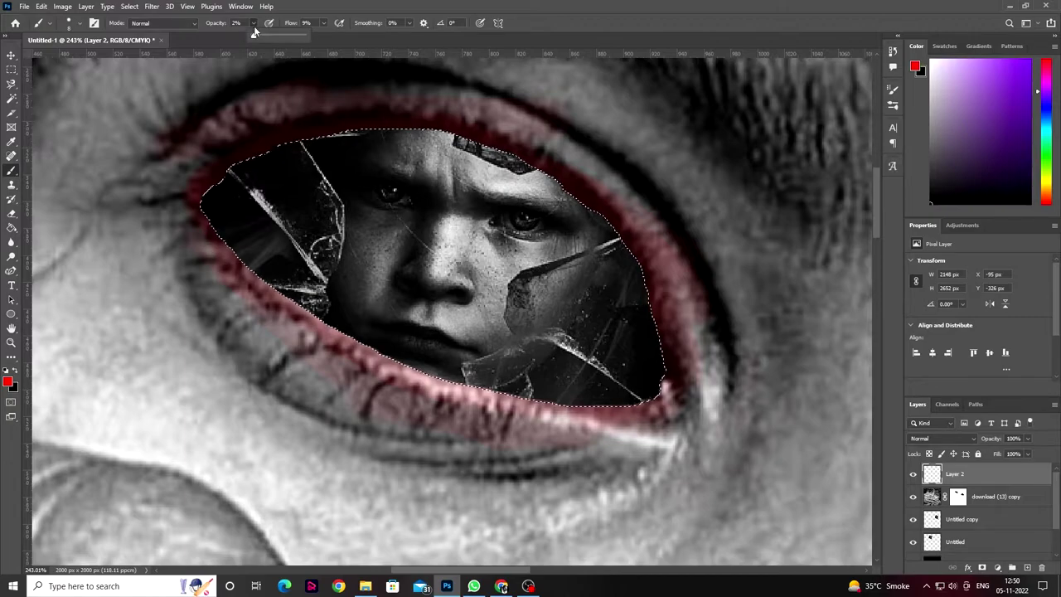
pyautogui.moveTo(246, 39); pyautogui.dragTo(266, 39)
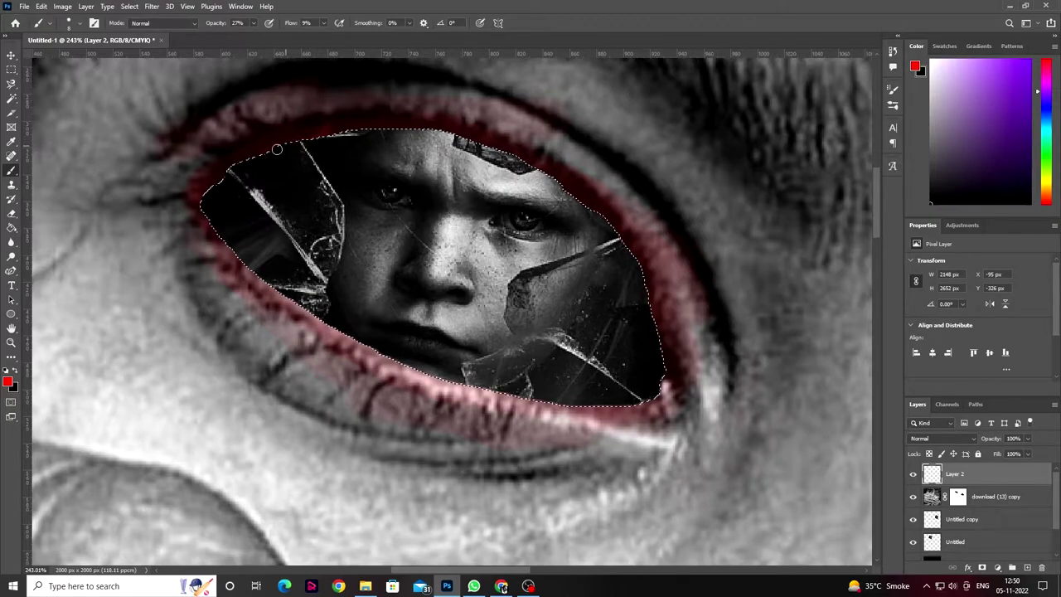
pyautogui.scroll(-3, 235, 178)
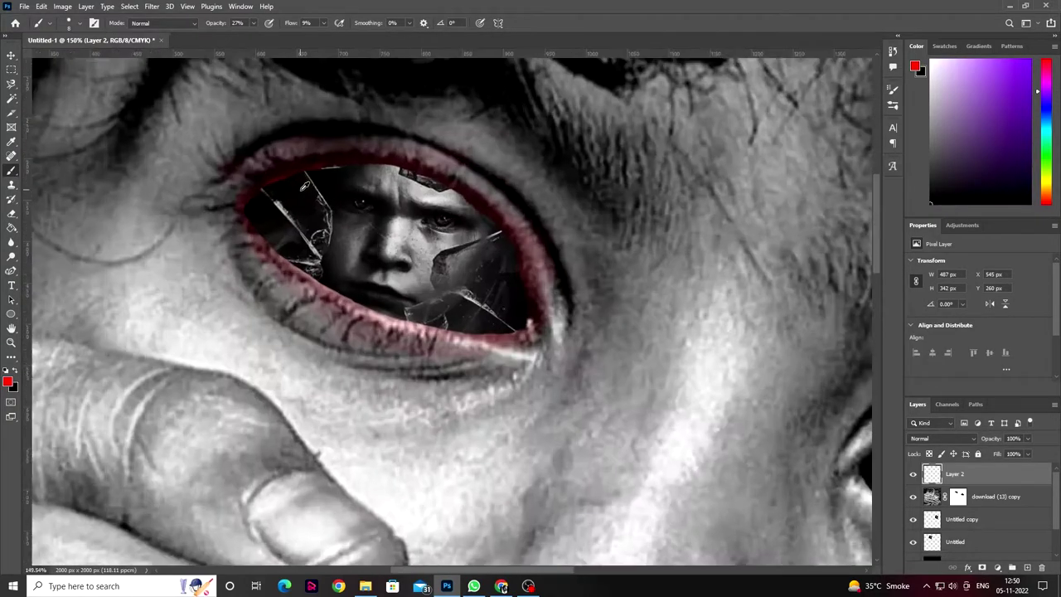
pyautogui.scroll(4, 234, 178)
pyautogui.scroll(2, 246, 187)
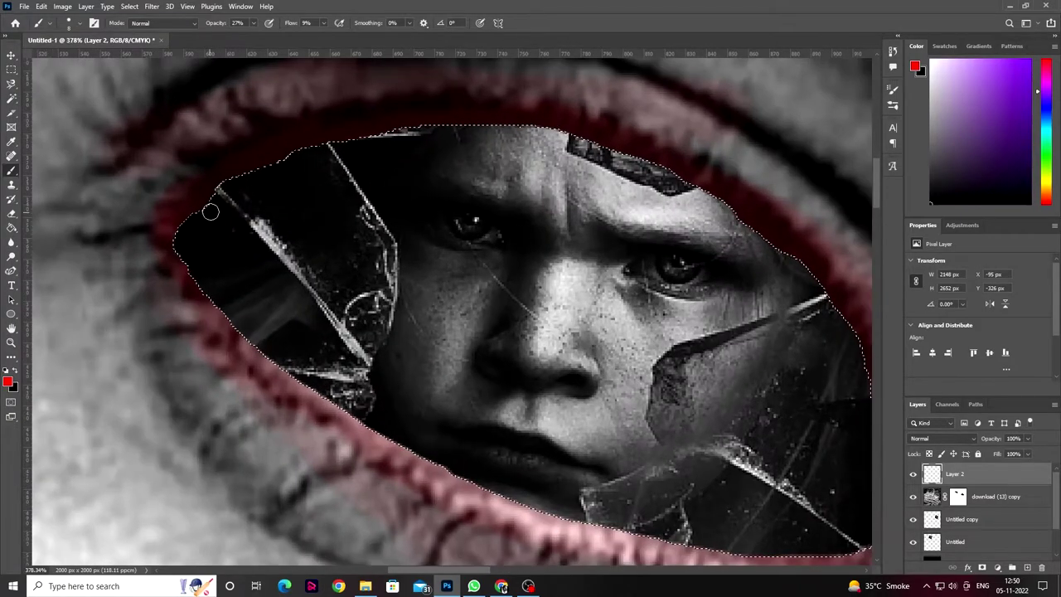
pyautogui.click(253, 22)
pyautogui.moveTo(266, 39); pyautogui.dragTo(253, 39)
# Step: Bring the lower edge of the eye opening into view and check the brush size and hardness
pyautogui.moveTo(643, 531); pyautogui.dragTo(417, 448)
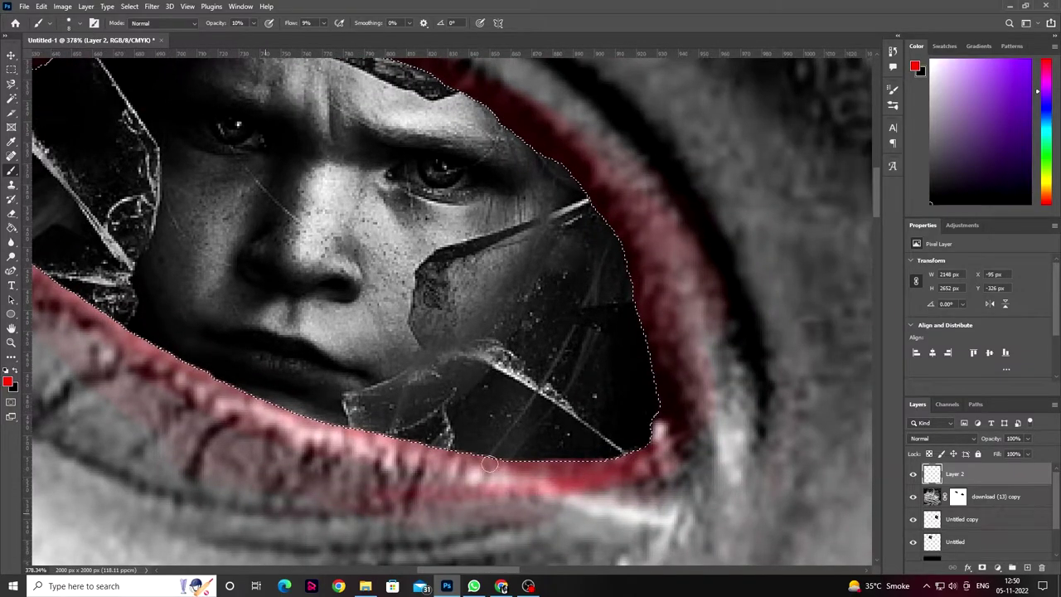
pyautogui.scroll(-5, 384, 465)
pyautogui.scroll(2, 384, 465)
pyautogui.scroll(1, 384, 464)
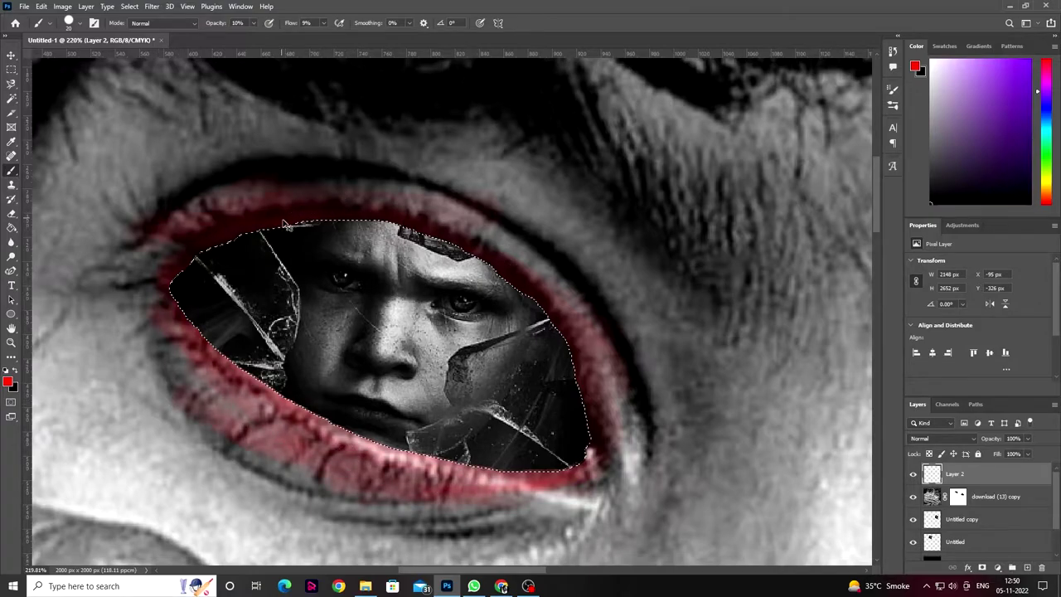
pyautogui.rightClick(239, 366)
pyautogui.press('Escape')
pyautogui.scroll(-3, 547, 373)
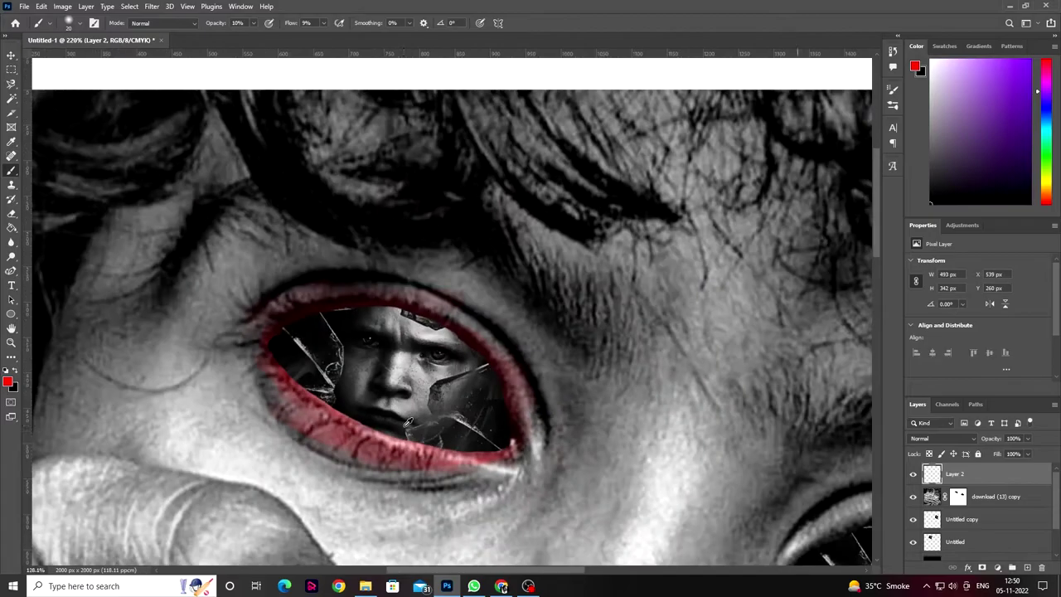
pyautogui.scroll(-3, 464, 398)
pyautogui.scroll(-1, 406, 419)
pyautogui.scroll(3, 404, 419)
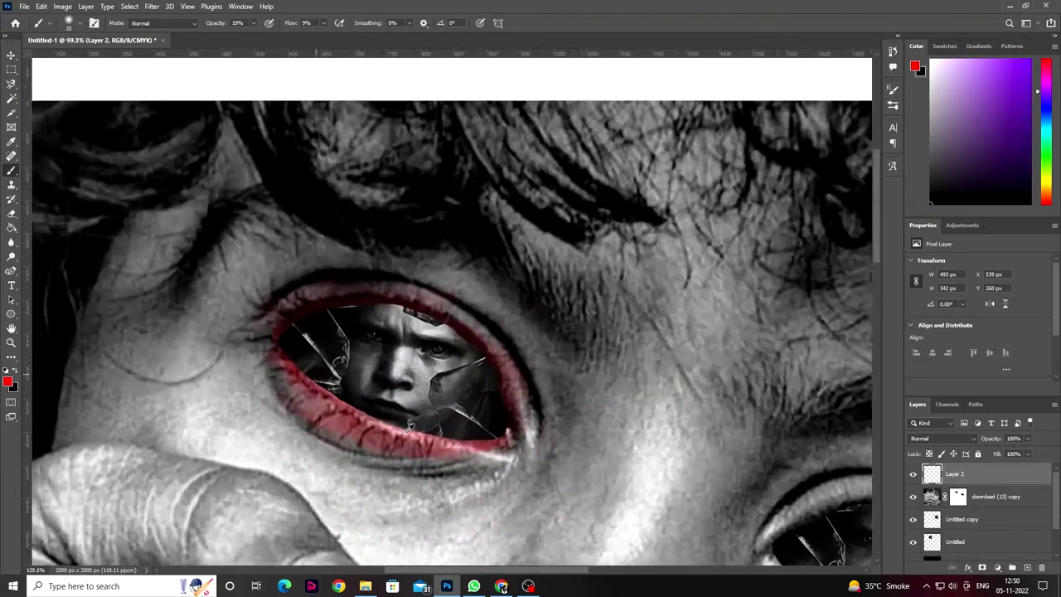
pyautogui.scroll(3, 400, 427)
pyautogui.scroll(2, 202, 296)
pyautogui.scroll(1, 202, 296)
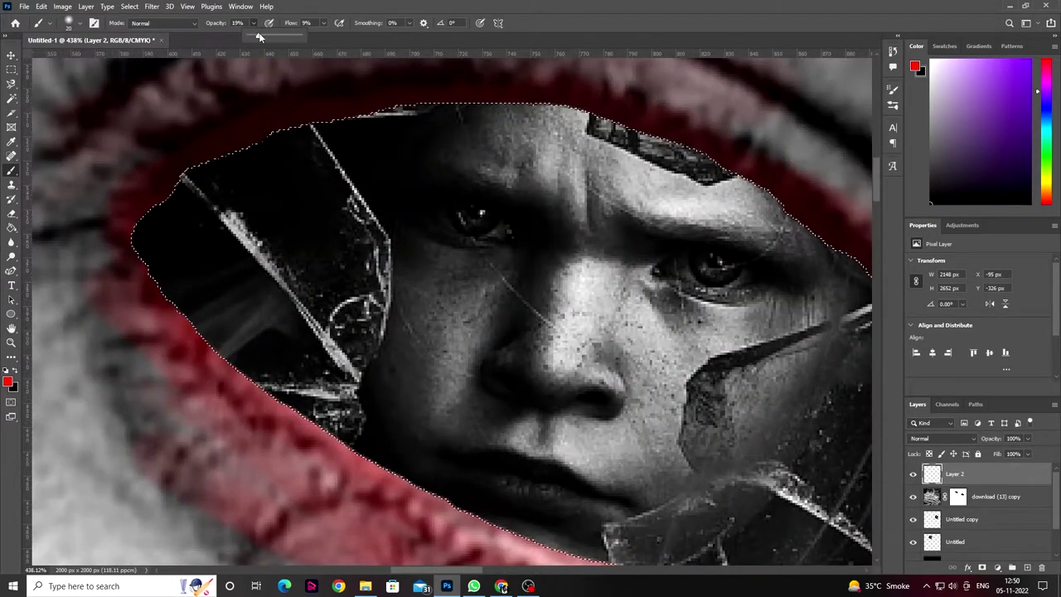
# Step: At 31% opacity, paint red glow along the opening's edge and lower edge
pyautogui.press('3')
pyautogui.press('1')
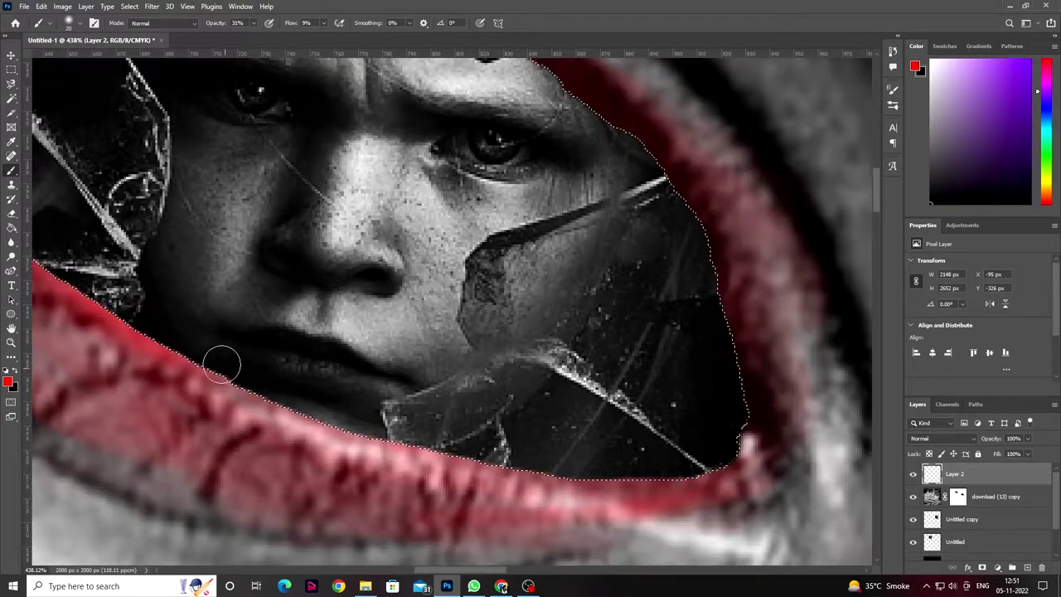
pyautogui.moveTo(367, 446); pyautogui.dragTo(220, 360)
pyautogui.moveTo(279, 397); pyautogui.dragTo(738, 388)
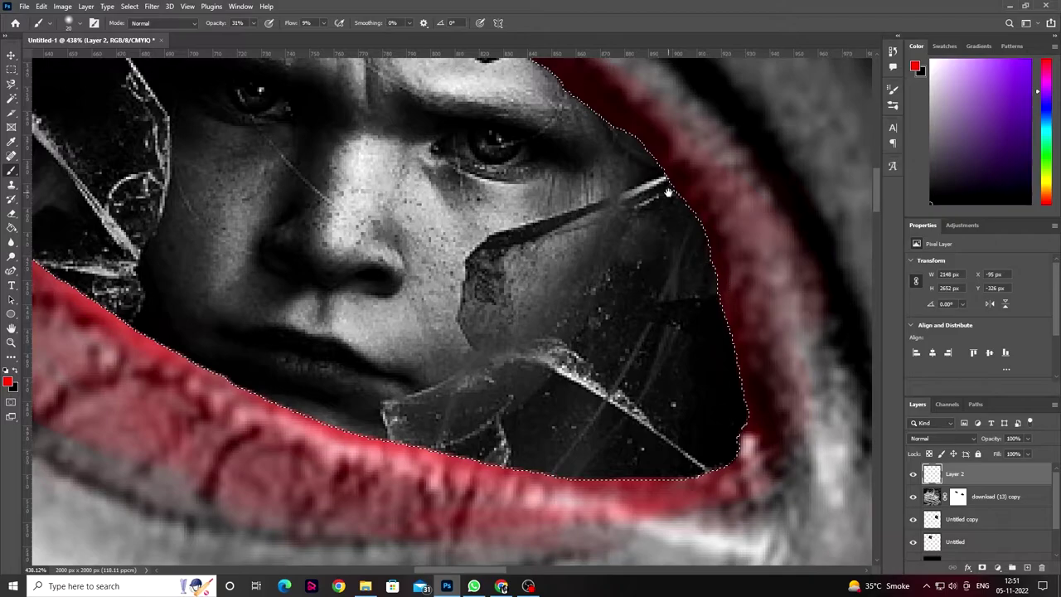
pyautogui.moveTo(565, 100)
pyautogui.mouseDown()
pyautogui.moveTo(677, 270)
pyautogui.moveTo(58, 271)
pyautogui.moveTo(126, 279)
pyautogui.mouseUp()
pyautogui.scroll(-5, 126, 278)
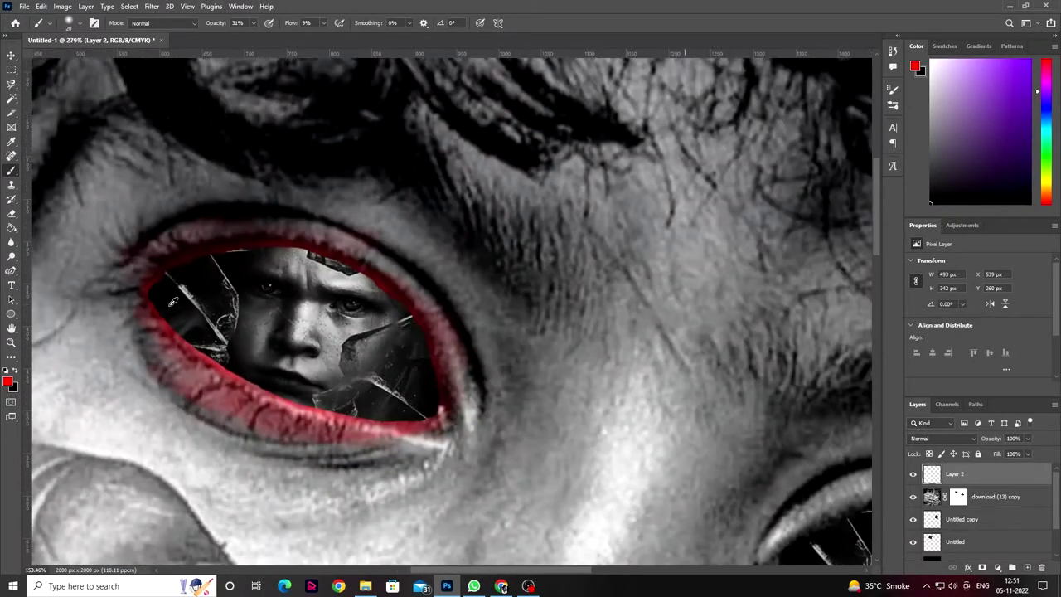
pyautogui.scroll(-3, 126, 278)
pyautogui.scroll(-3, 126, 278)
pyautogui.scroll(-3, 277, 339)
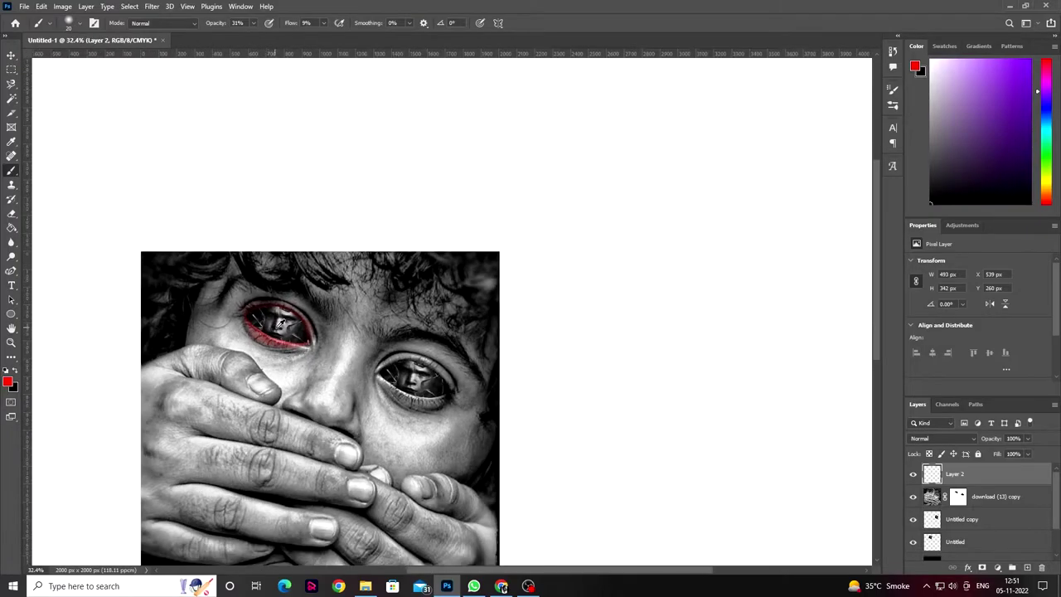
pyautogui.scroll(5, 281, 324)
# Step: Add a new layer above Untitled and paint dark strokes near the glass shard
pyautogui.click(955, 541)
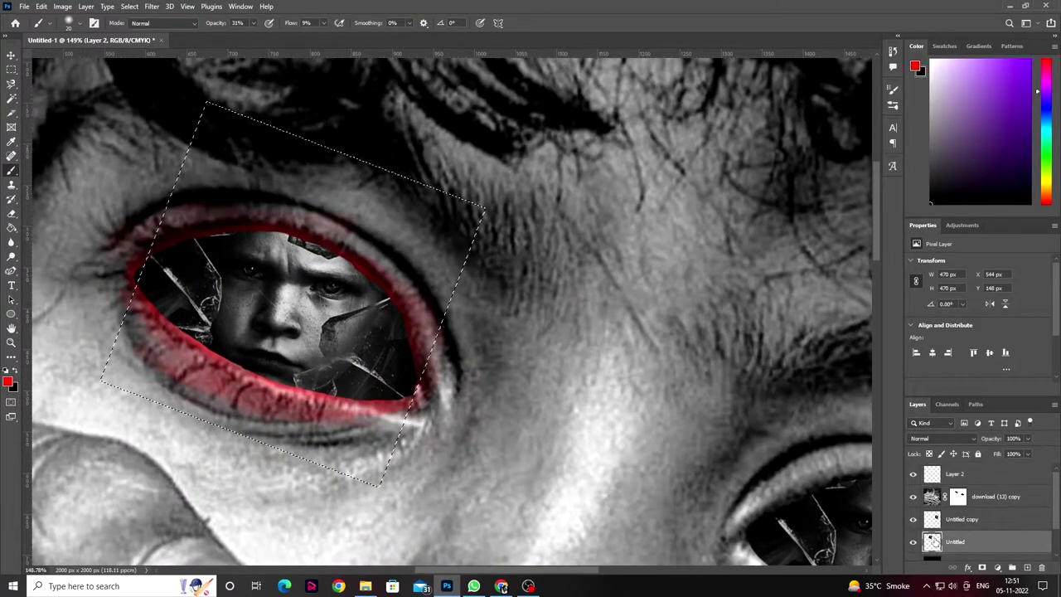
pyautogui.press('d')
pyautogui.click(1027, 569)
pyautogui.scroll(1, 315, 331)
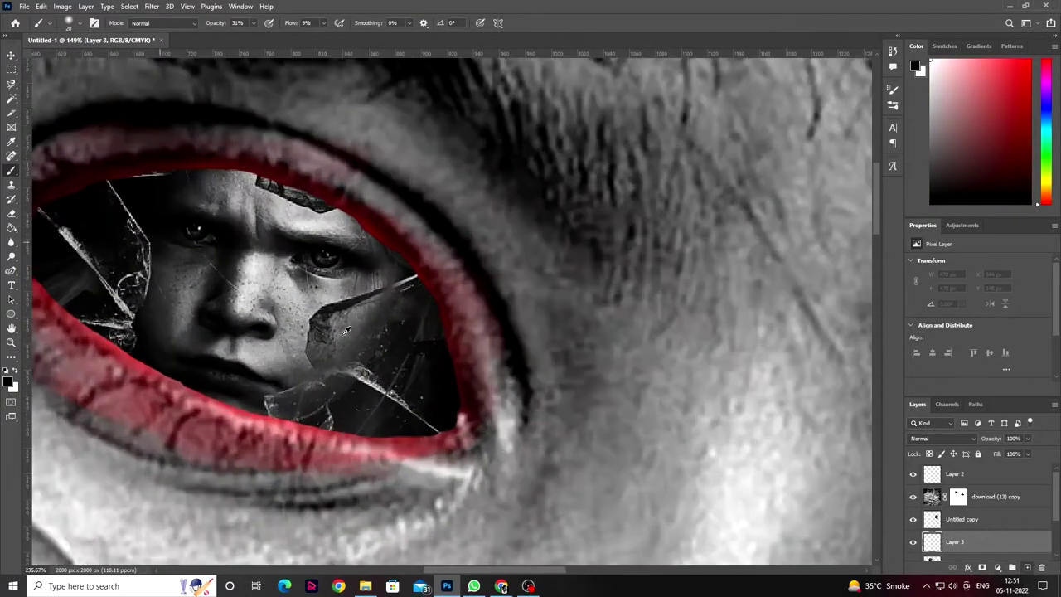
pyautogui.scroll(2, 316, 332)
pyautogui.scroll(1, 311, 336)
pyautogui.moveTo(310, 336); pyautogui.dragTo(317, 348)
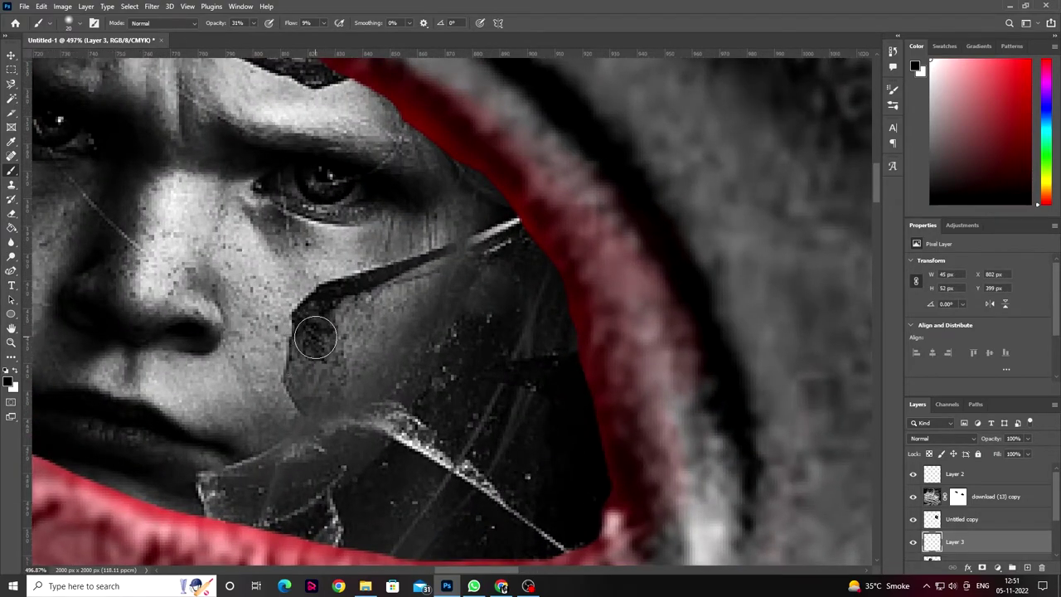
# Step: Set a red foreground colour and adjust the brush size, hardness and opacity
pyautogui.click(9, 380)
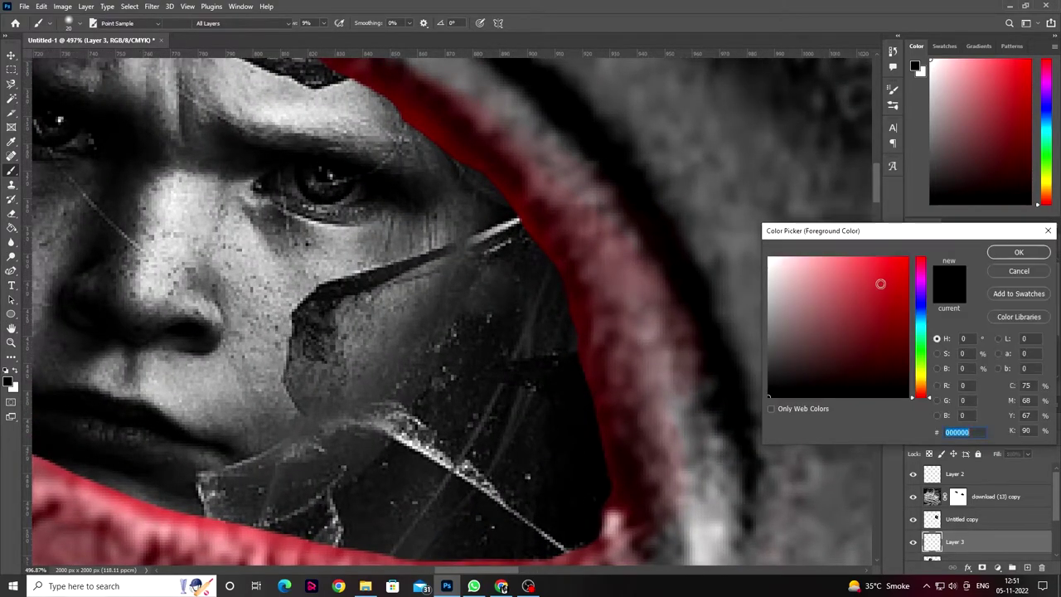
pyautogui.click(905, 252)
pyautogui.click(1019, 250)
pyautogui.rightClick(325, 307)
pyautogui.click(252, 23)
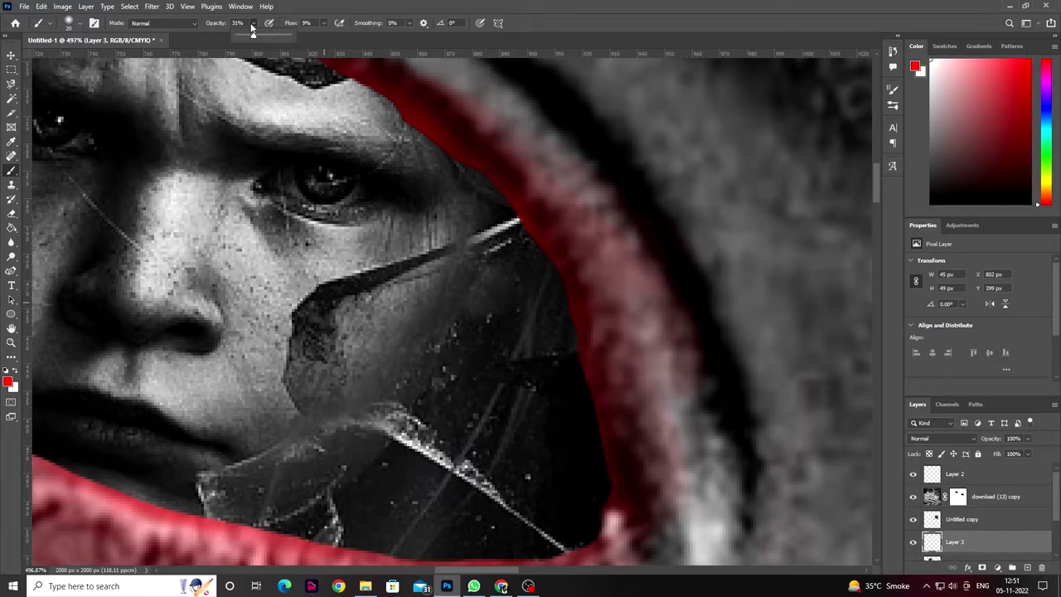
# Step: Paint translucent red along the diagonal crack, cheek shard, lower crack and lip shard
pyautogui.moveTo(315, 330); pyautogui.dragTo(516, 221)
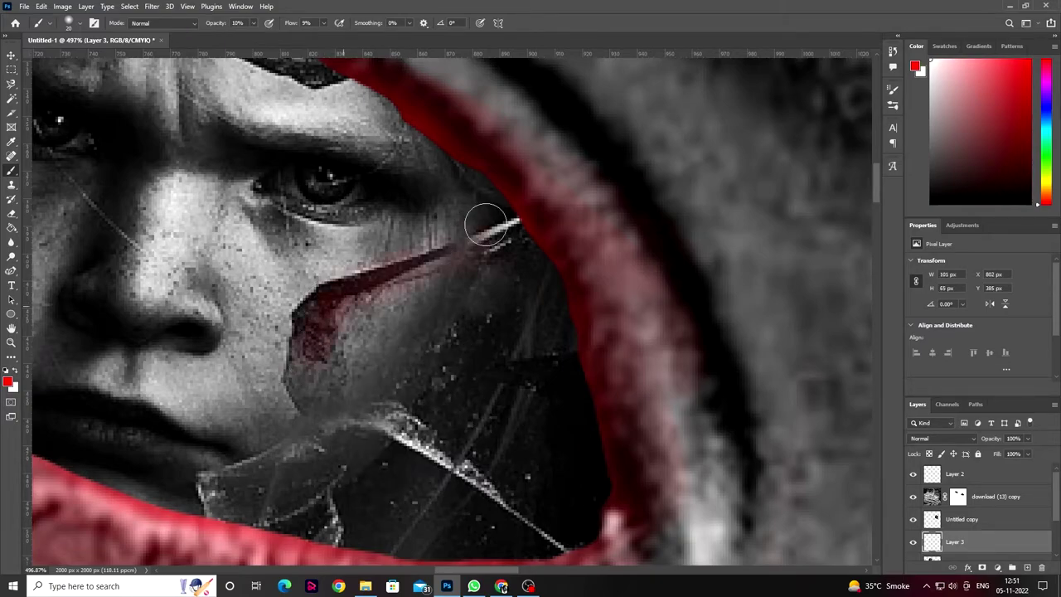
pyautogui.moveTo(313, 305); pyautogui.dragTo(313, 377)
pyautogui.moveTo(396, 432); pyautogui.dragTo(513, 512)
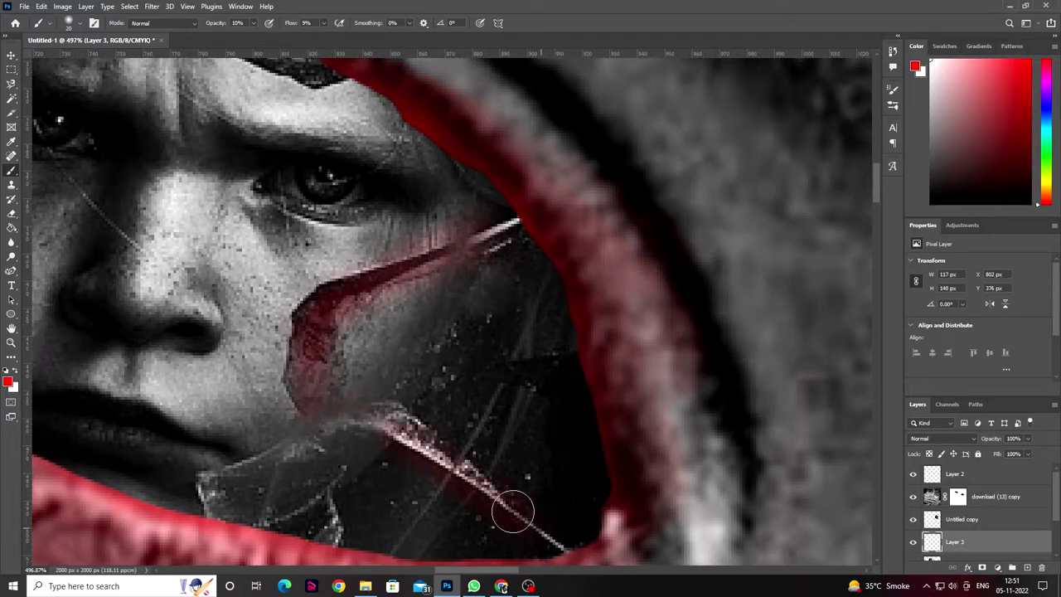
pyautogui.scroll(-3, 513, 512)
pyautogui.moveTo(295, 391); pyautogui.dragTo(405, 423)
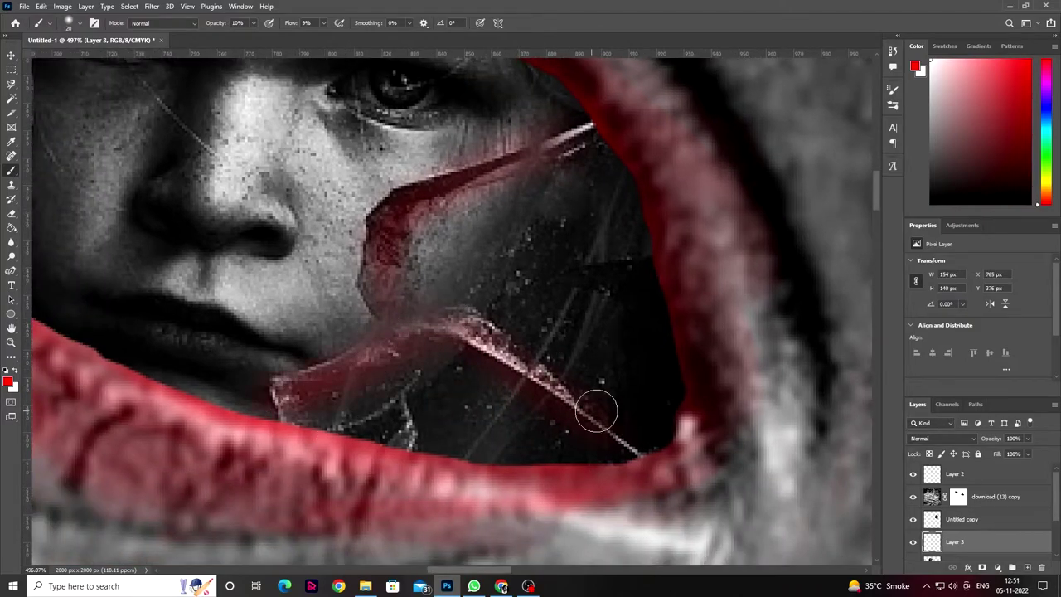
pyautogui.scroll(2, 405, 423)
pyautogui.hscroll(-5, 625, 180)
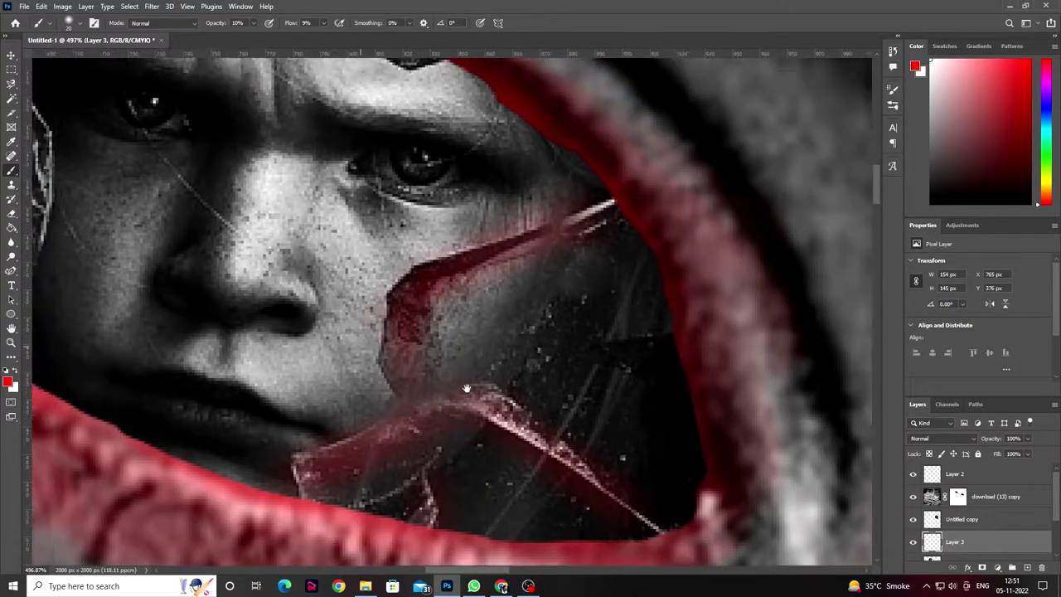
pyautogui.moveTo(159, 69); pyautogui.dragTo(274, 142)
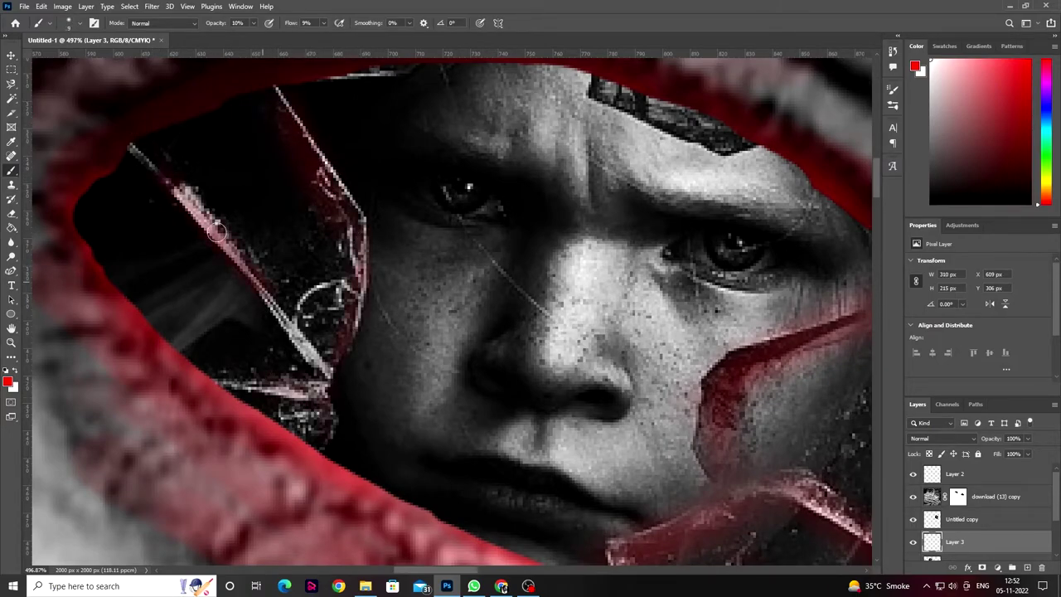
# Step: Check the second paint colour, then make black the active painting colour
pyautogui.scroll(-3, 352, 364)
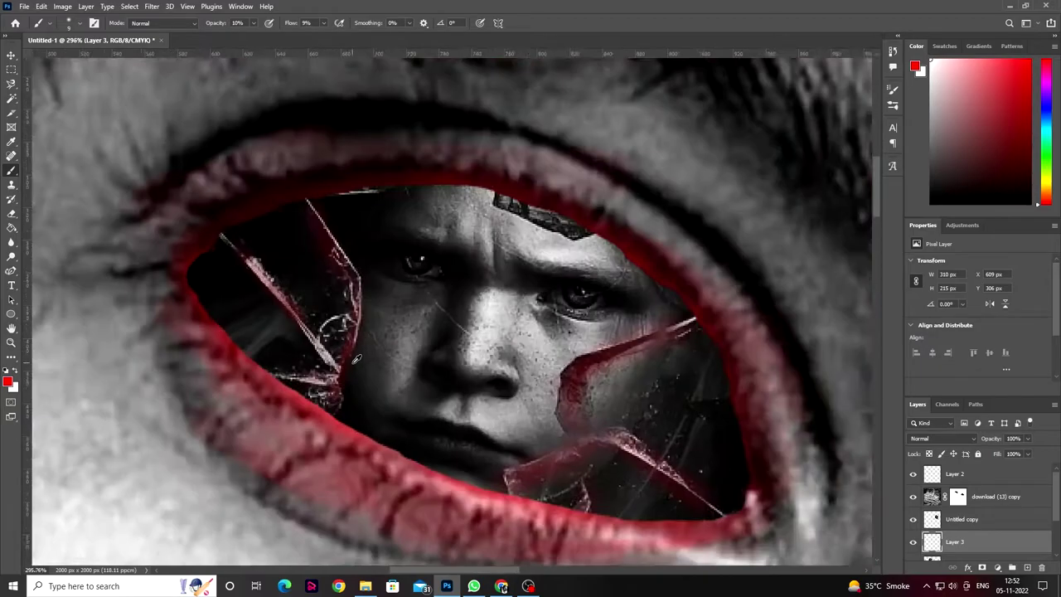
pyautogui.scroll(-2, 471, 374)
pyautogui.scroll(4, 490, 364)
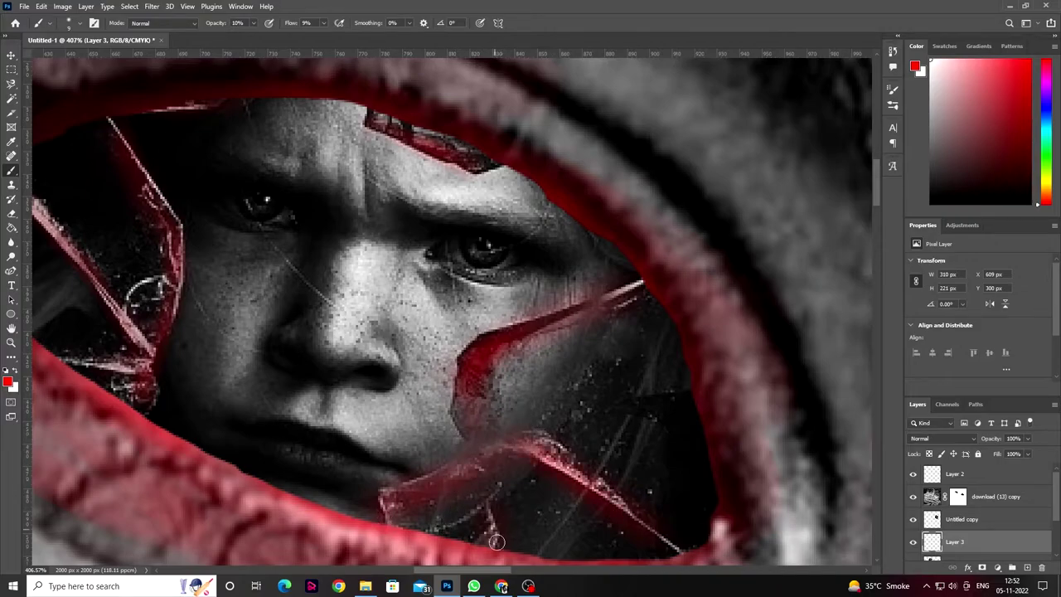
pyautogui.scroll(-5, 644, 394)
pyautogui.scroll(3, 597, 423)
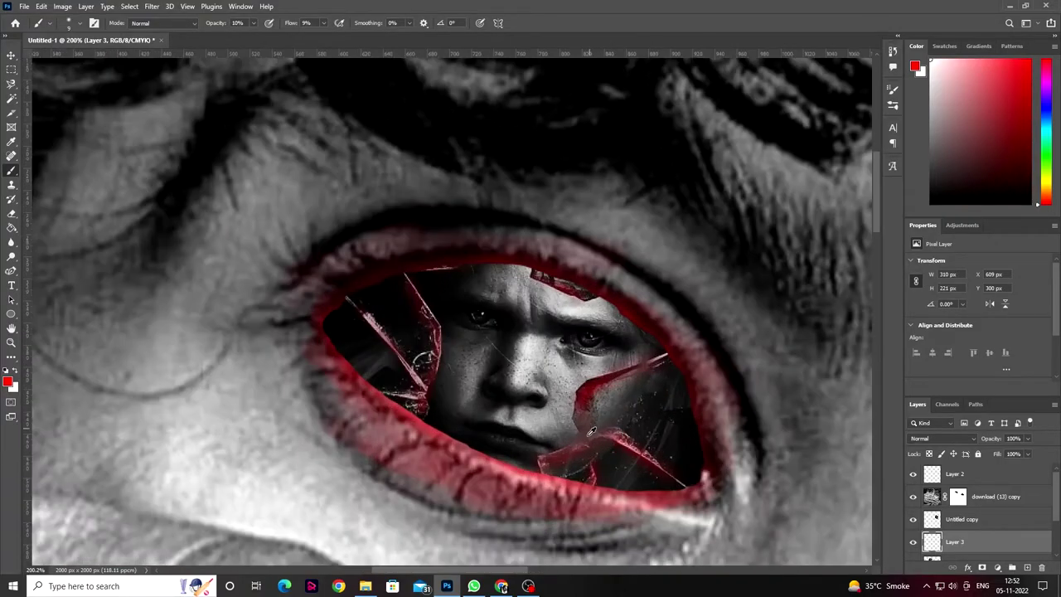
pyautogui.scroll(2, 563, 448)
pyautogui.scroll(-2, 491, 485)
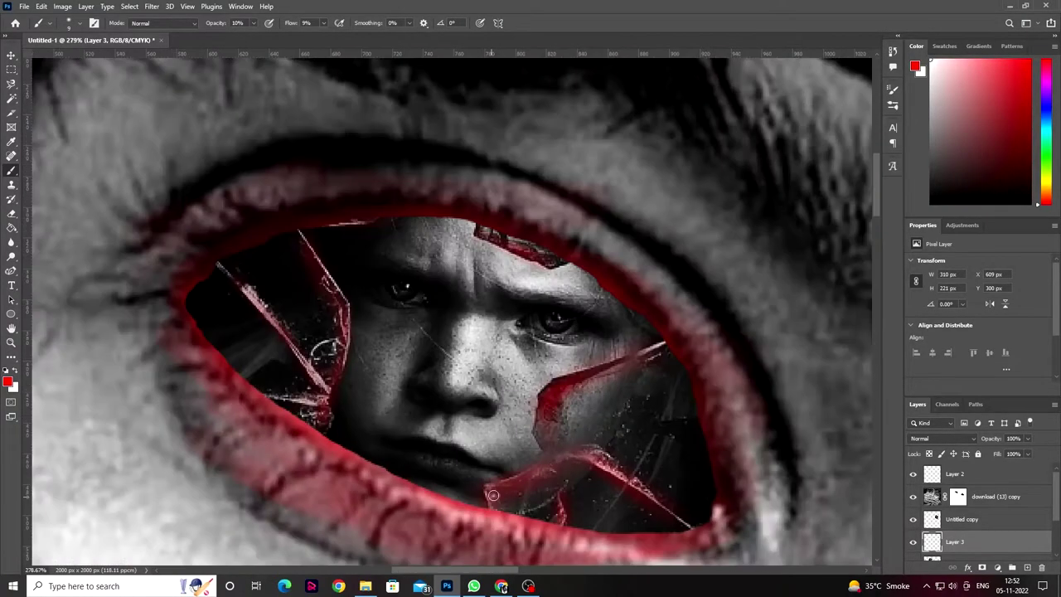
pyautogui.click(15, 388)
pyautogui.click(1019, 252)
pyautogui.press('x')
pyautogui.scroll(2, 533, 472)
pyautogui.scroll(1, 533, 472)
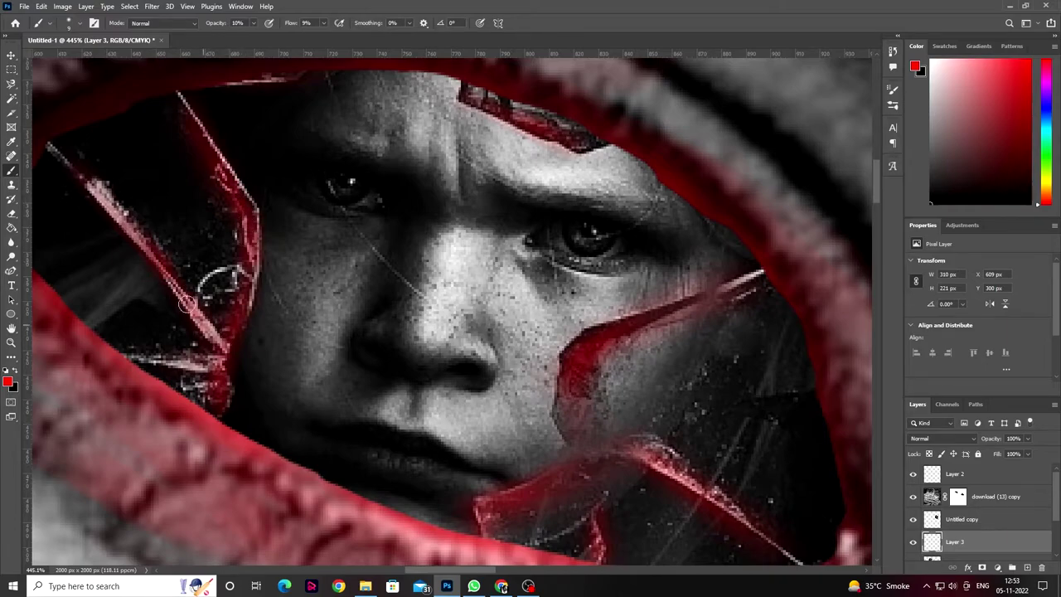
# Step: Fade Layer 2's red eye tint to 82% opacity, then duplicate it for transforming
pyautogui.scroll(-10, 555, 443)
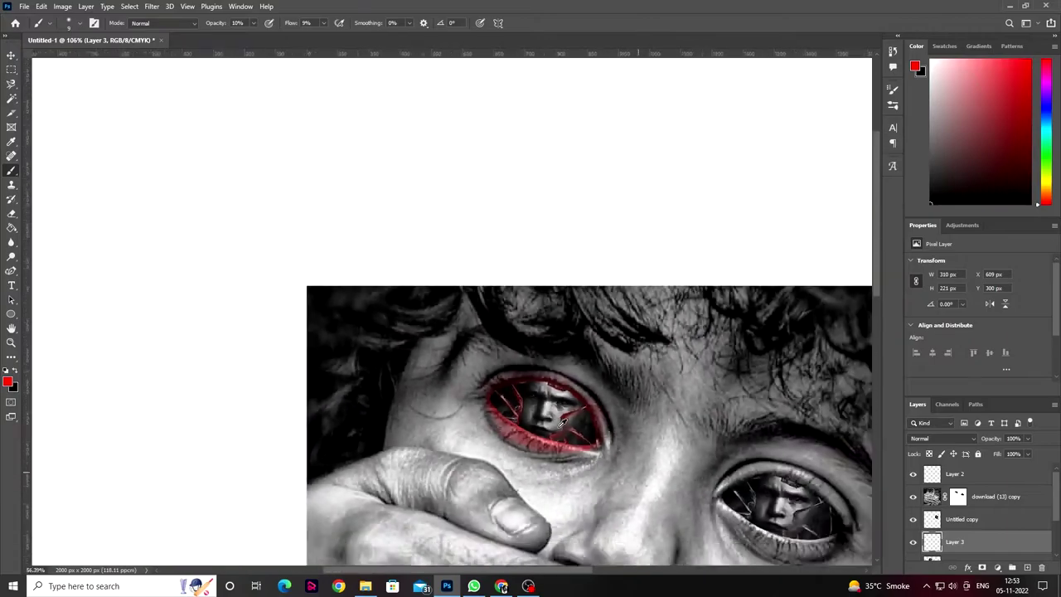
pyautogui.scroll(2, 559, 438)
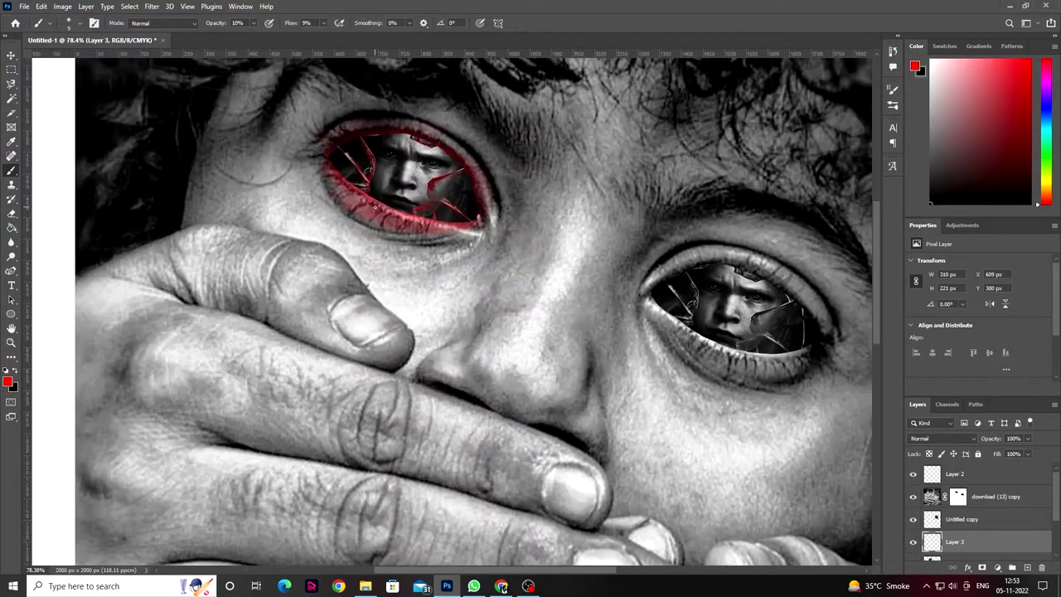
pyautogui.scroll(3, 378, 195)
pyautogui.scroll(2, 377, 195)
pyautogui.click(957, 474)
pyautogui.click(1028, 438)
pyautogui.moveTo(1032, 453); pyautogui.dragTo(1004, 455)
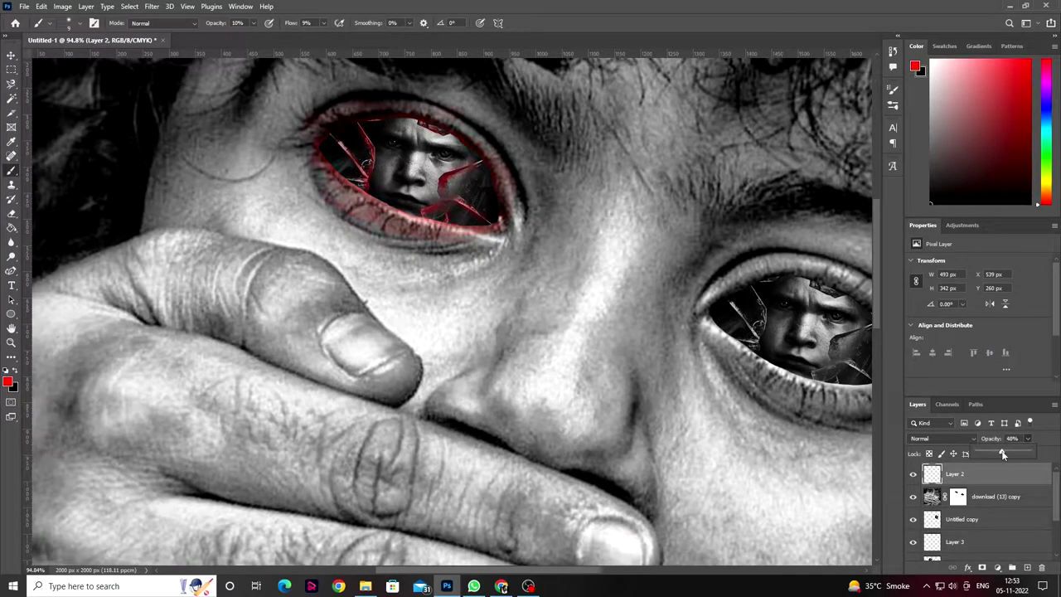
pyautogui.scroll(-3, 548, 381)
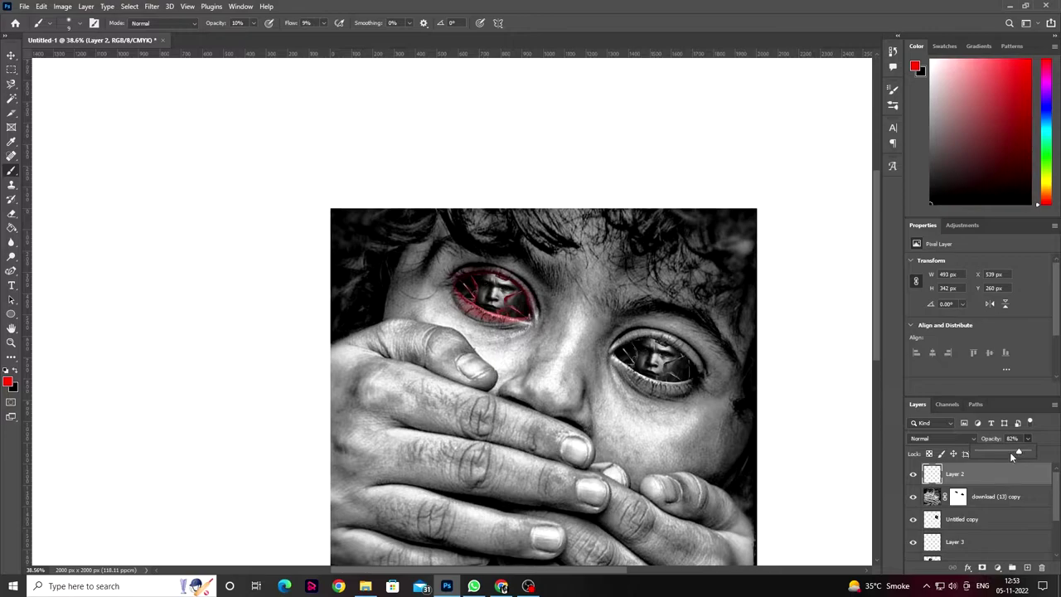
pyautogui.scroll(-1, 1010, 499)
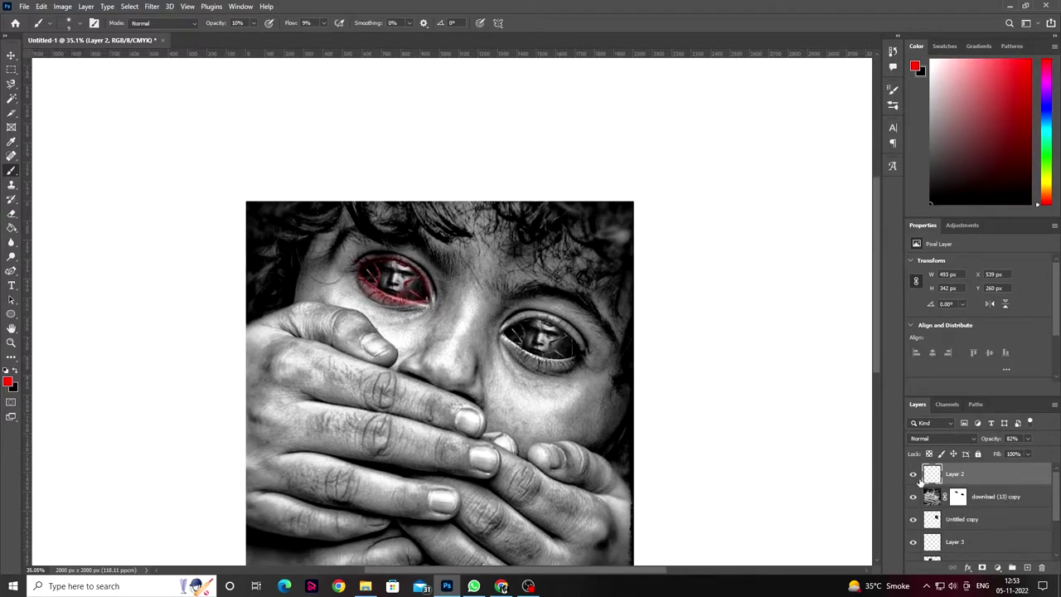
pyautogui.hotkey('ctrl', 'j')
pyautogui.hotkey('ctrl', 't')
# Step: Move the copied red tint onto the right eye and stretch it slightly taller
pyautogui.moveTo(394, 282); pyautogui.dragTo(562, 338)
pyautogui.scroll(3, 546, 349)
pyautogui.scroll(2, 545, 365)
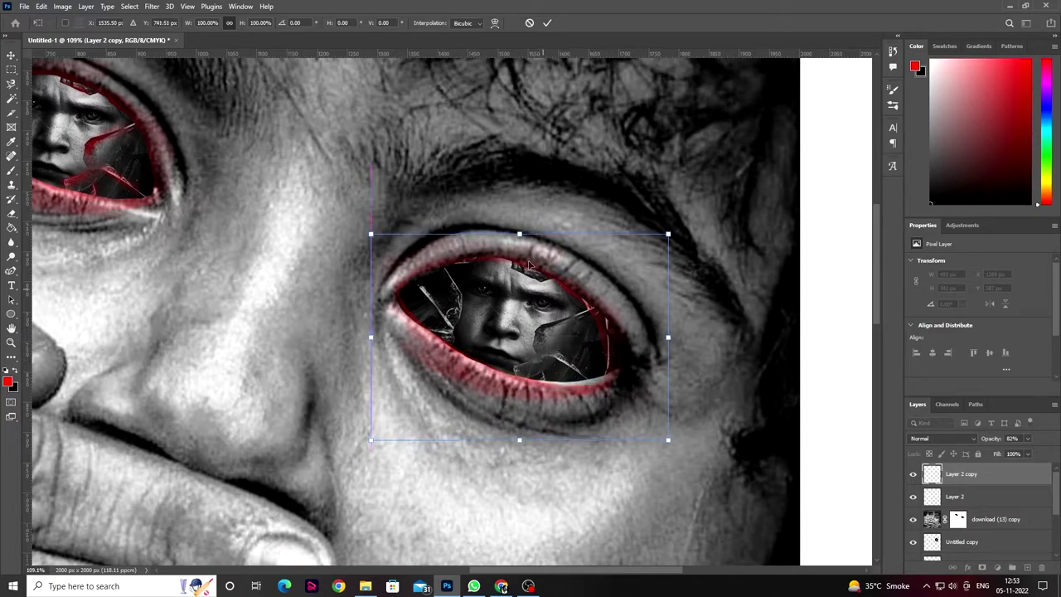
pyautogui.moveTo(519, 235); pyautogui.dragTo(519, 231)
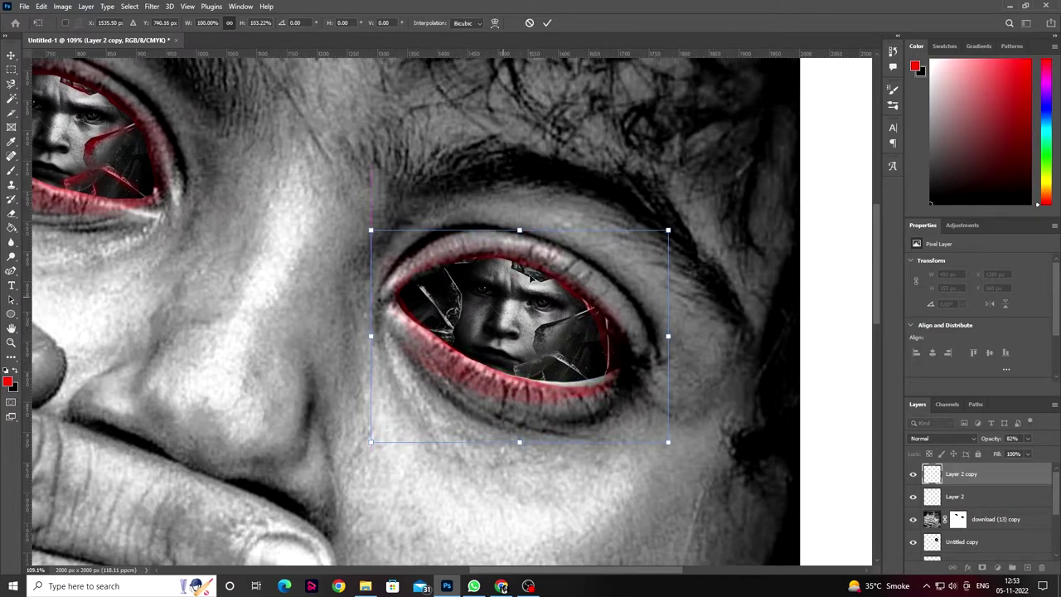
# Step: Warp the tint's left side, lower right and top edge to follow the eyelids
pyautogui.rightClick(530, 279)
pyautogui.click(564, 335)
pyautogui.scroll(2, 440, 307)
pyautogui.moveTo(442, 304); pyautogui.dragTo(385, 318)
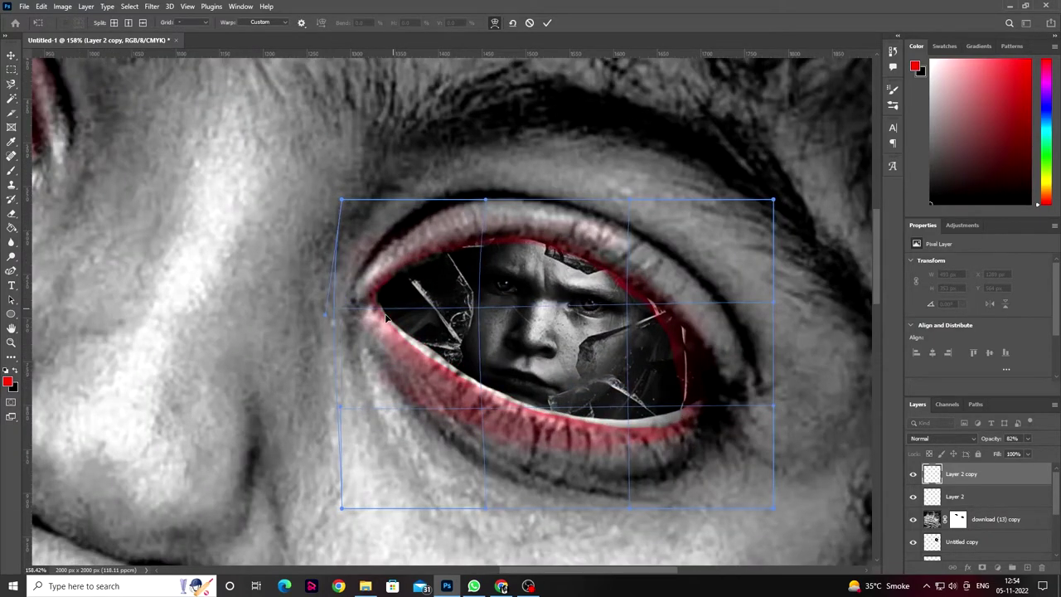
pyautogui.moveTo(423, 352); pyautogui.dragTo(430, 350)
pyautogui.moveTo(666, 429)
pyautogui.mouseDown()
pyautogui.moveTo(562, 426)
pyautogui.moveTo(701, 400)
pyautogui.mouseUp()
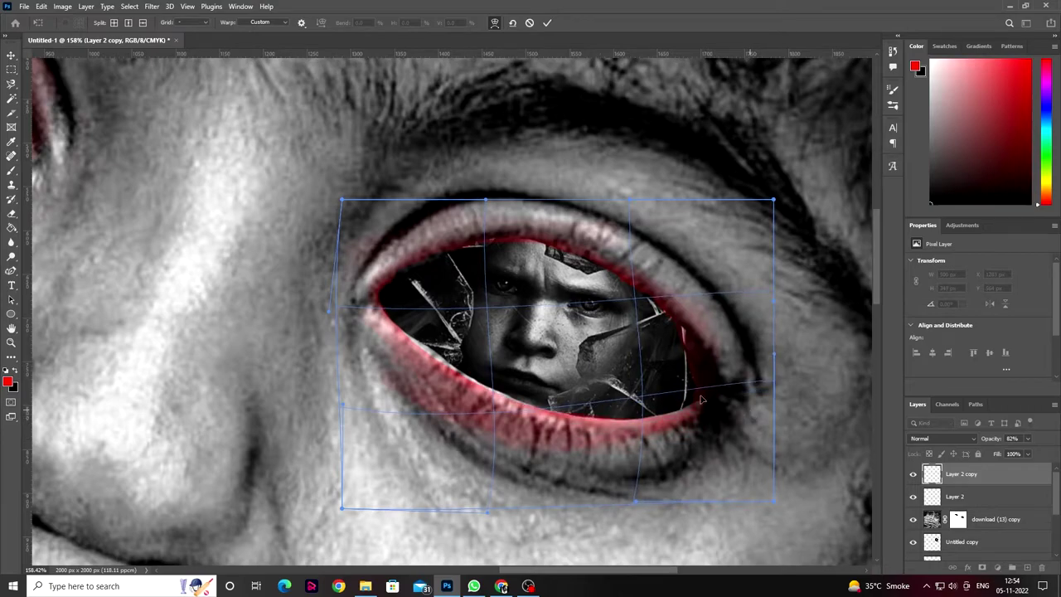
pyautogui.moveTo(485, 200); pyautogui.dragTo(477, 191)
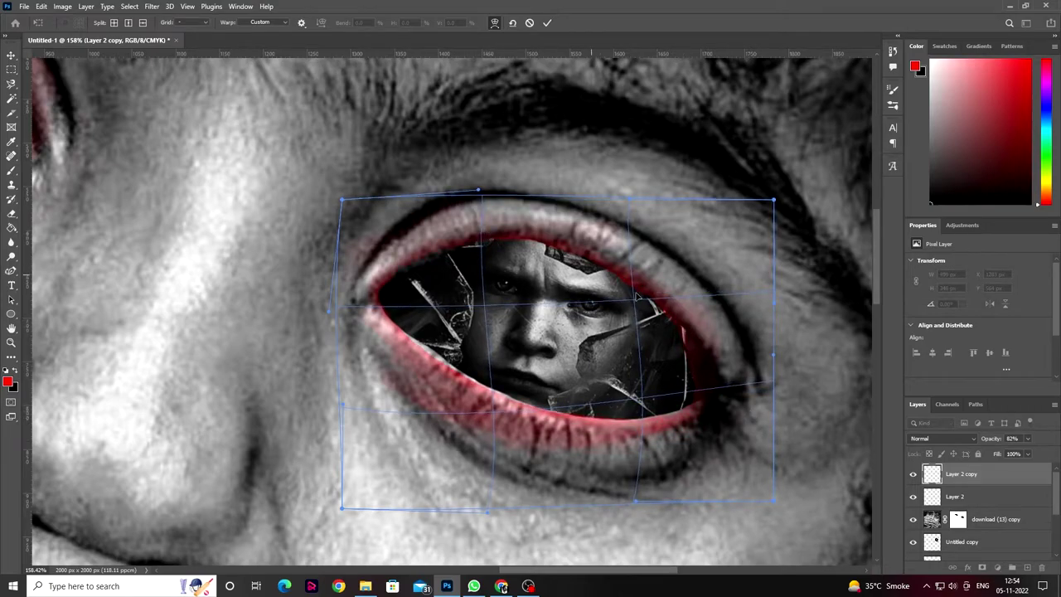
pyautogui.moveTo(773, 354); pyautogui.dragTo(797, 350)
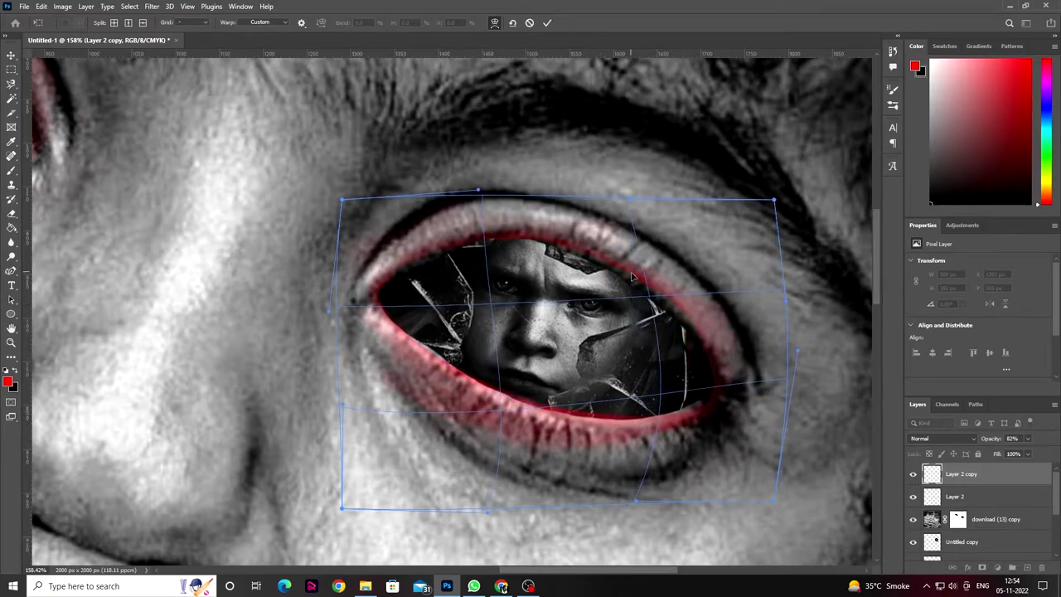
# Step: Fit the tint's right side and lower edge to the lower lid and commit the warp
pyautogui.moveTo(632, 276); pyautogui.dragTo(615, 420)
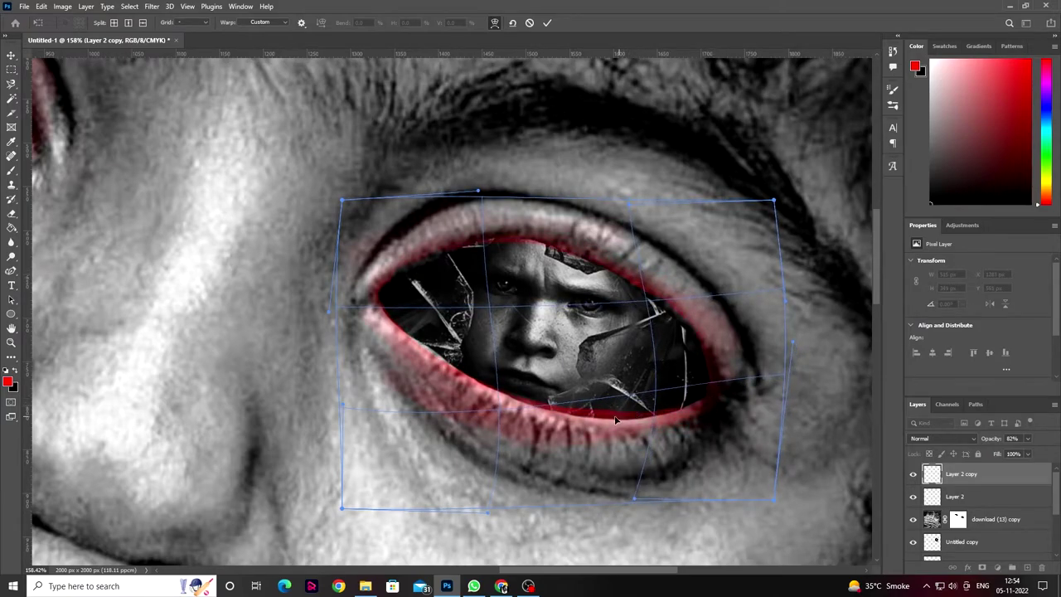
pyautogui.moveTo(634, 501); pyautogui.dragTo(620, 545)
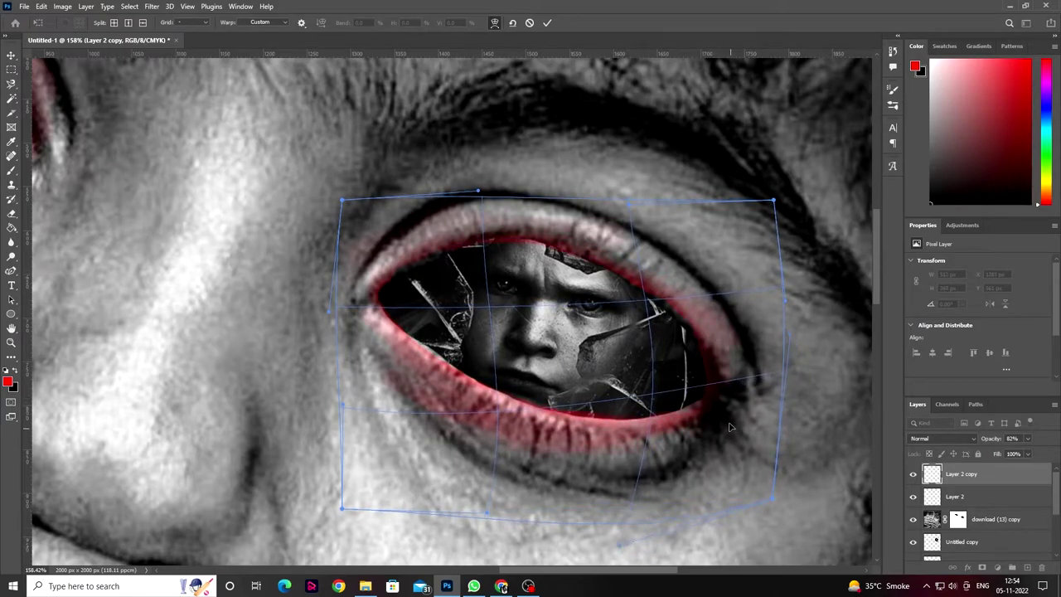
pyautogui.moveTo(587, 407); pyautogui.dragTo(582, 421)
pyautogui.moveTo(699, 415); pyautogui.dragTo(588, 421)
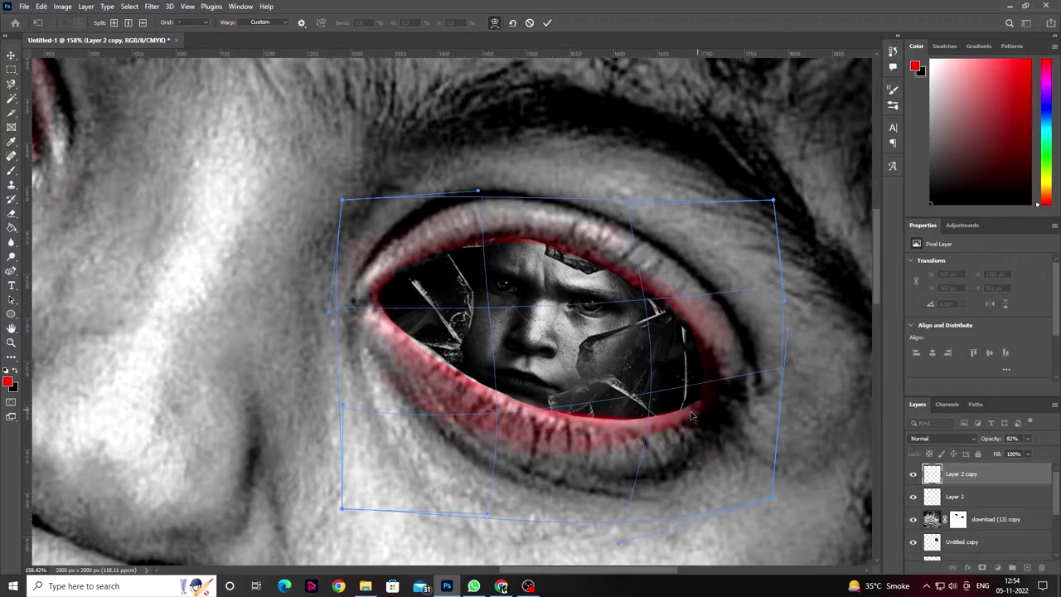
pyautogui.moveTo(406, 334); pyautogui.dragTo(408, 355)
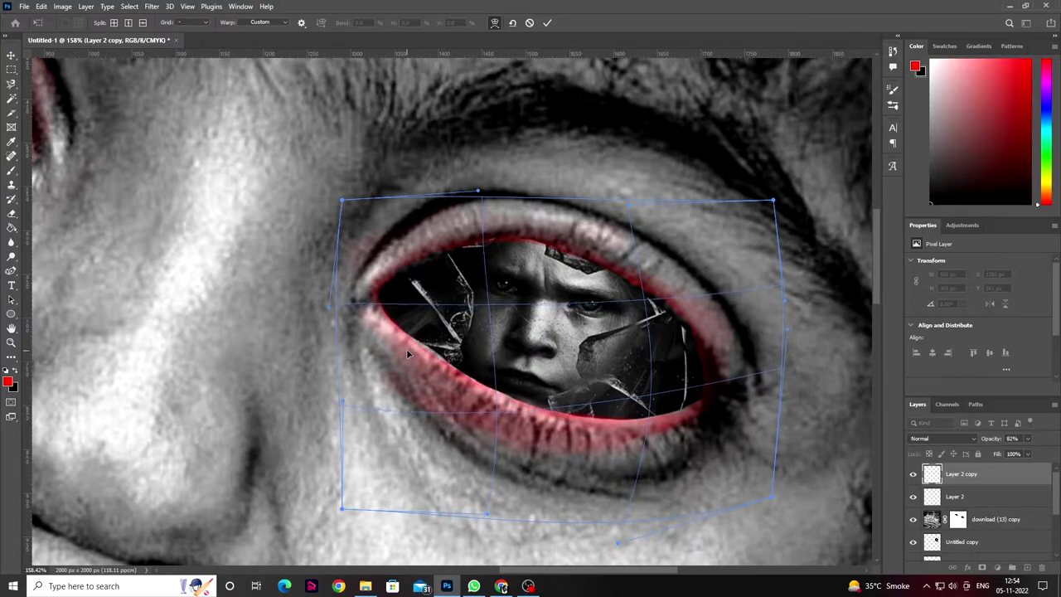
pyautogui.click(548, 23)
pyautogui.scroll(-5, 502, 347)
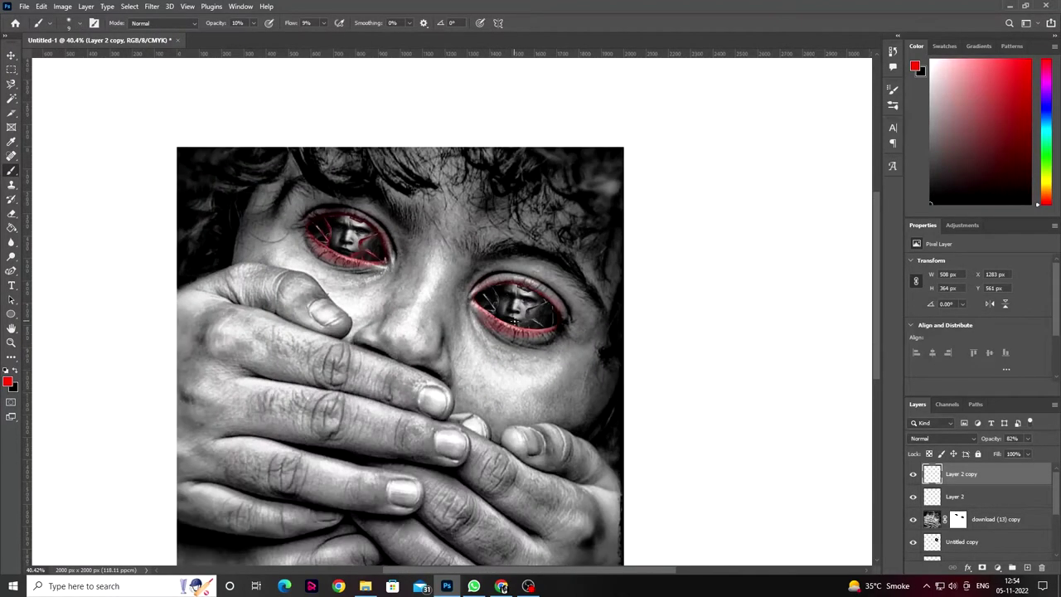
# Step: Move the Layer 3 copy below the Untitled copy in the Layers panel
pyautogui.scroll(-2, 976, 531)
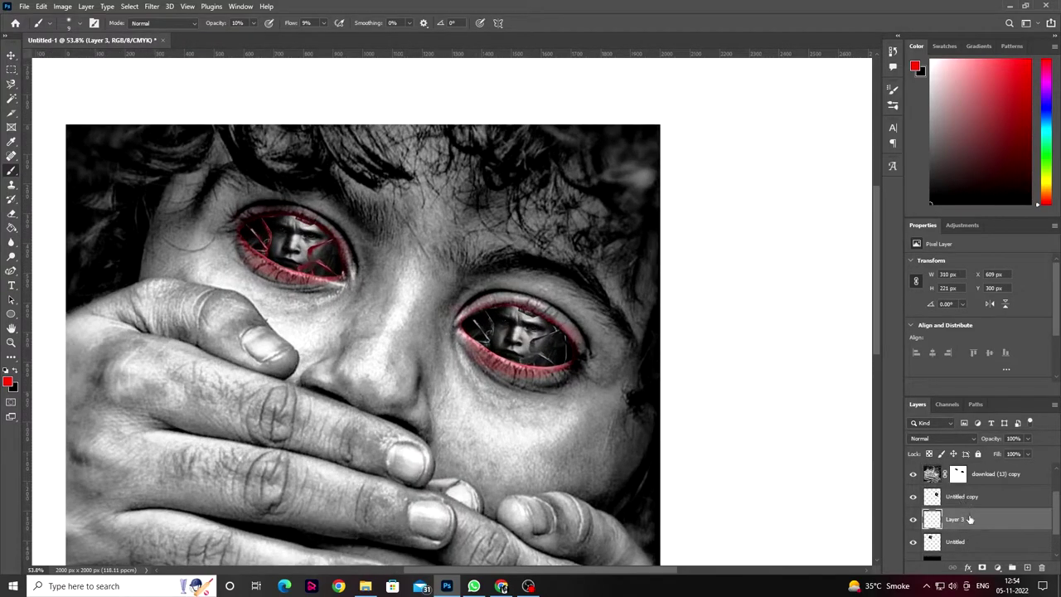
pyautogui.moveTo(970, 520); pyautogui.dragTo(960, 498)
pyautogui.scroll(2, 485, 420)
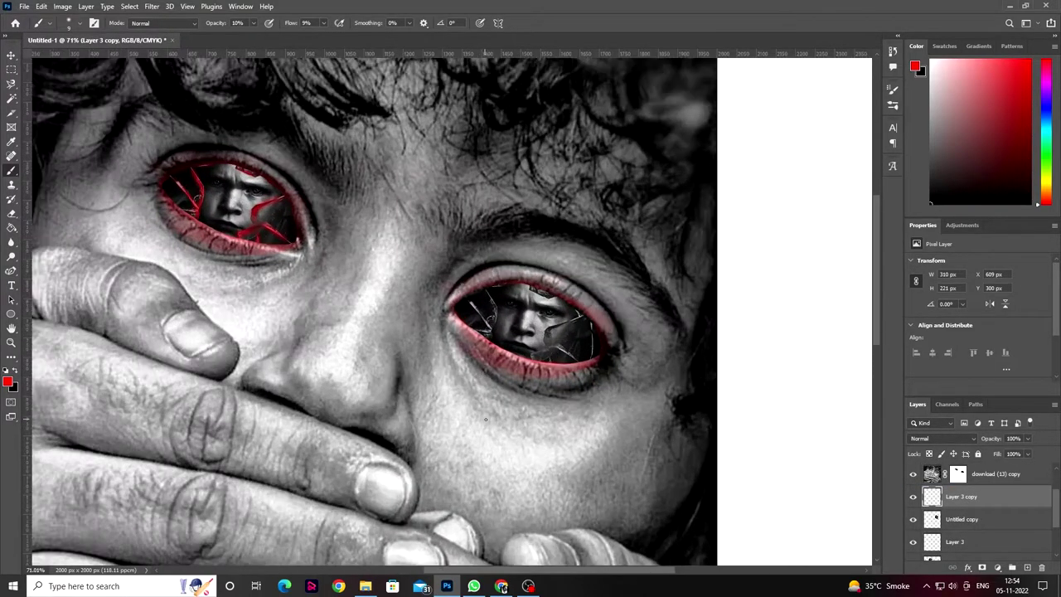
pyautogui.scroll(-2, 470, 404)
pyautogui.scroll(-1, 737, 525)
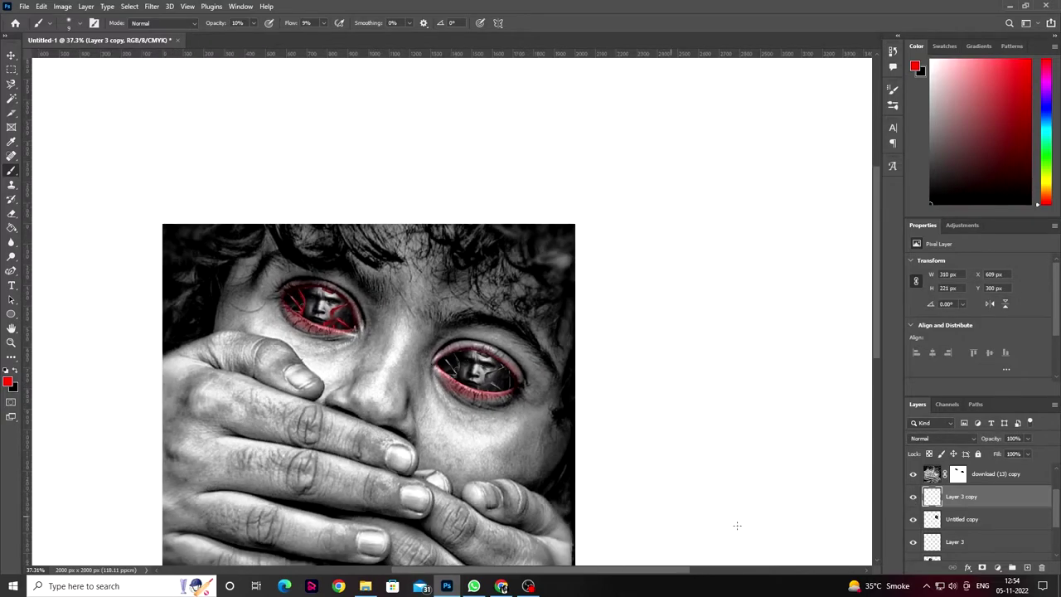
pyautogui.moveTo(962, 497)
pyautogui.mouseDown()
pyautogui.moveTo(960, 519)
pyautogui.moveTo(952, 501)
pyautogui.mouseUp()
pyautogui.rightClick(960, 519)
pyautogui.press('Escape')
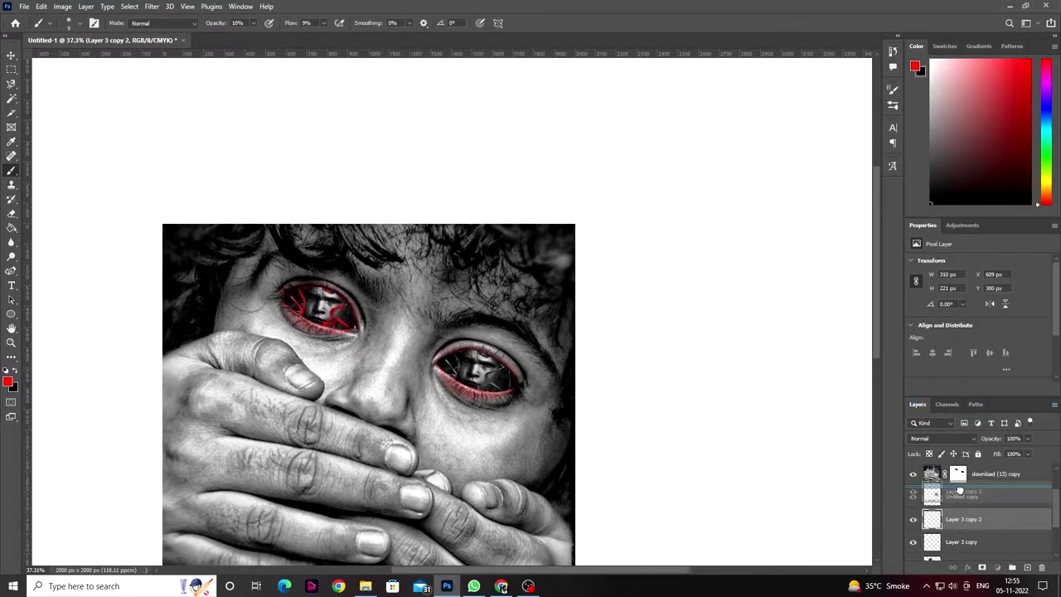
# Step: Shift the duplicated red shards left over the right eye and rotate them about 3.5° clockwise
pyautogui.hotkey('ctrl', 't')
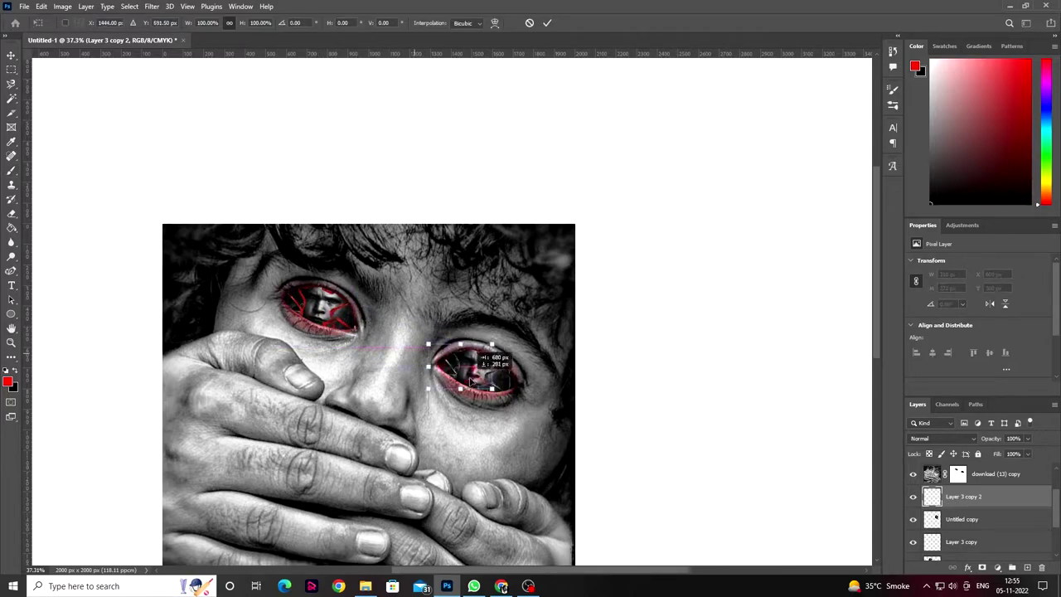
pyautogui.scroll(3, 483, 384)
pyautogui.scroll(2, 485, 385)
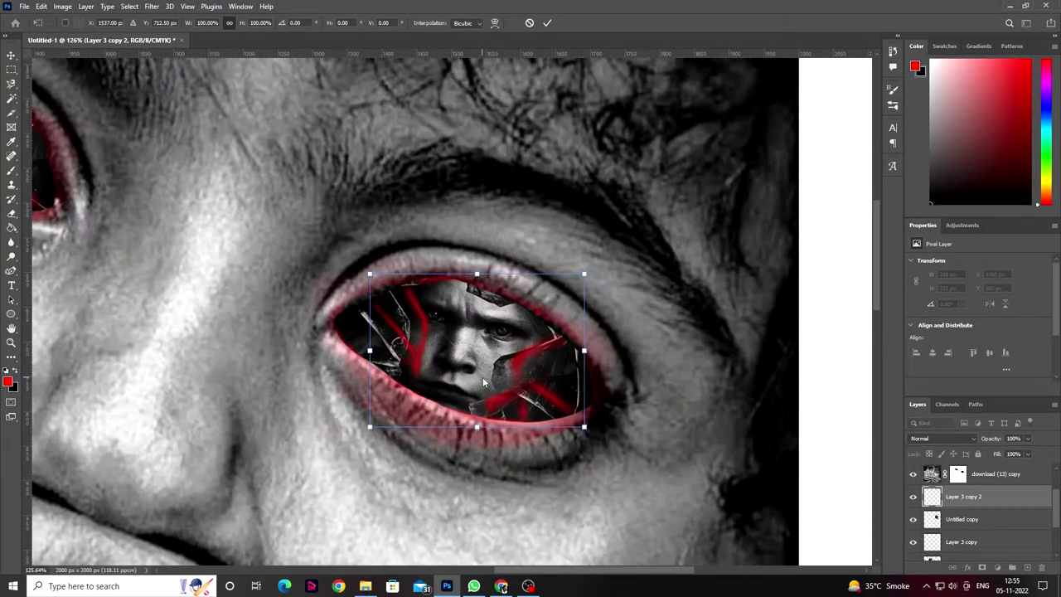
pyautogui.moveTo(519, 375); pyautogui.dragTo(494, 381)
pyautogui.scroll(2, 493, 380)
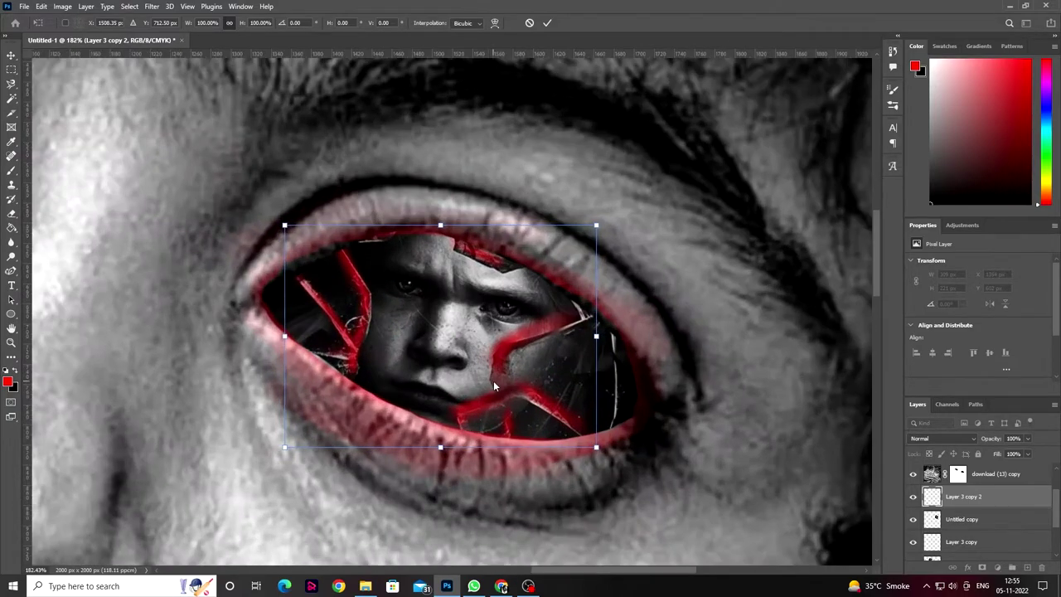
pyautogui.moveTo(630, 378); pyautogui.dragTo(644, 410)
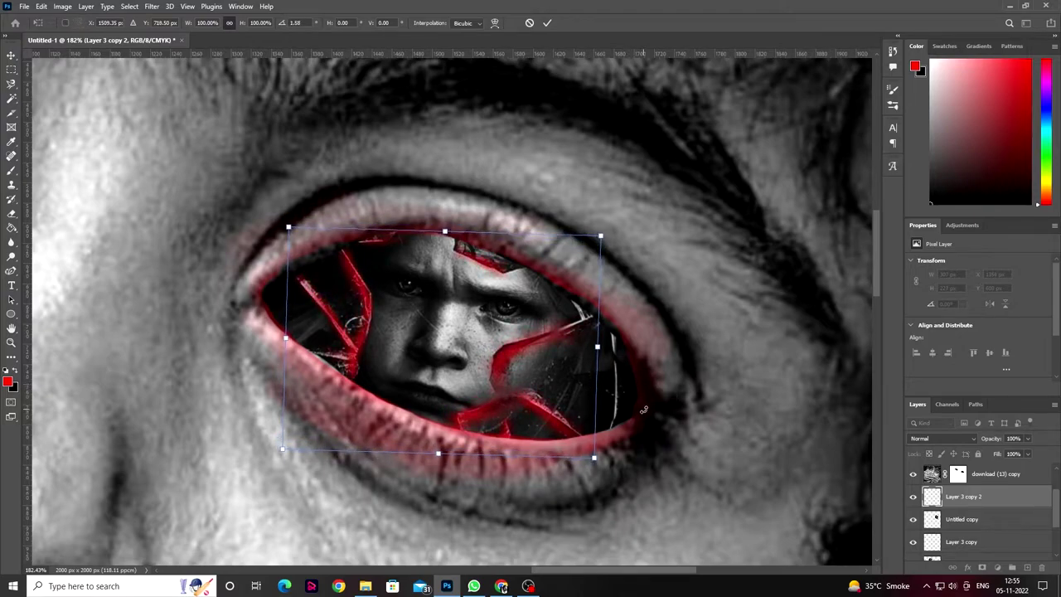
pyautogui.click(548, 23)
pyautogui.press('b')
pyautogui.scroll(-5, 583, 343)
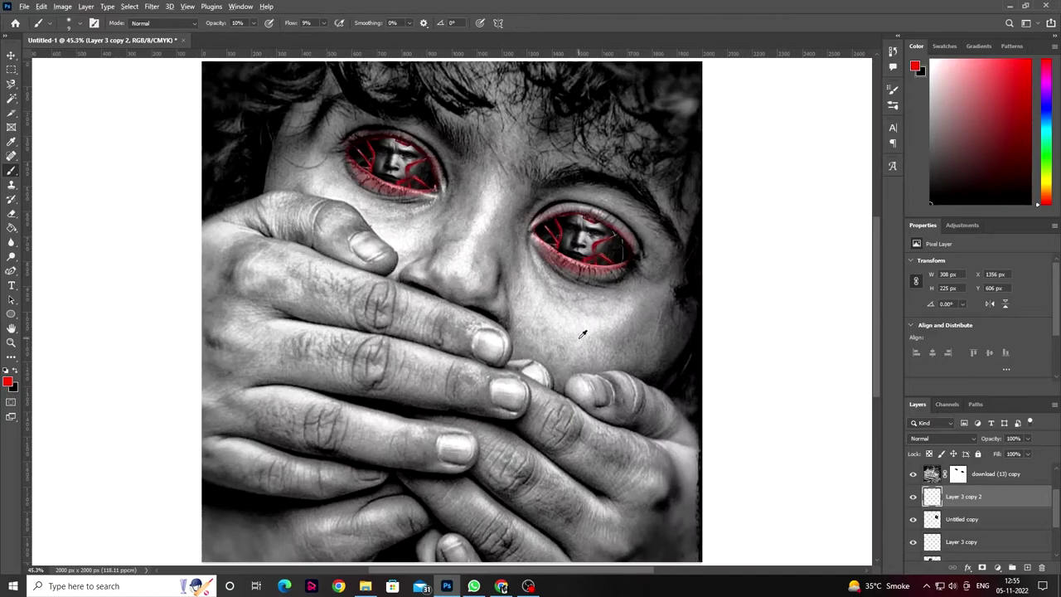
pyautogui.scroll(-2, 581, 332)
pyautogui.scroll(-1, 581, 331)
pyautogui.scroll(-1, 626, 438)
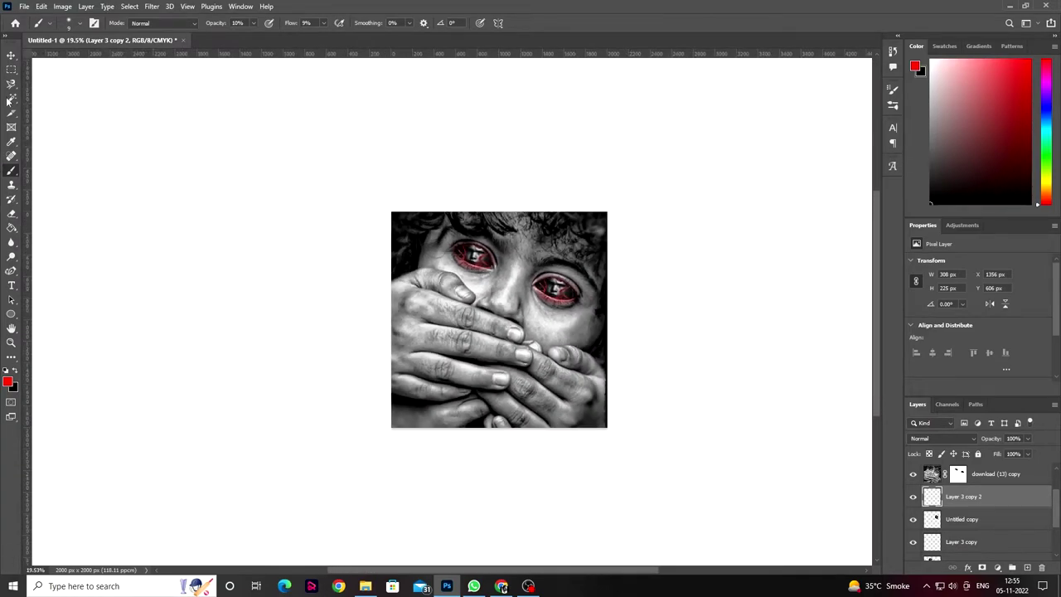
# Step: Add a Curves adjustment above the download (13) copy layer, bending the curve down to darken
pyautogui.click(11, 53)
pyautogui.click(525, 366)
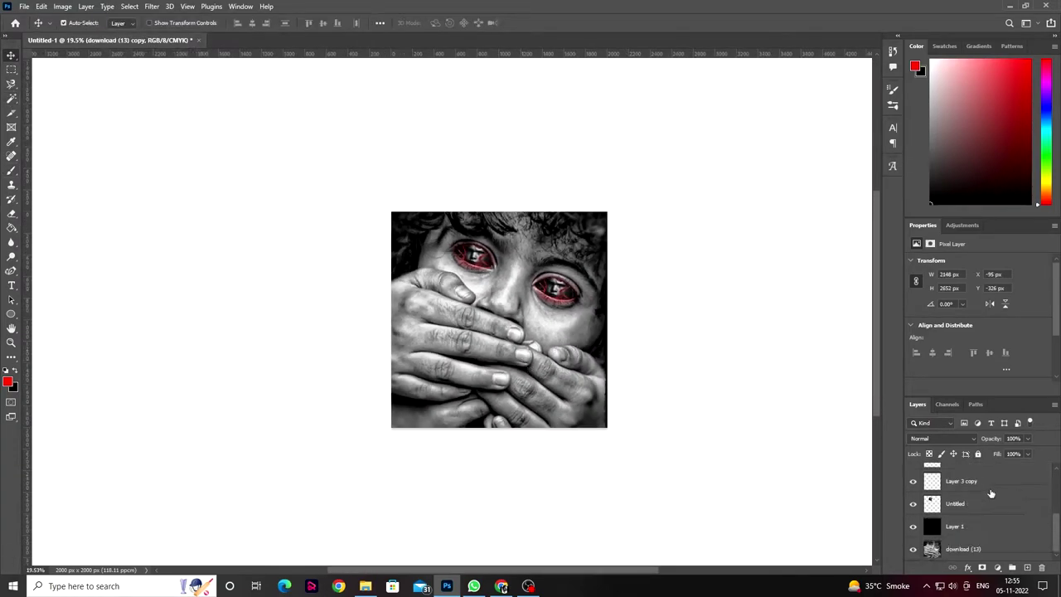
pyautogui.click(963, 224)
pyautogui.click(945, 249)
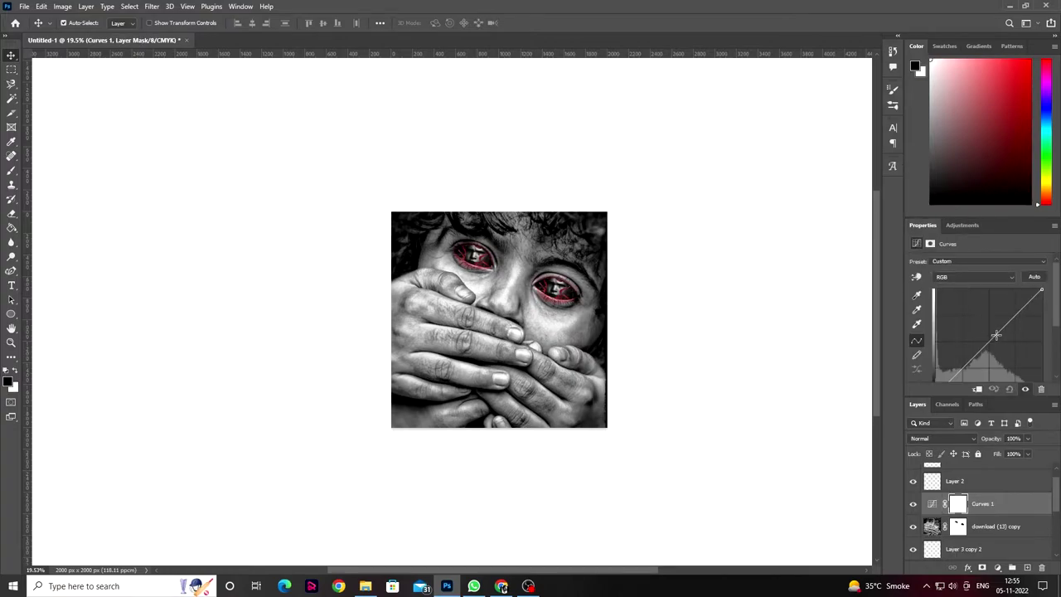
pyautogui.moveTo(999, 327); pyautogui.dragTo(1011, 336)
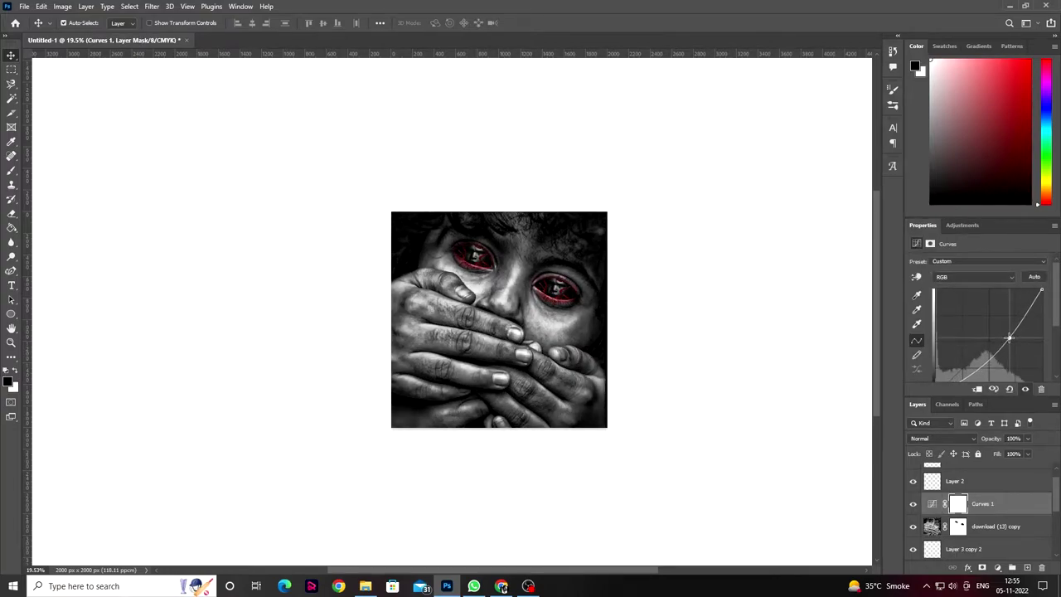
# Step: Deselect the layers and fit the whole image on screen to review the result
pyautogui.click(652, 324)
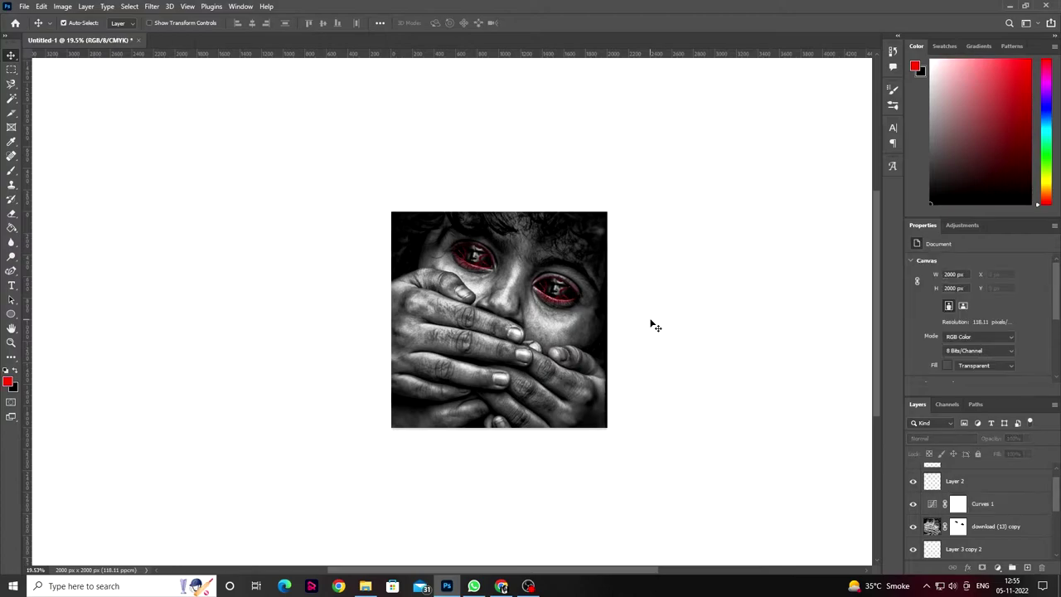
pyautogui.hotkey('ctrl', '0')
pyautogui.scroll(1, 974, 519)
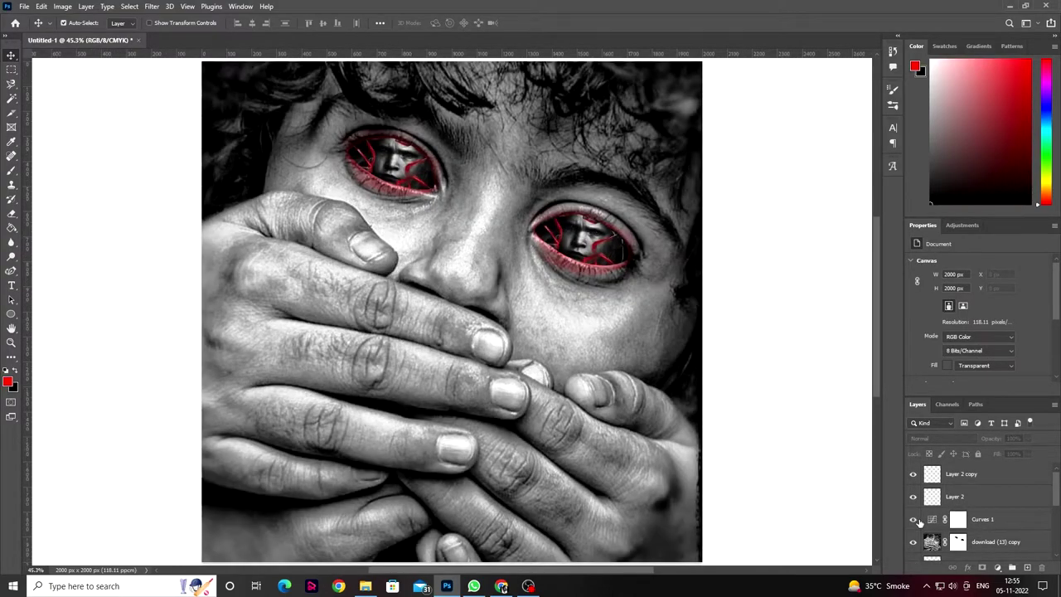
pyautogui.scroll(-1, 486, 340)
pyautogui.scroll(-3, 487, 340)
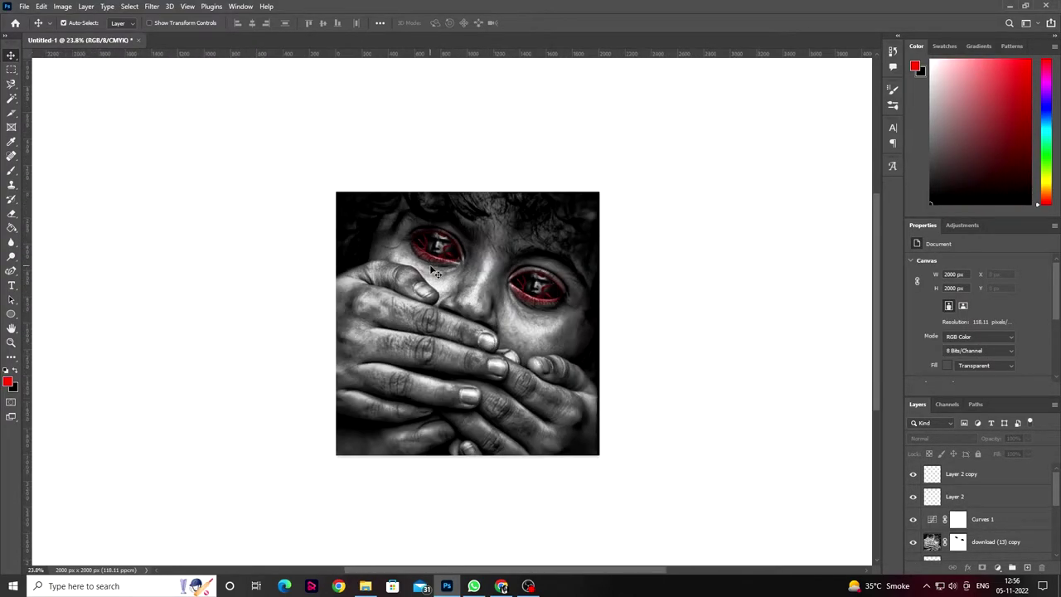
pyautogui.scroll(2, 433, 272)
pyautogui.scroll(3, 435, 267)
# Step: Select Layer 2 with the Brush tool and load the eye-opening selection
pyautogui.scroll(3, 442, 257)
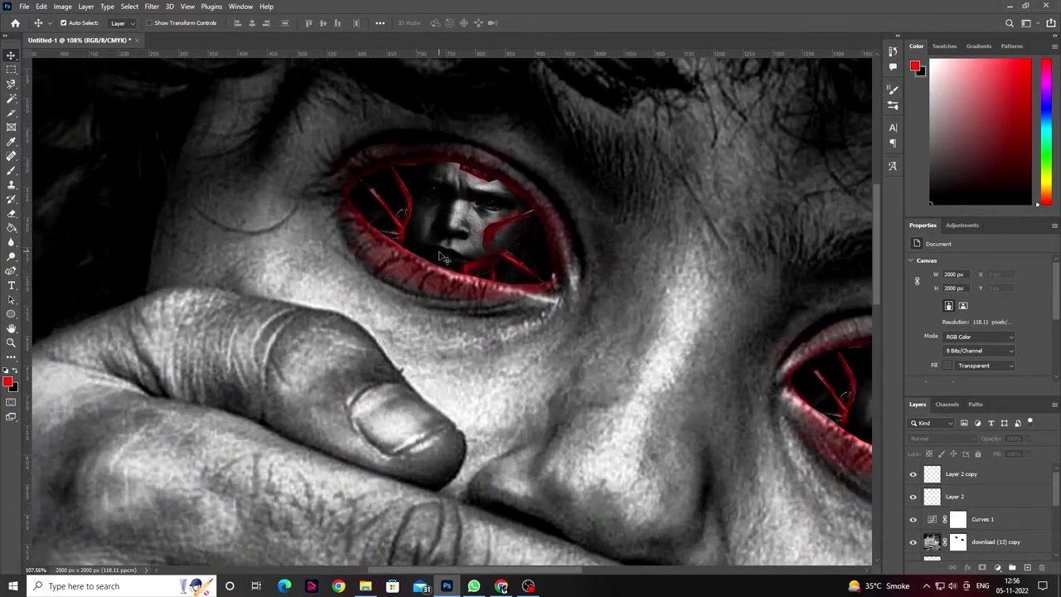
pyautogui.click(923, 499)
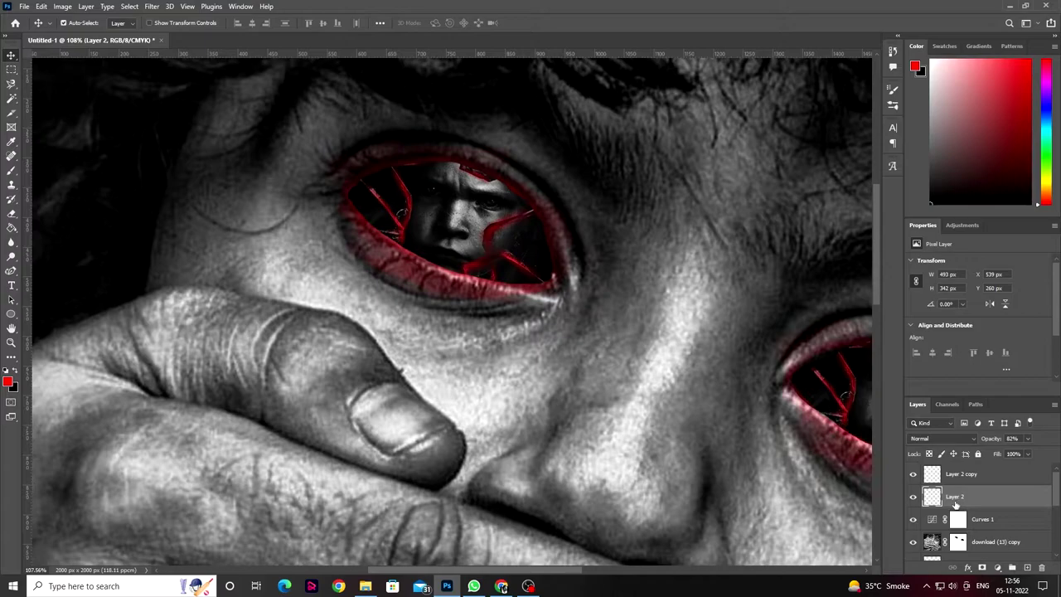
pyautogui.click(11, 170)
pyautogui.press('x')
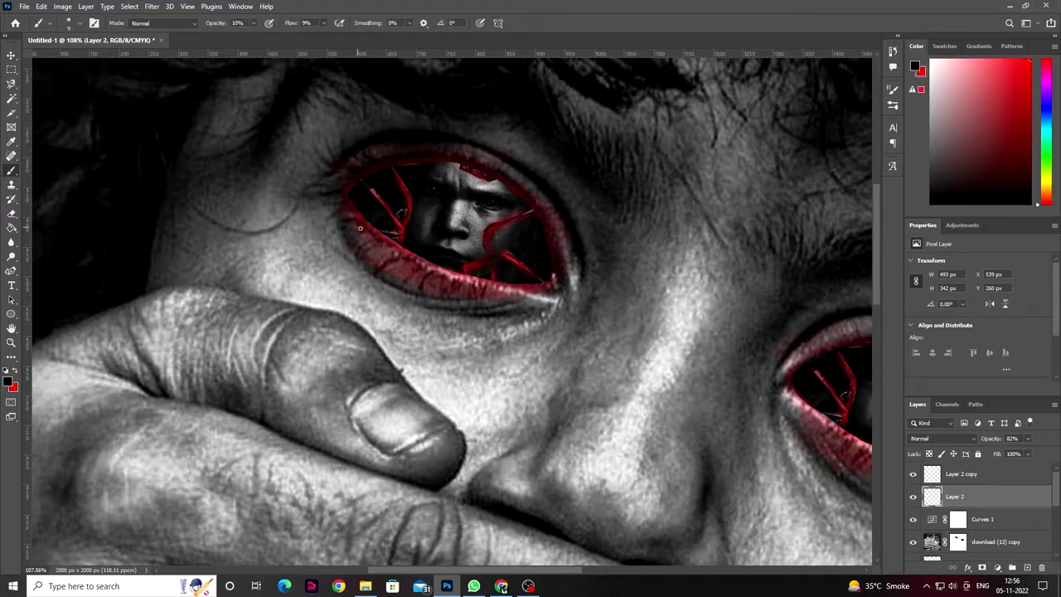
pyautogui.scroll(5, 355, 223)
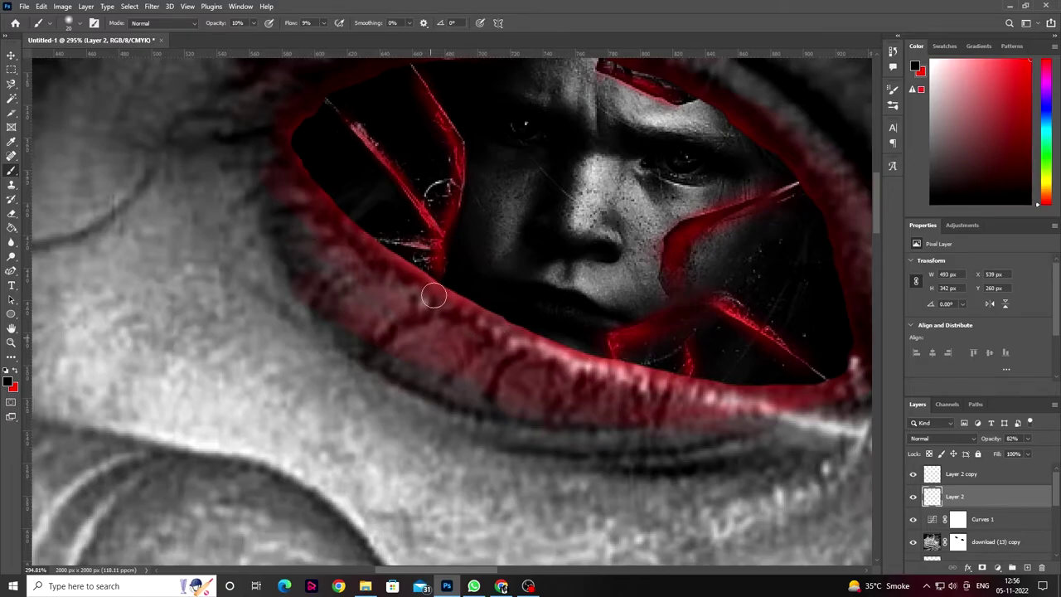
pyautogui.scroll(5, 657, 375)
pyautogui.scroll(-6, 640, 356)
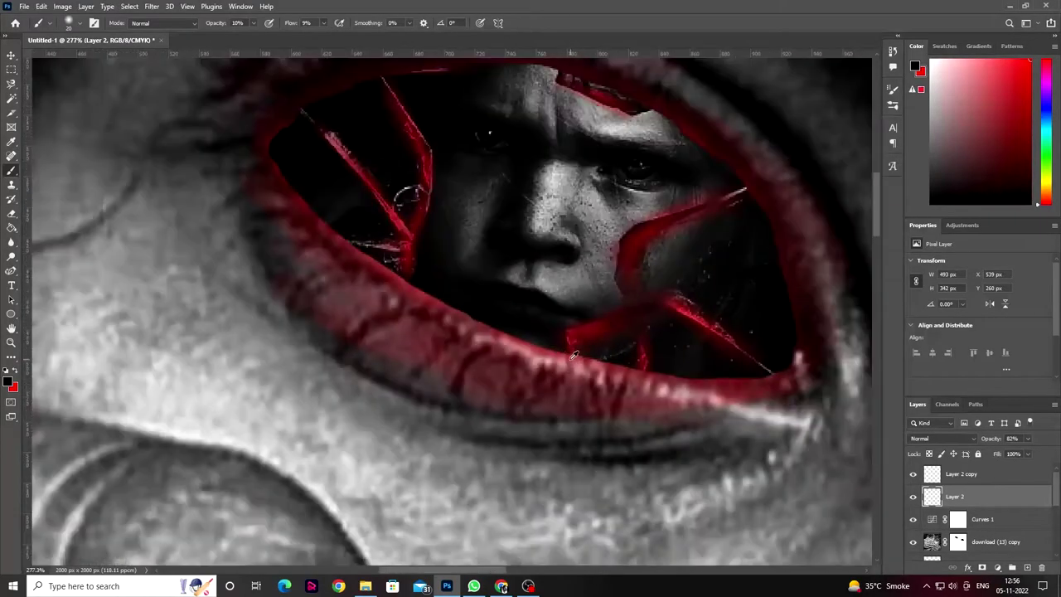
pyautogui.hotkey('ctrl', 'h')
pyautogui.scroll(4, 290, 184)
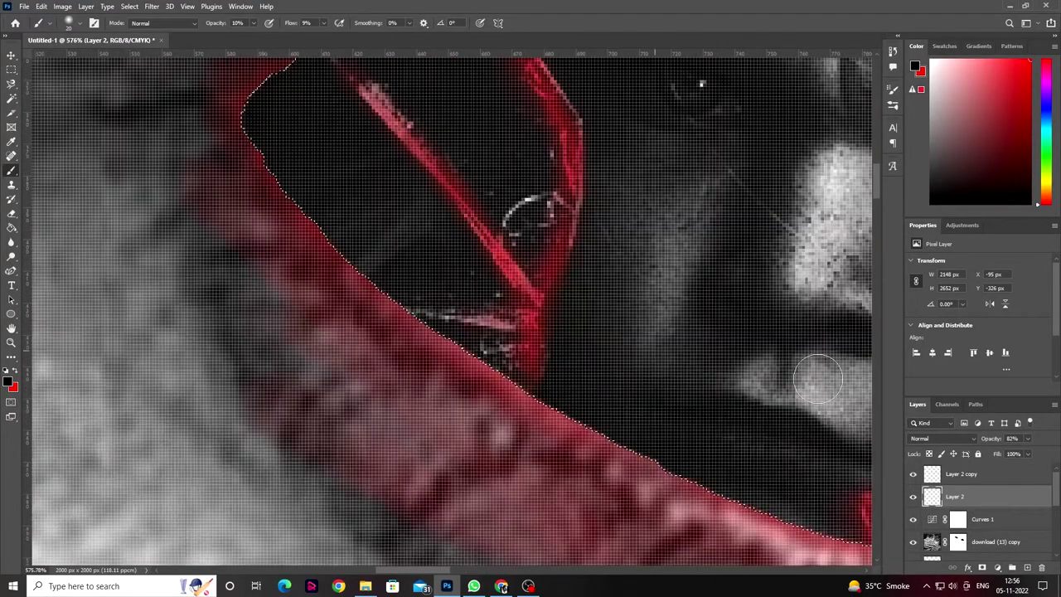
# Step: Set brush opacity to 33%, flow to 19%, and black (000000) as the painting colour
pyautogui.click(248, 23)
pyautogui.moveTo(247, 36); pyautogui.dragTo(251, 36)
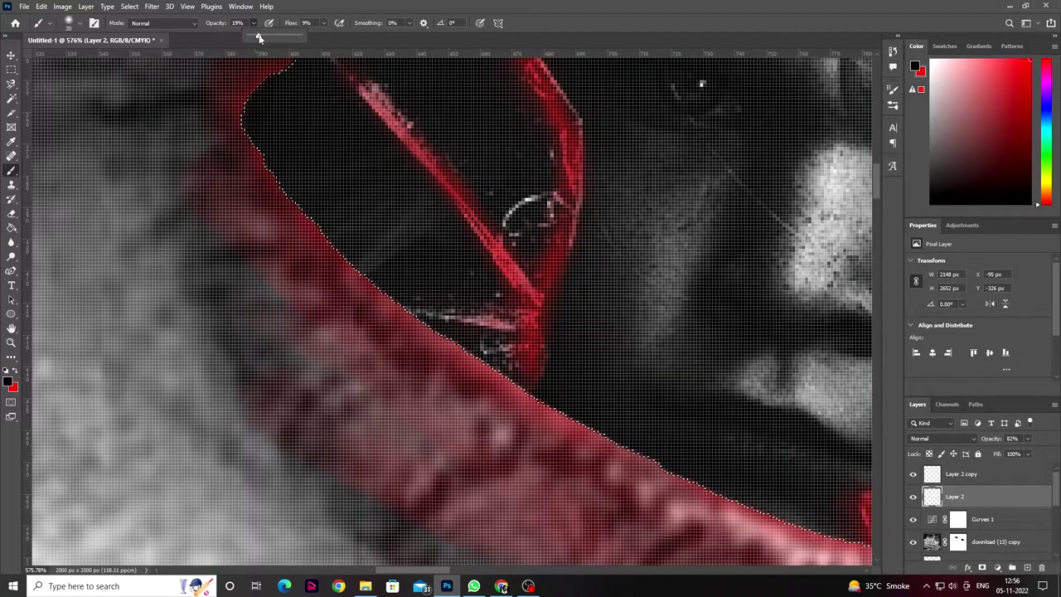
pyautogui.click(323, 22)
pyautogui.moveTo(320, 36); pyautogui.dragTo(329, 37)
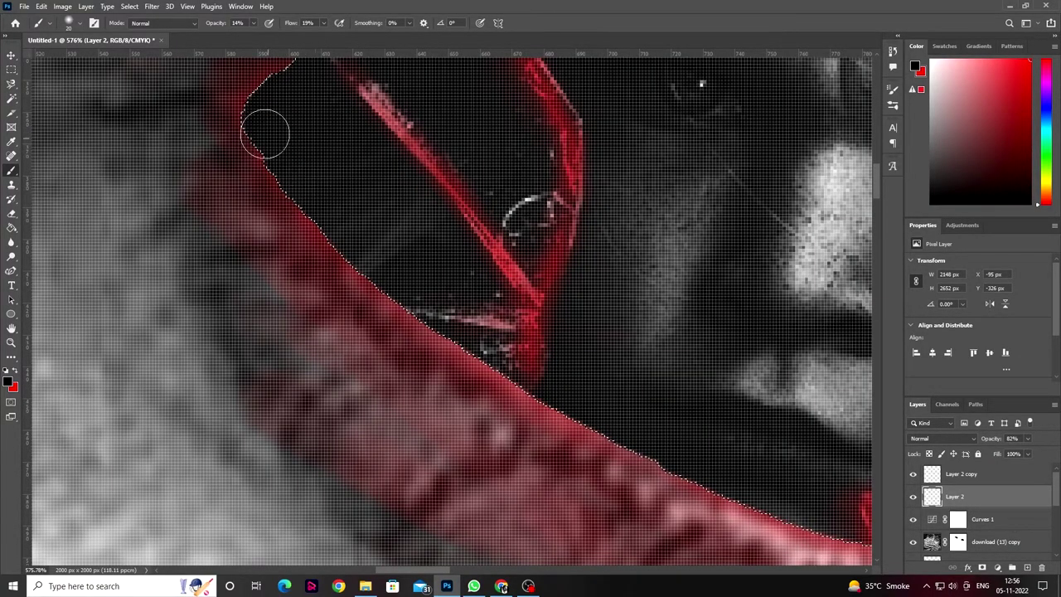
pyautogui.scroll(-2, 374, 264)
pyautogui.press('x')
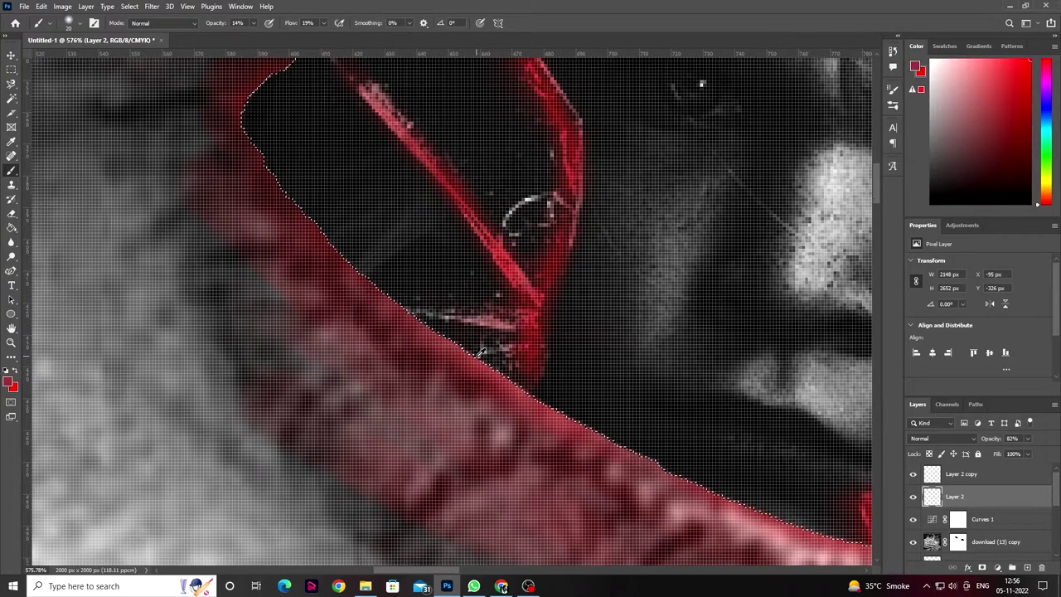
pyautogui.click(249, 22)
pyautogui.moveTo(250, 37); pyautogui.dragTo(266, 37)
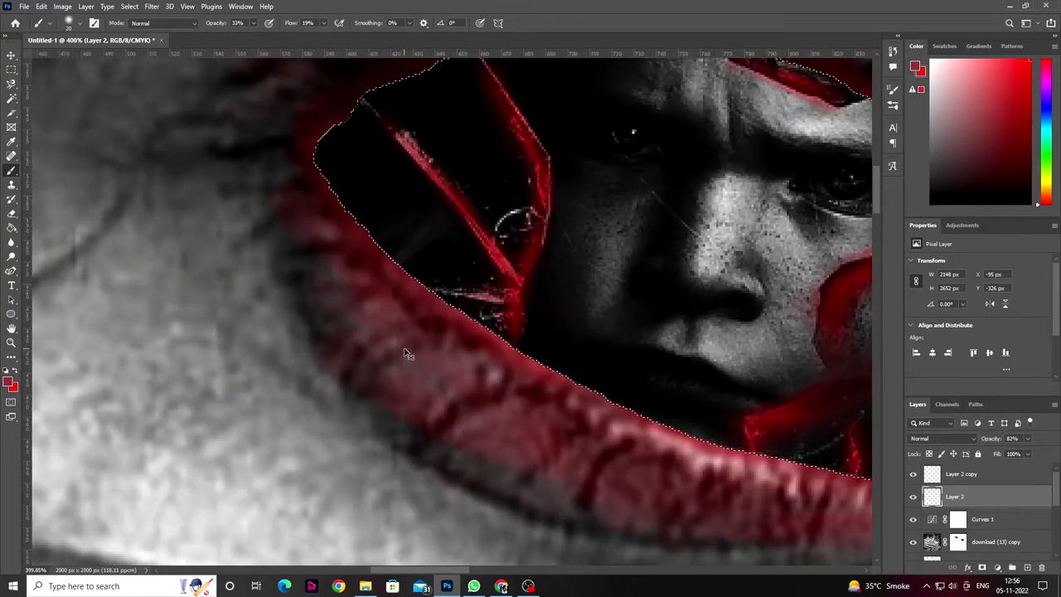
pyautogui.click(8, 382)
pyautogui.write('000000')
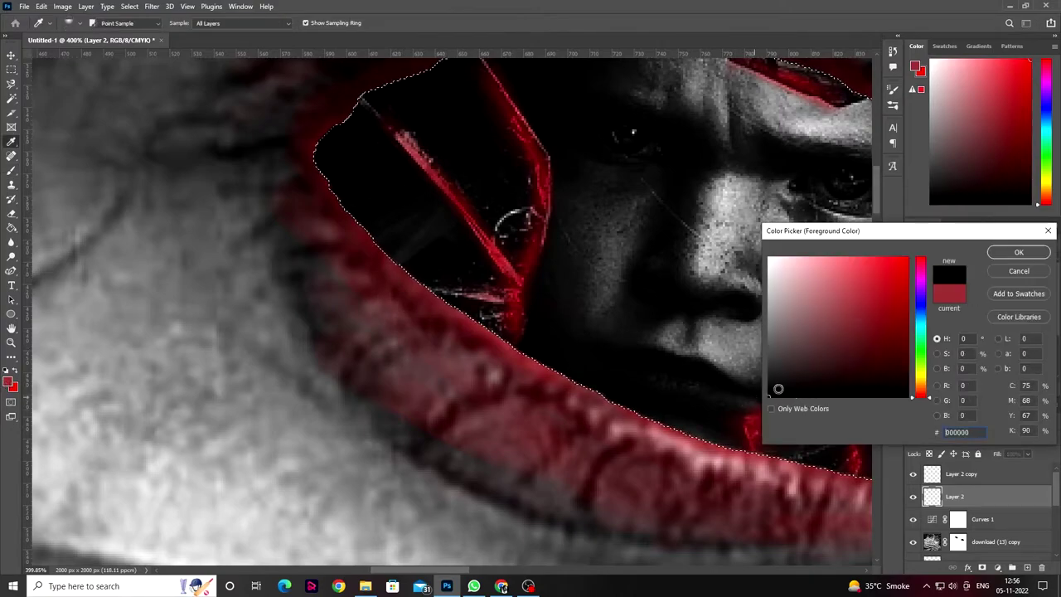
pyautogui.press('Return')
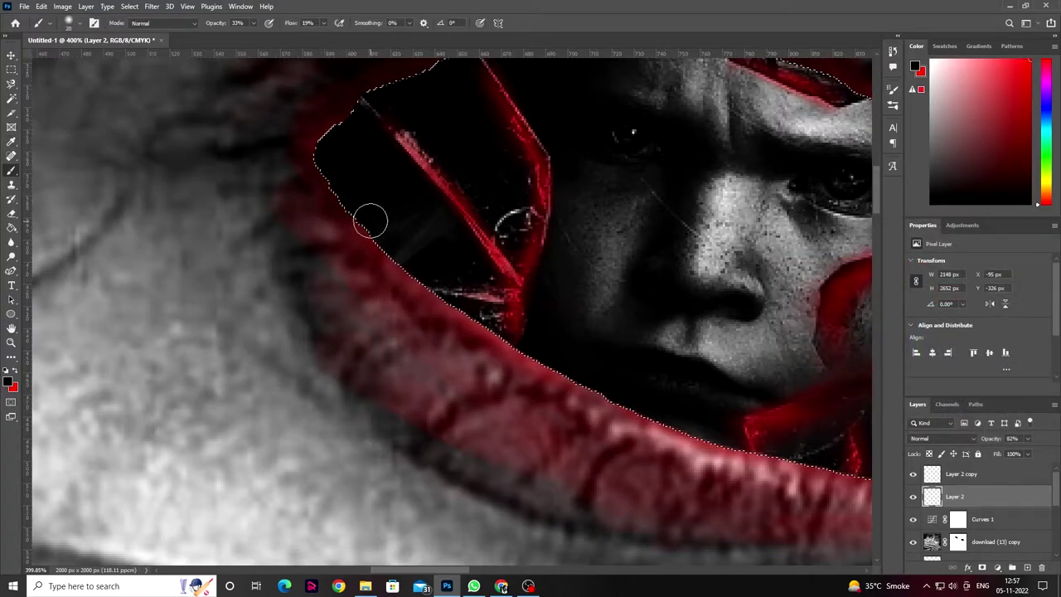
# Step: Paint black along the eye's left and lower edges, panning around the opening
pyautogui.moveTo(371, 220)
pyautogui.mouseDown()
pyautogui.moveTo(490, 320)
pyautogui.moveTo(411, 243)
pyautogui.mouseUp()
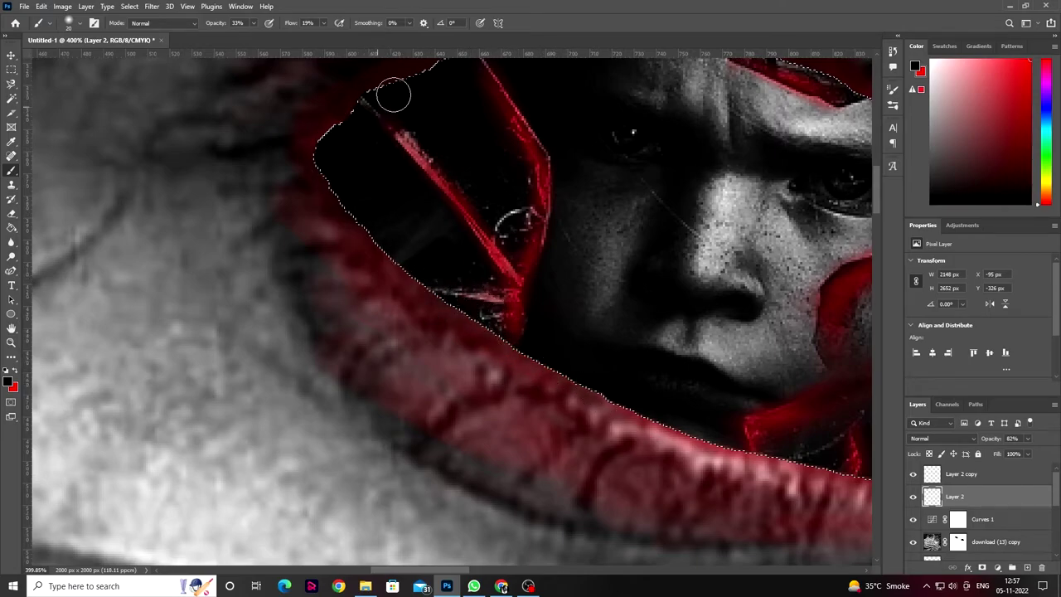
pyautogui.moveTo(515, 341); pyautogui.dragTo(303, 284)
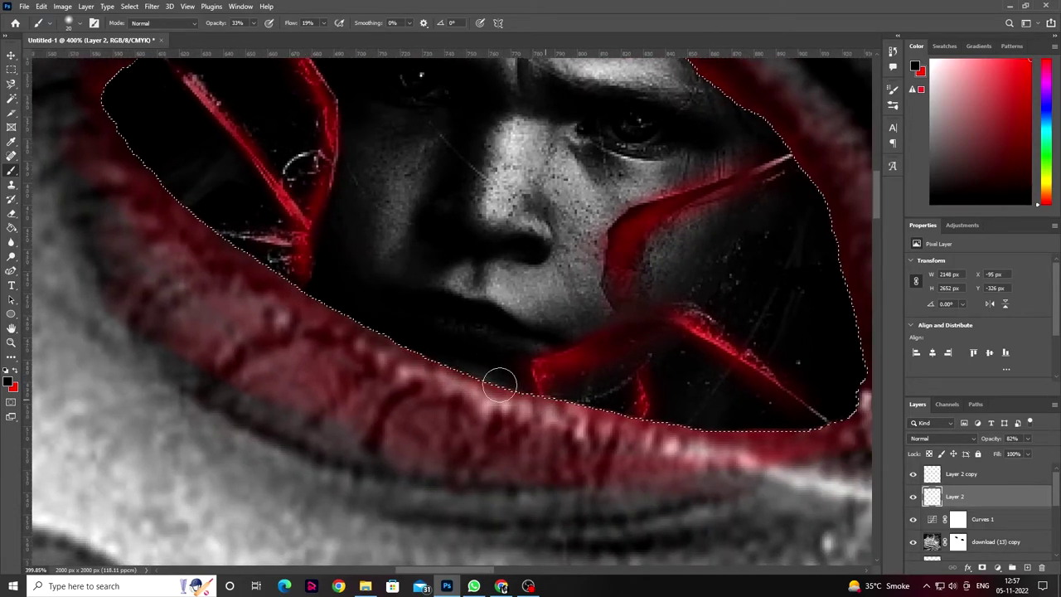
pyautogui.moveTo(500, 384); pyautogui.dragTo(763, 425)
pyautogui.moveTo(566, 390); pyautogui.dragTo(372, 383)
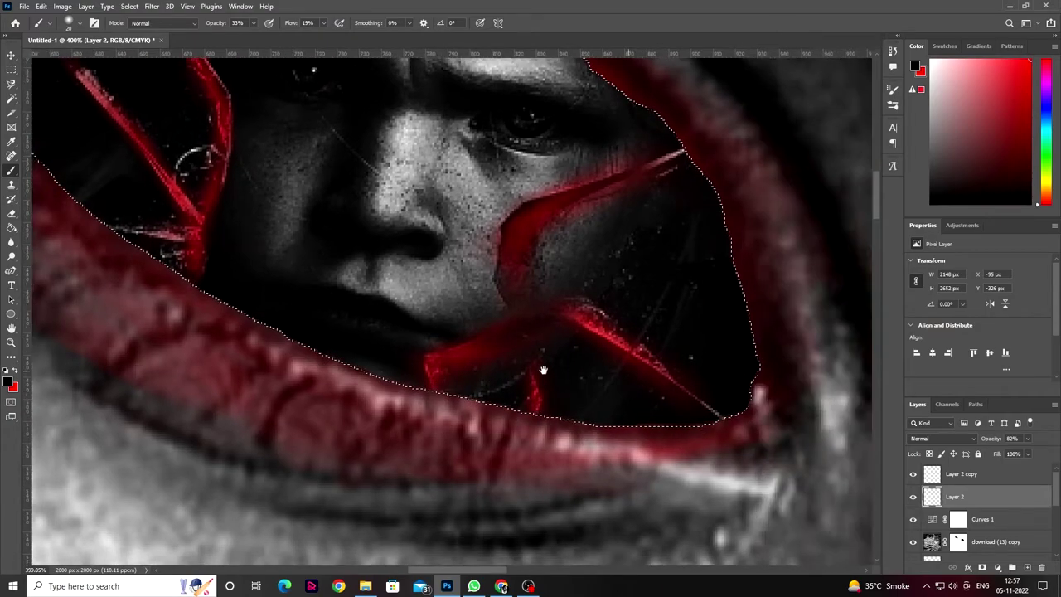
pyautogui.moveTo(626, 290); pyautogui.dragTo(638, 405)
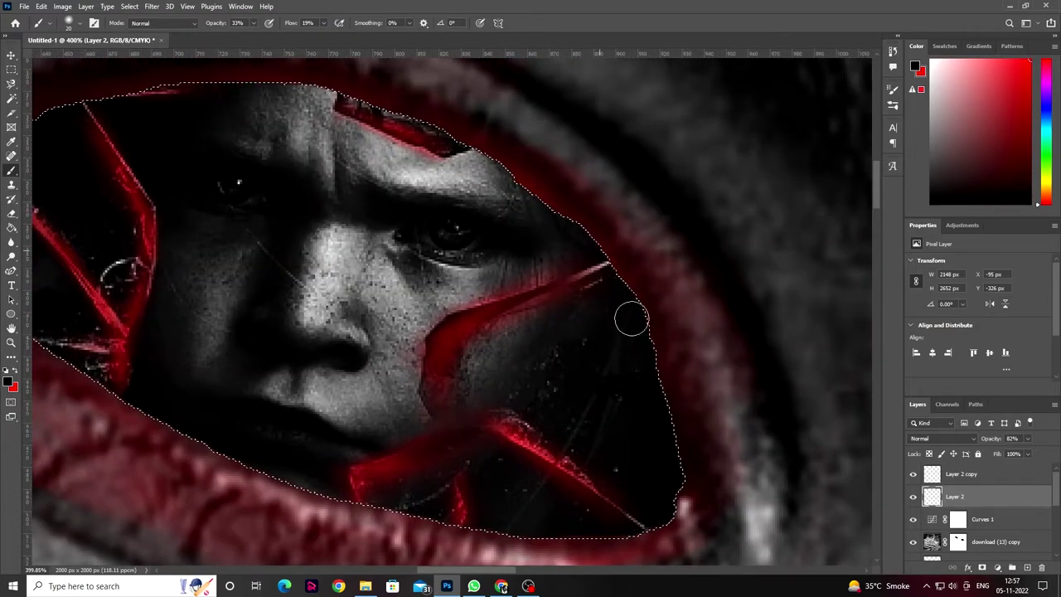
pyautogui.moveTo(538, 239); pyautogui.dragTo(630, 296)
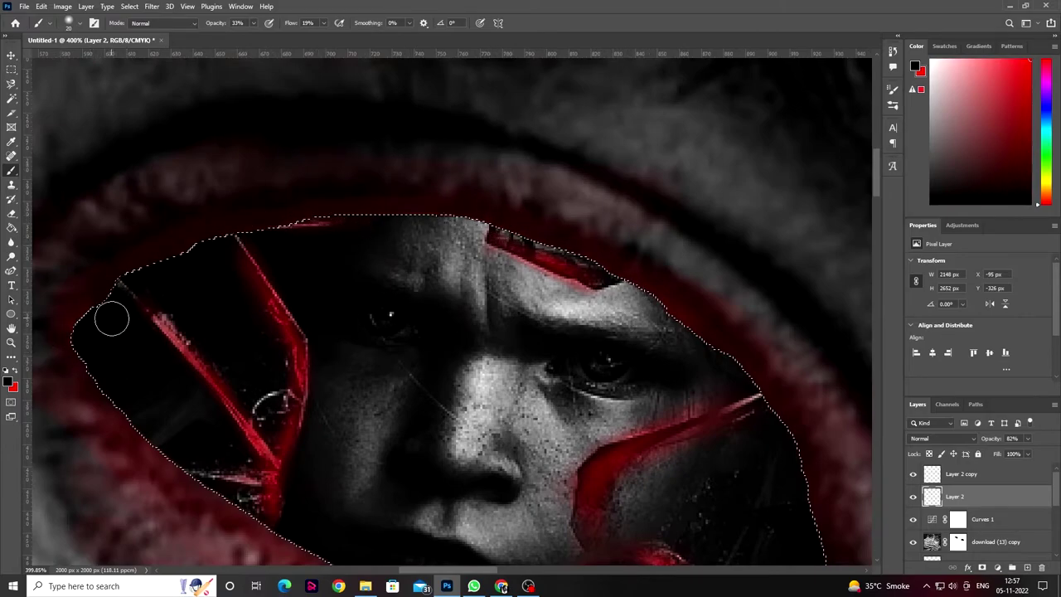
pyautogui.scroll(-3, 112, 319)
pyautogui.scroll(-2, 166, 373)
pyautogui.scroll(2, 215, 431)
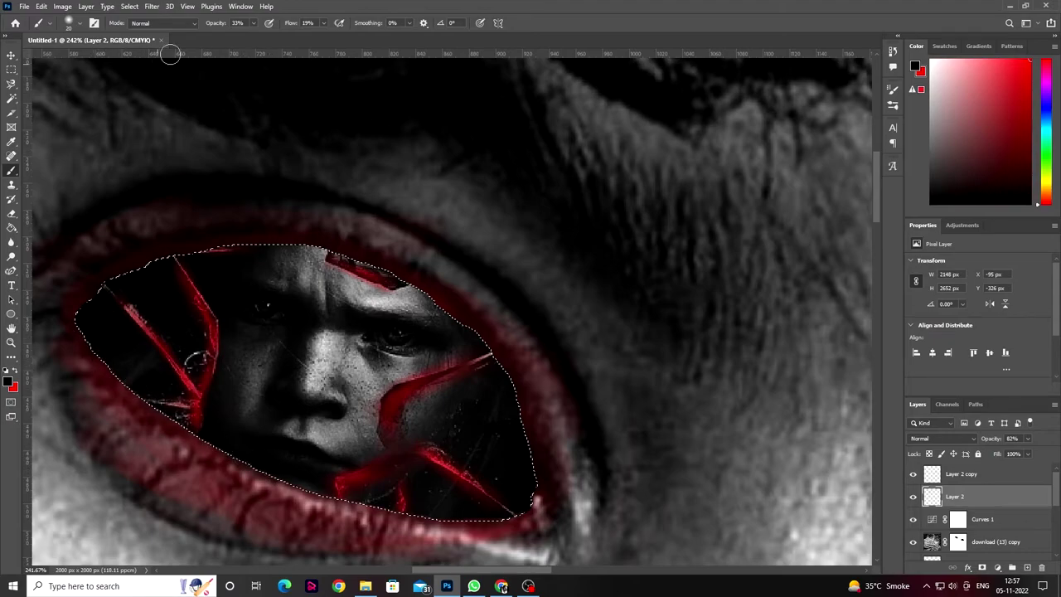
# Step: Raise brush flow to 29% and darken the inside of the eye's left edge
pyautogui.click(323, 22)
pyautogui.moveTo(325, 37); pyautogui.dragTo(330, 37)
pyautogui.scroll(2, 91, 349)
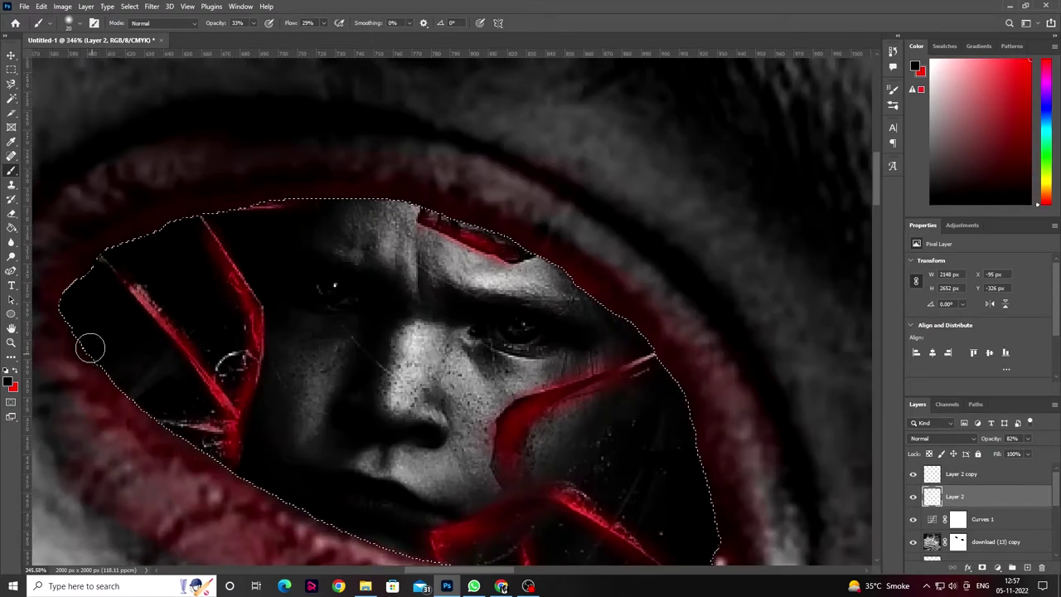
pyautogui.moveTo(90, 348); pyautogui.dragTo(142, 403)
pyautogui.moveTo(267, 496)
pyautogui.mouseDown()
pyautogui.moveTo(331, 516)
pyautogui.moveTo(258, 445)
pyautogui.moveTo(417, 500)
pyautogui.moveTo(495, 506)
pyautogui.mouseUp()
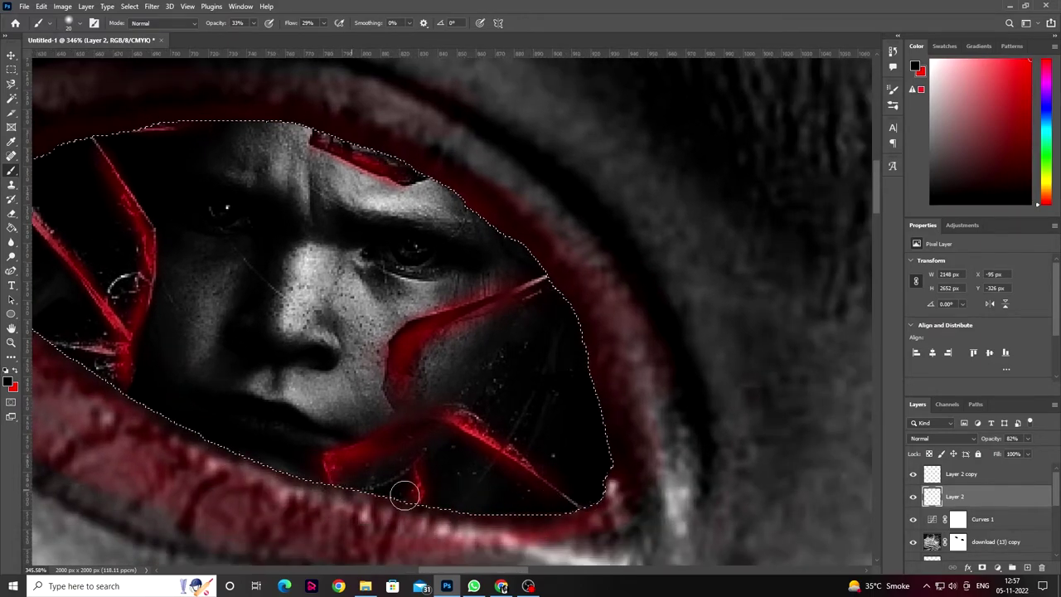
pyautogui.moveTo(283, 471); pyautogui.dragTo(490, 537)
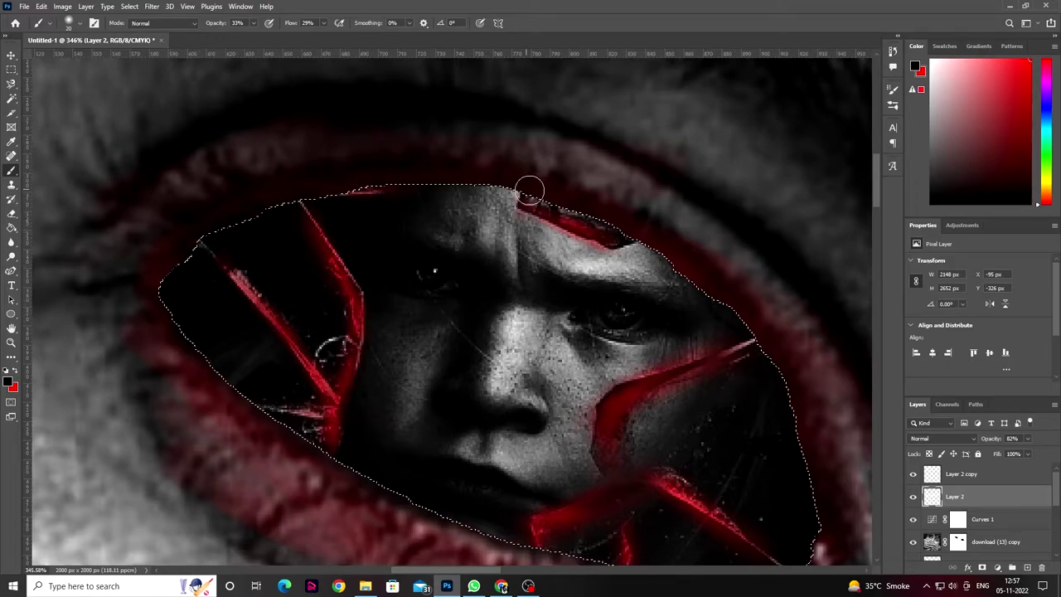
pyautogui.moveTo(529, 191); pyautogui.dragTo(347, 170)
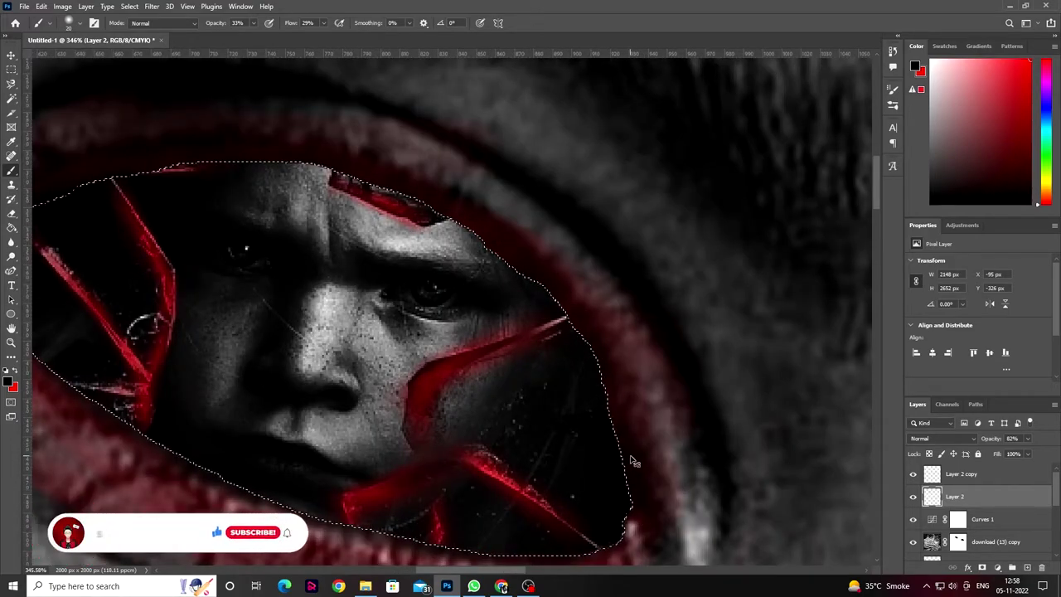
pyautogui.scroll(-3, 636, 462)
pyautogui.scroll(-2, 539, 458)
pyautogui.scroll(-1, 539, 458)
pyautogui.scroll(-1, 445, 402)
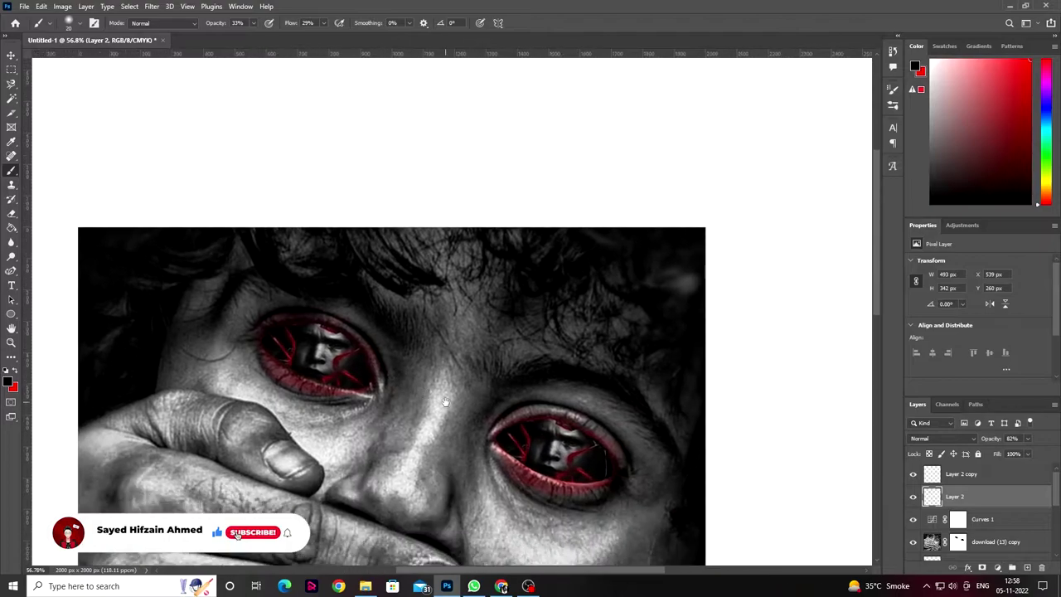
# Step: Load the eye mask as a selection, make Layer 2 copy active, then deselect
pyautogui.click(995, 542)
pyautogui.keyDown('alt'); pyautogui.click(959, 541); pyautogui.keyUp('alt')
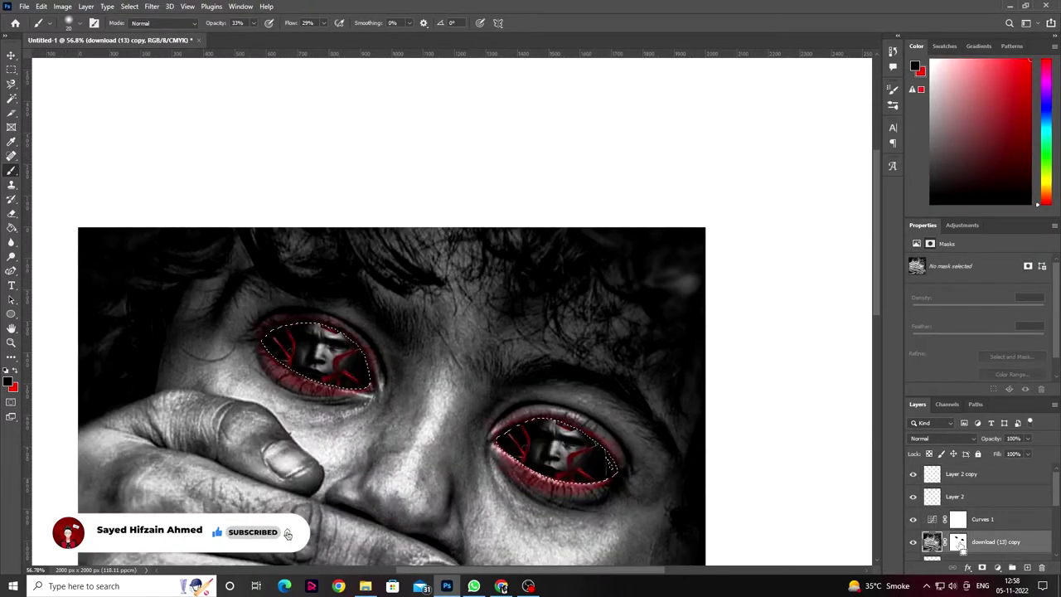
pyautogui.keyDown('ctrl'); pyautogui.click(958, 542); pyautogui.keyUp('ctrl')
pyautogui.click(962, 474)
pyautogui.scroll(1, 248, 348)
pyautogui.scroll(2, 248, 348)
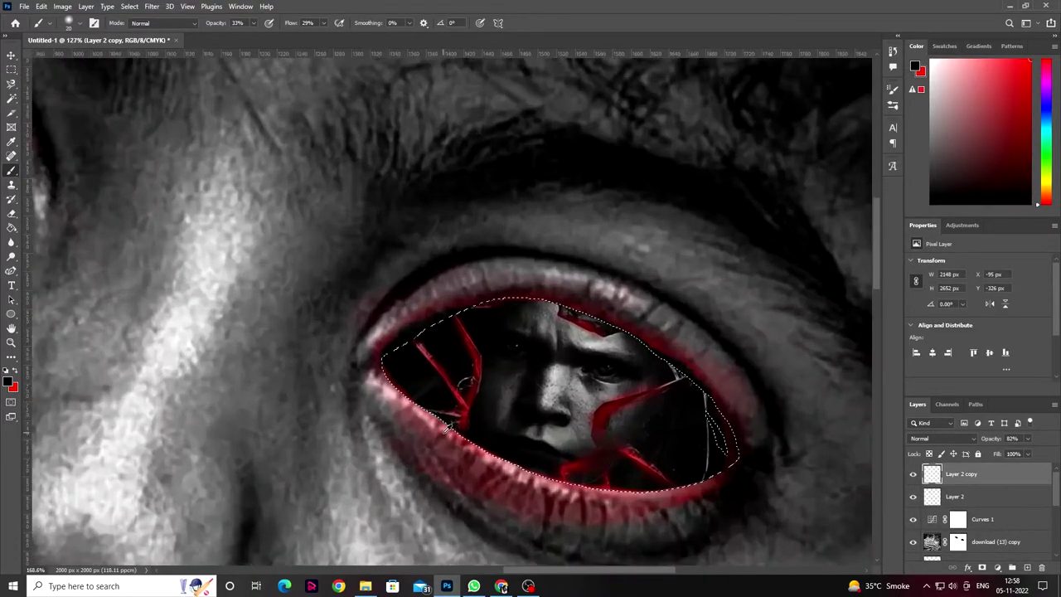
pyautogui.scroll(2, 248, 348)
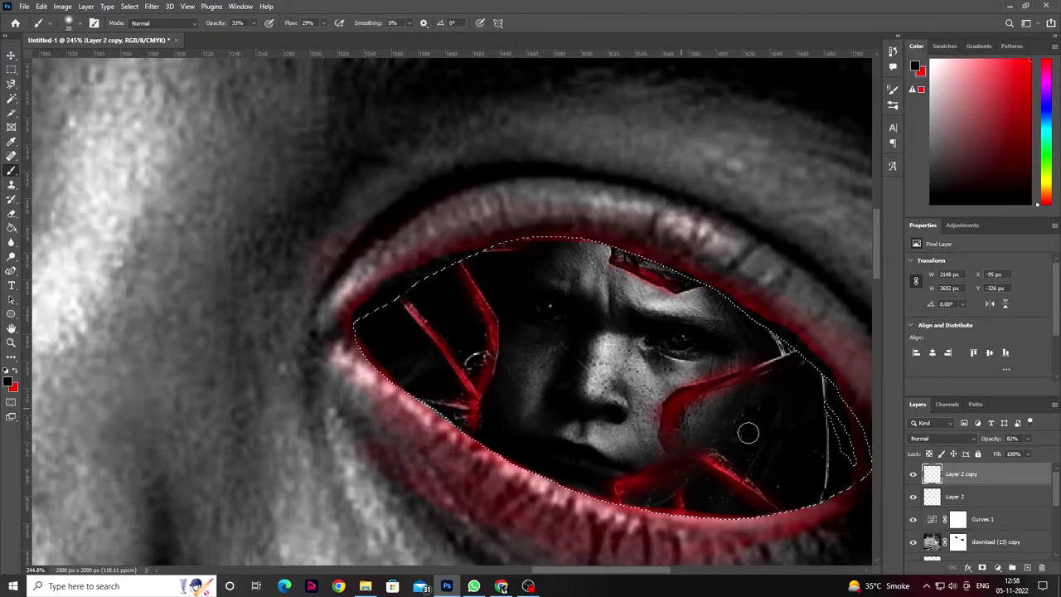
pyautogui.scroll(1, 419, 298)
pyautogui.hotkey('ctrl', 'd')
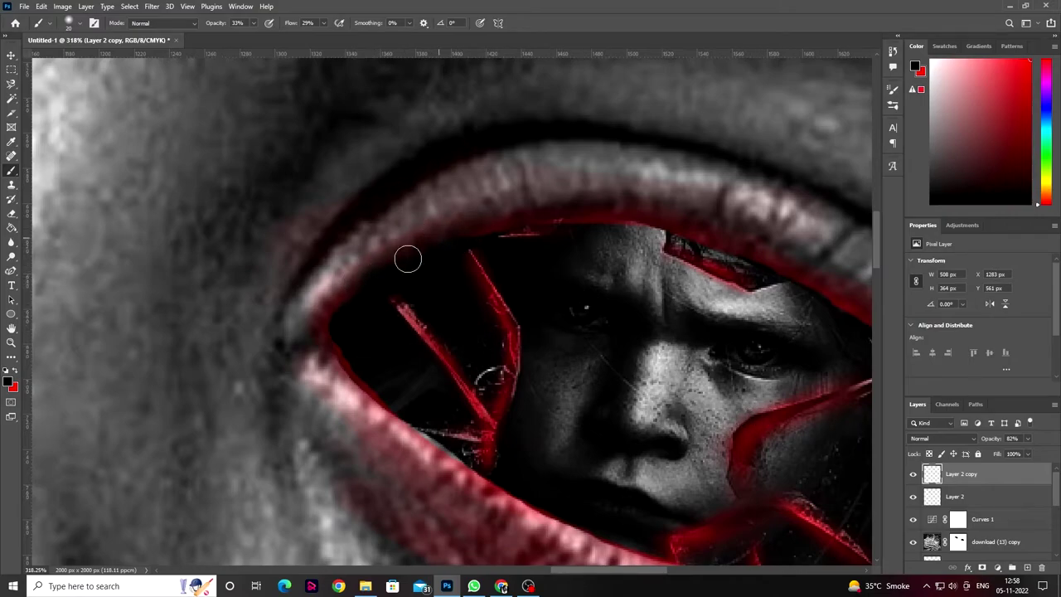
# Step: Paint black and bright red strokes along the eyelid rims, lowering brush Flow to 14%
pyautogui.moveTo(382, 401)
pyautogui.mouseDown()
pyautogui.moveTo(400, 407)
pyautogui.moveTo(372, 381)
pyautogui.moveTo(407, 427)
pyautogui.moveTo(469, 473)
pyautogui.moveTo(213, 320)
pyautogui.moveTo(274, 382)
pyautogui.moveTo(237, 373)
pyautogui.moveTo(383, 429)
pyautogui.moveTo(680, 403)
pyautogui.moveTo(500, 443)
pyautogui.moveTo(548, 451)
pyautogui.moveTo(562, 436)
pyautogui.moveTo(670, 412)
pyautogui.moveTo(381, 429)
pyautogui.moveTo(255, 358)
pyautogui.moveTo(330, 425)
pyautogui.mouseUp()
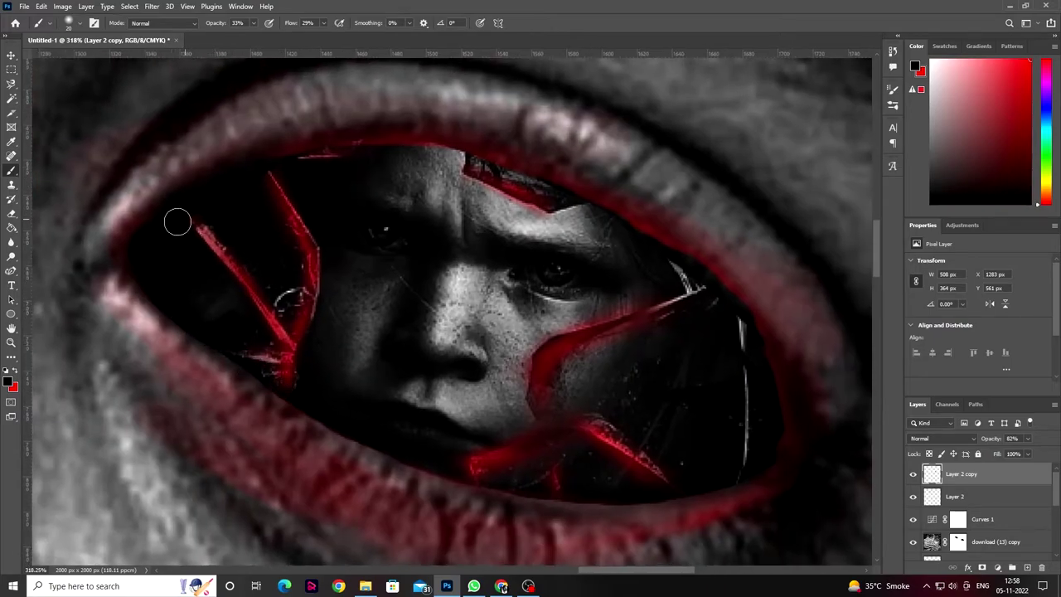
pyautogui.moveTo(313, 146)
pyautogui.mouseDown()
pyautogui.moveTo(473, 138)
pyautogui.moveTo(571, 185)
pyautogui.moveTo(741, 304)
pyautogui.moveTo(795, 429)
pyautogui.mouseUp()
pyautogui.press('x')
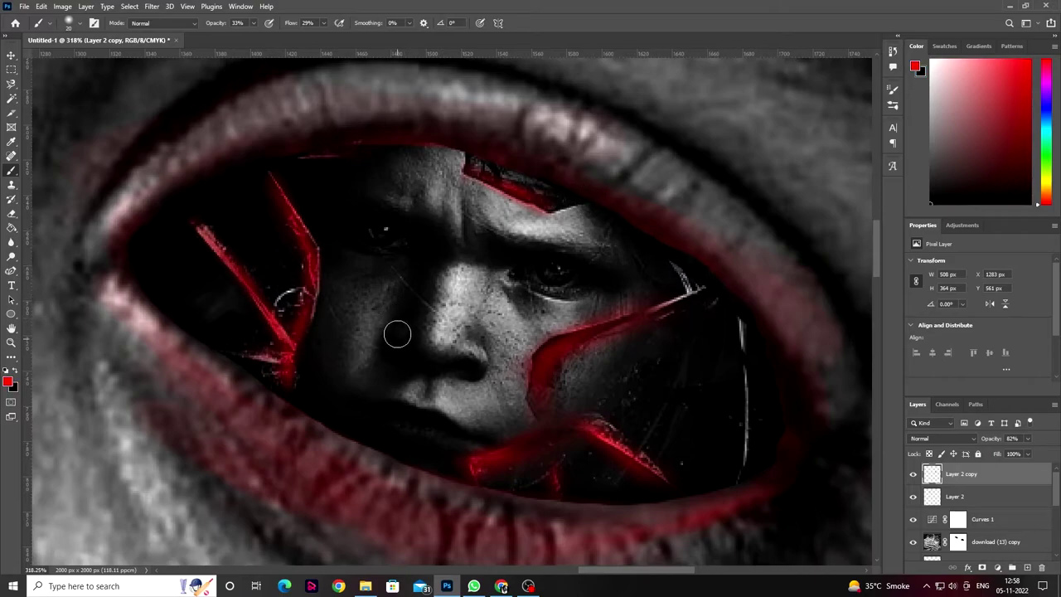
pyautogui.moveTo(123, 289); pyautogui.dragTo(242, 404)
pyautogui.press('x')
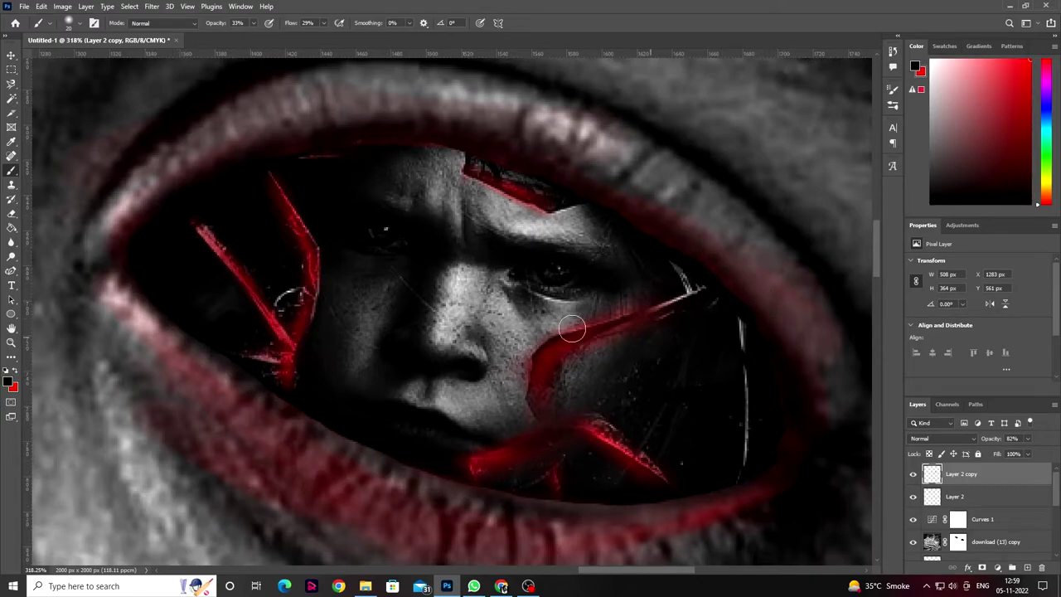
pyautogui.moveTo(323, 23); pyautogui.dragTo(313, 35)
pyautogui.press('x')
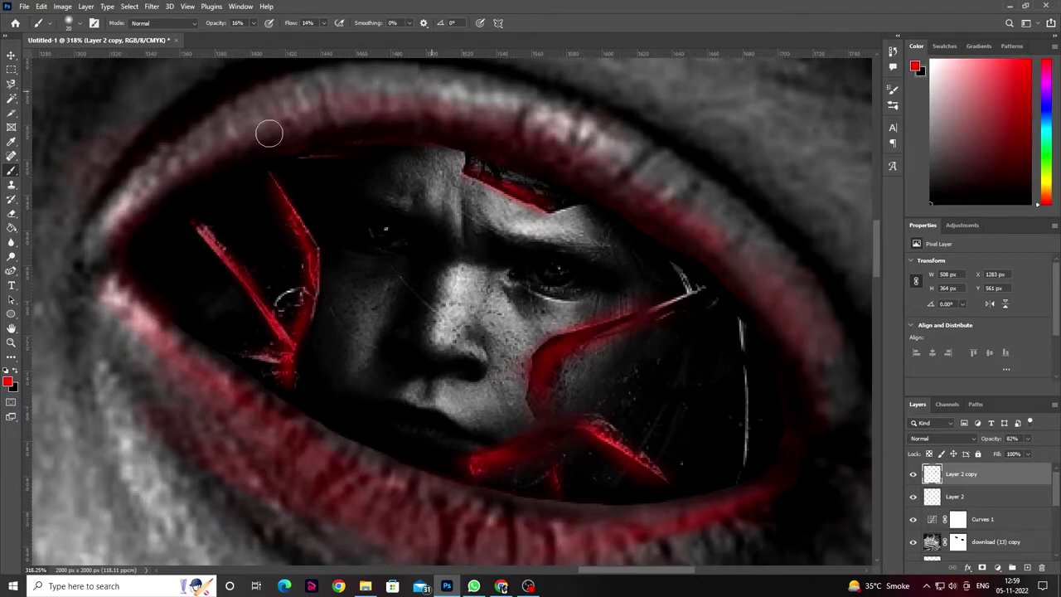
pyautogui.scroll(-10, 131, 210)
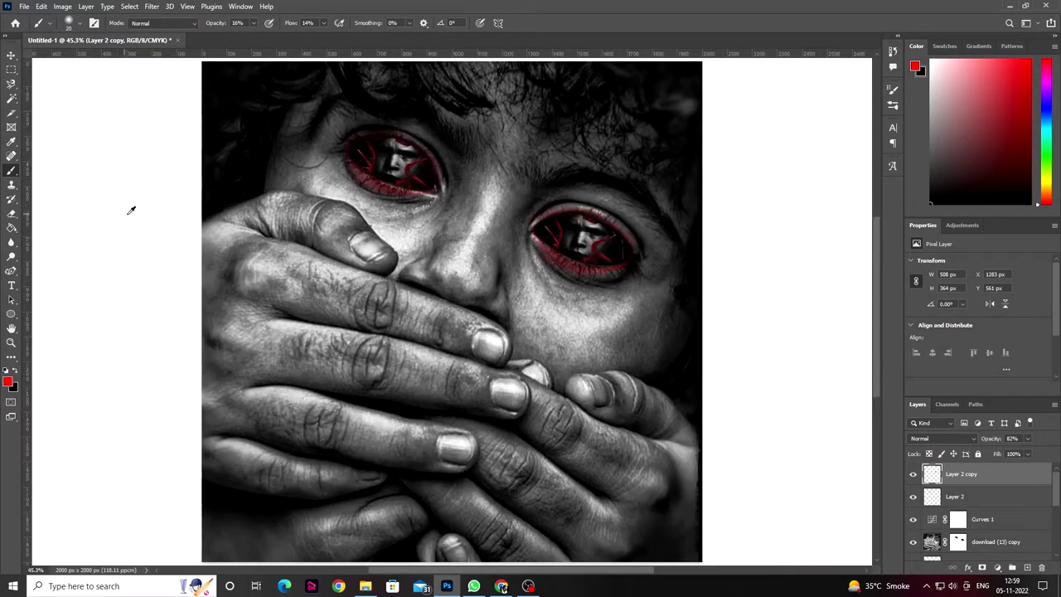
# Step: Merge the lower portrait and shard layers into a single layer
pyautogui.scroll(-2, 131, 210)
pyautogui.press('v')
pyautogui.click(724, 336)
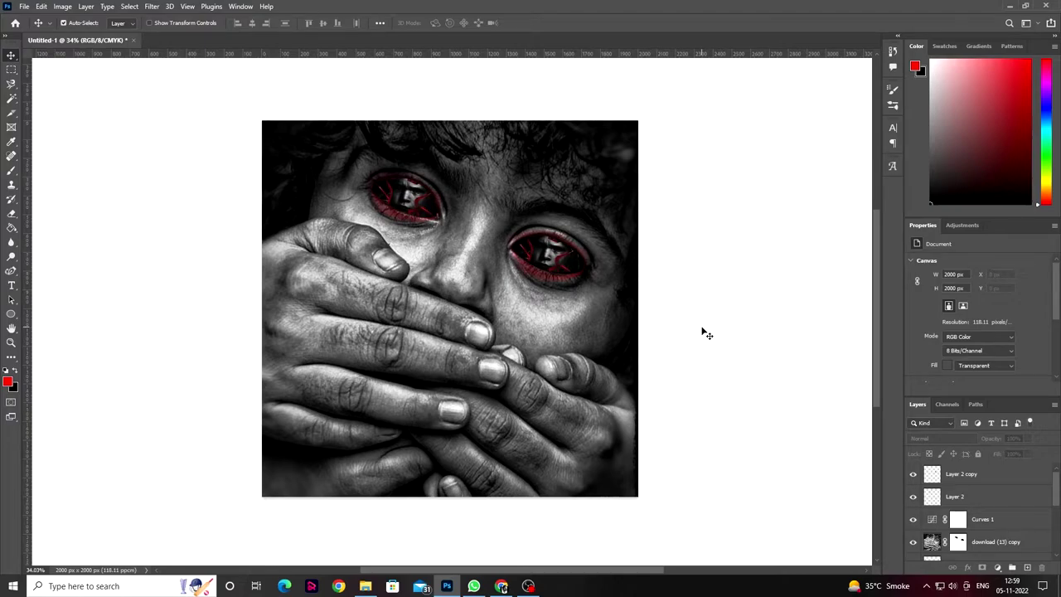
pyautogui.scroll(2, 937, 501)
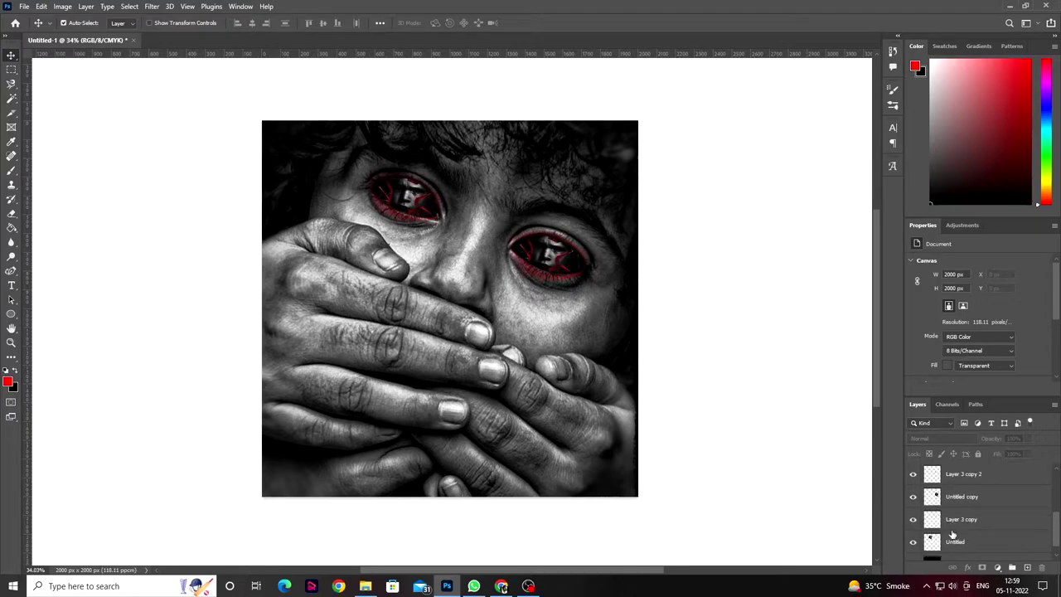
pyautogui.click(954, 520)
pyautogui.scroll(1, 956, 522)
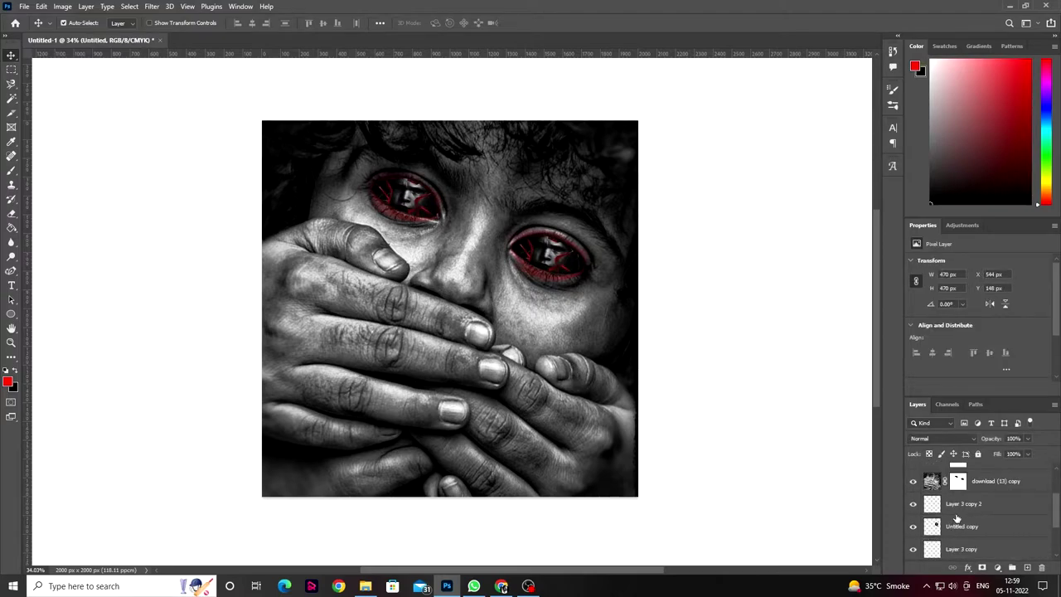
pyautogui.rightClick(962, 504)
pyautogui.click(935, 369)
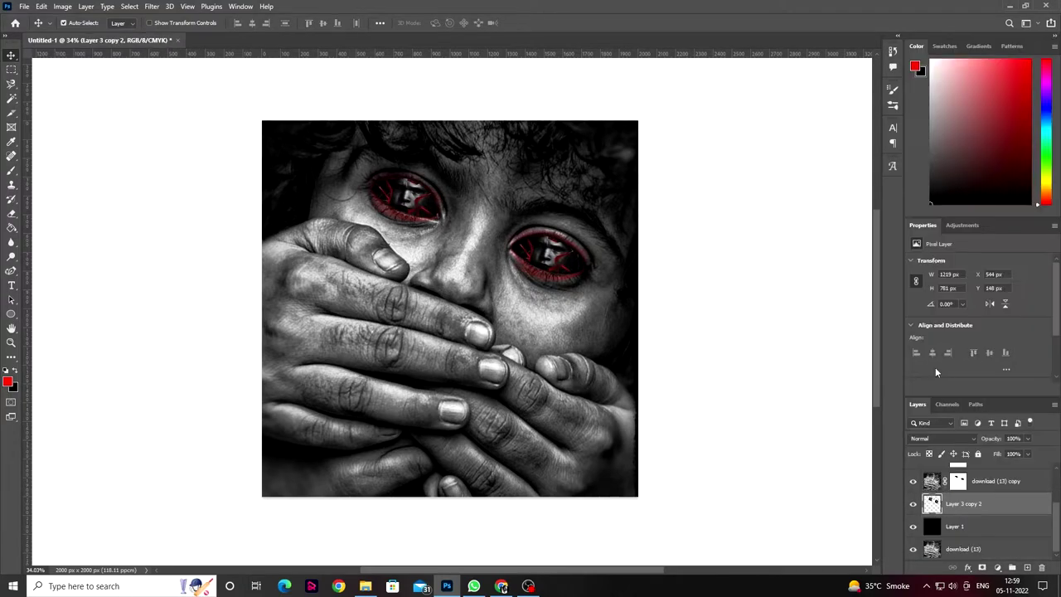
# Step: Try merging Curves 1 down, then undo to keep it as an adjustment layer
pyautogui.click(914, 505)
pyautogui.scroll(1, 965, 511)
pyautogui.scroll(2, 965, 513)
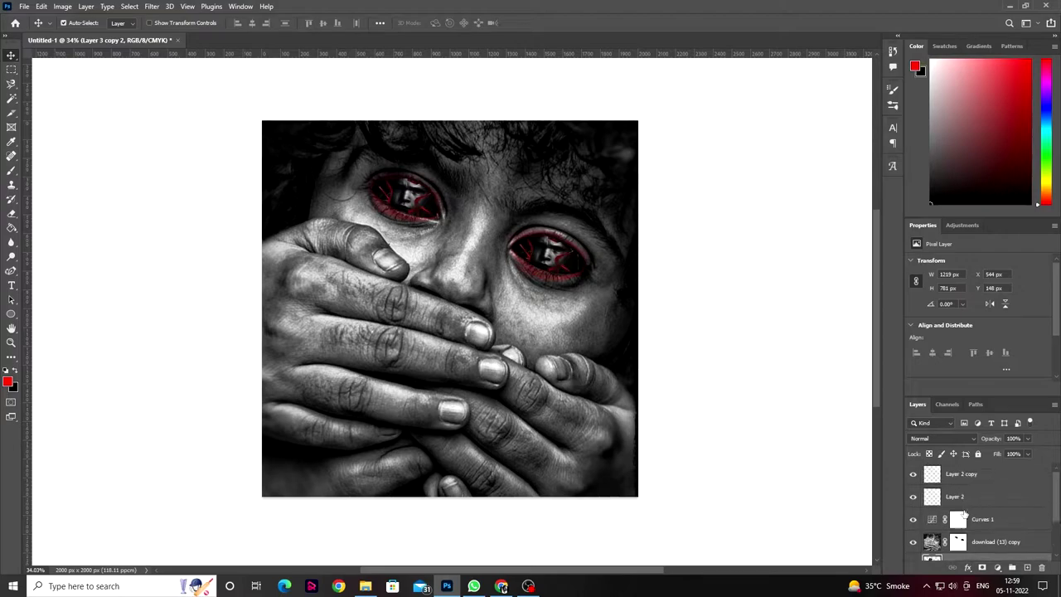
pyautogui.click(974, 520)
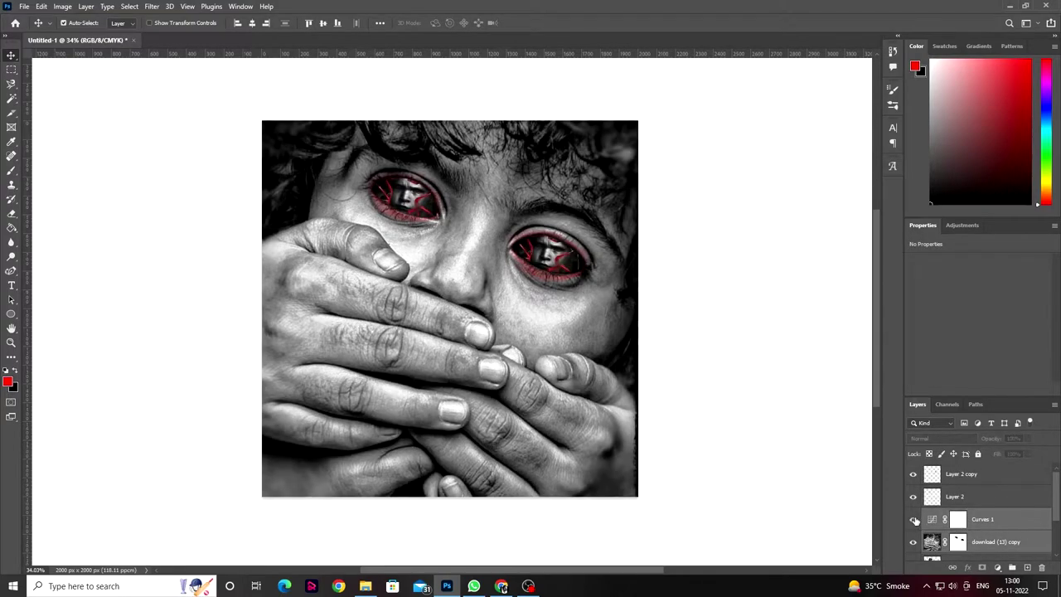
pyautogui.click(915, 520)
pyautogui.rightClick(979, 519)
pyautogui.click(941, 397)
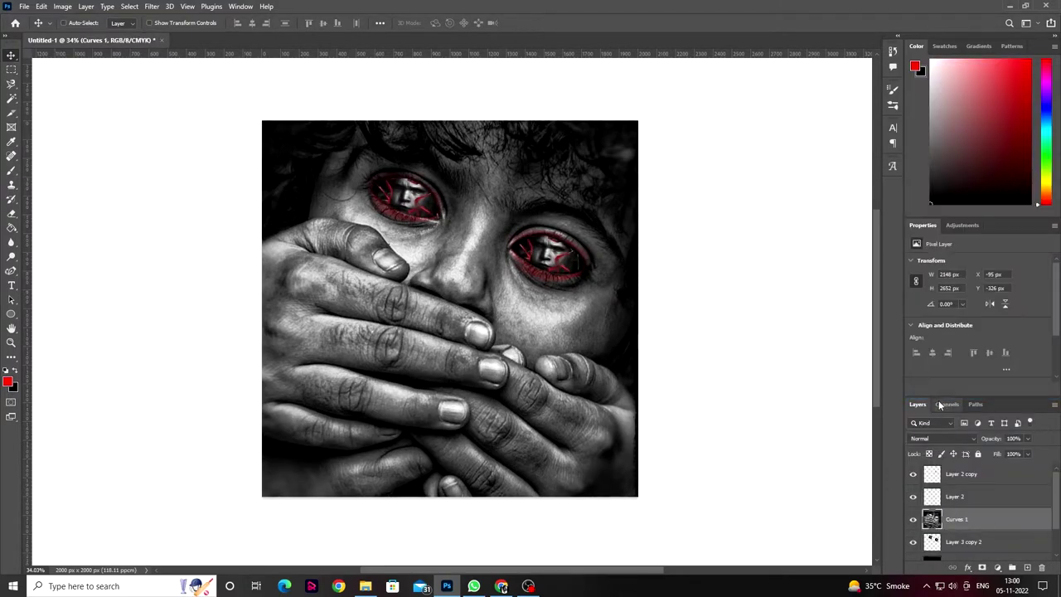
pyautogui.hotkey('ctrl', 'z')
# Step: Toggle Curves 1 off and on to compare brightness, then select Layer 2 copy
pyautogui.click(962, 497)
pyautogui.doubleClick(914, 519)
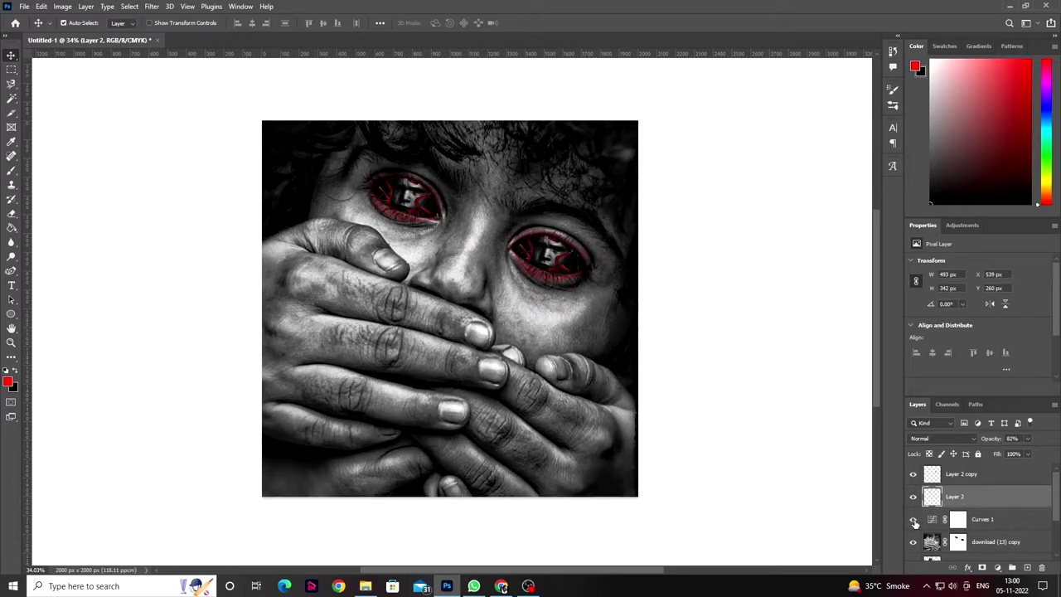
pyautogui.click(915, 520)
pyautogui.click(915, 520)
pyautogui.click(964, 479)
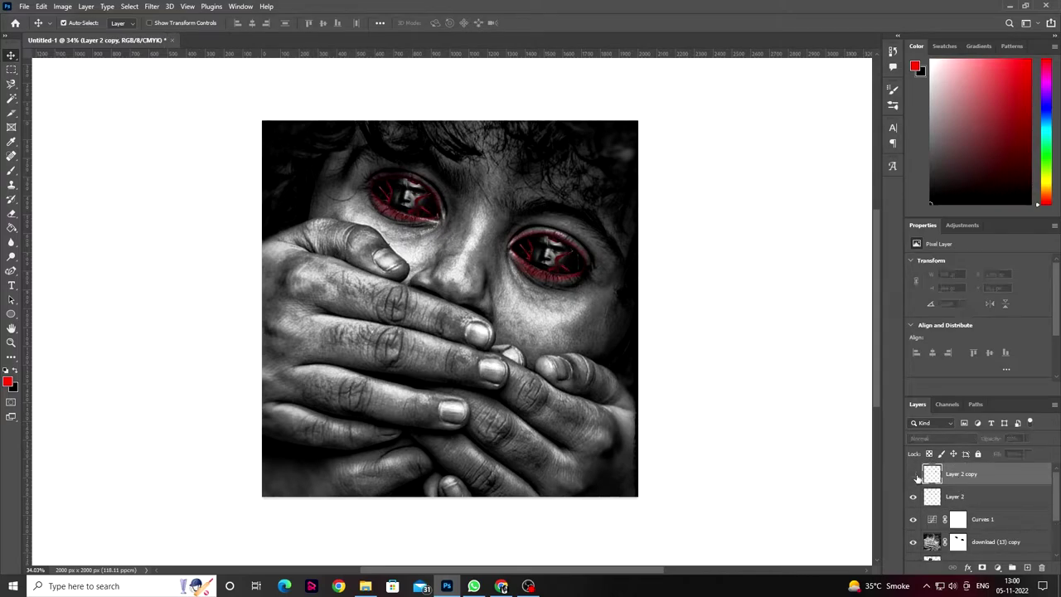
# Step: Open the Layer Style settings for Layer 2 copy, then close them unchanged
pyautogui.doubleClick(986, 476)
pyautogui.moveTo(592, 340); pyautogui.dragTo(502, 344)
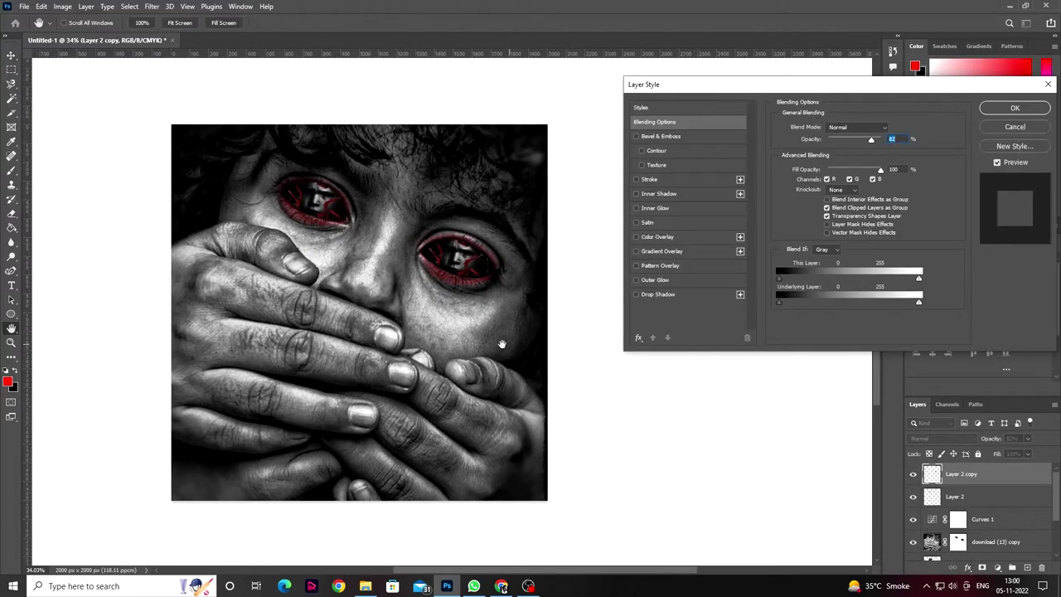
pyautogui.press('super')
pyautogui.press('super')
pyautogui.press('Return')
pyautogui.scroll(5, 456, 270)
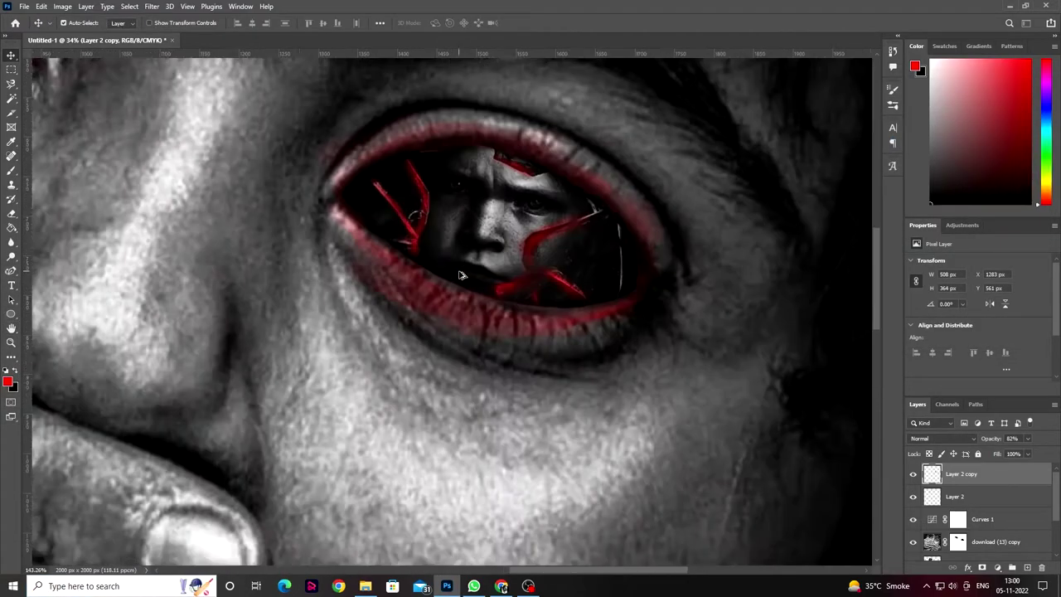
pyautogui.scroll(-2, 462, 277)
# Step: Add a low-opacity red Outer Glow and a red Inner Glow at 20% opacity
pyautogui.doubleClick(1016, 474)
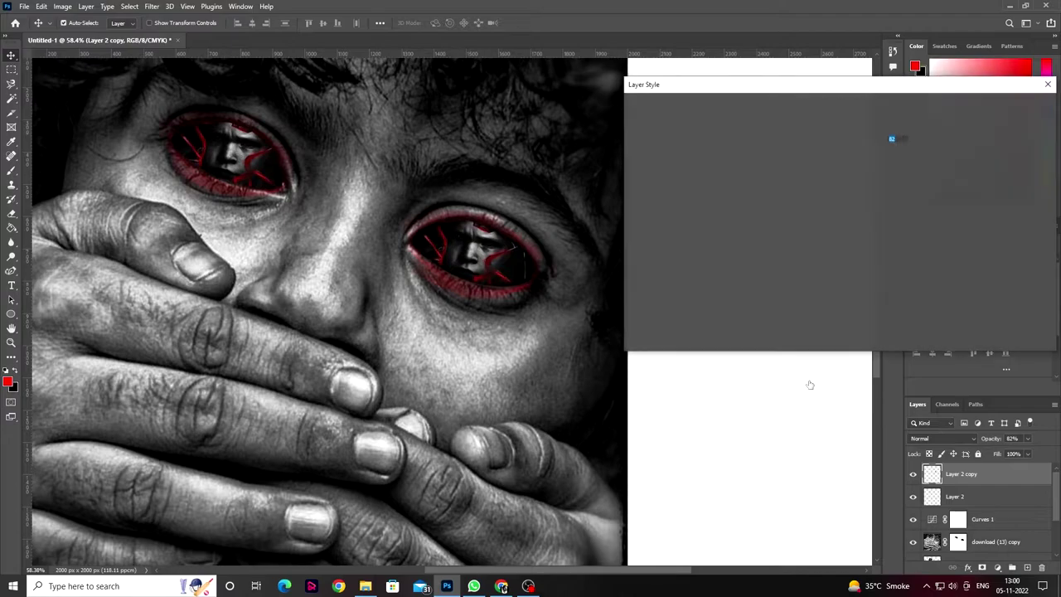
pyautogui.click(657, 280)
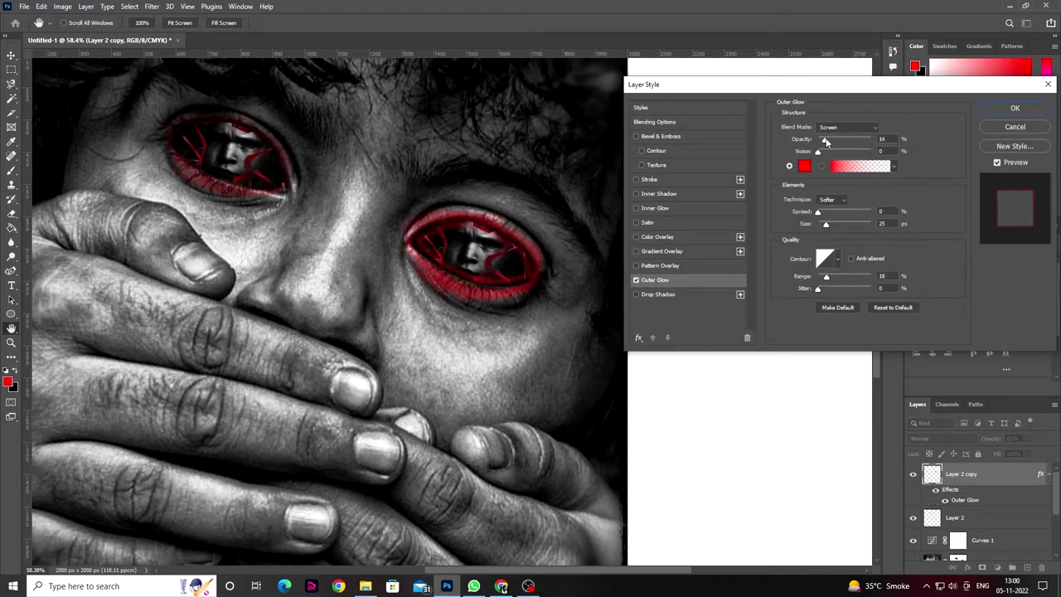
pyautogui.moveTo(826, 141); pyautogui.dragTo(822, 142)
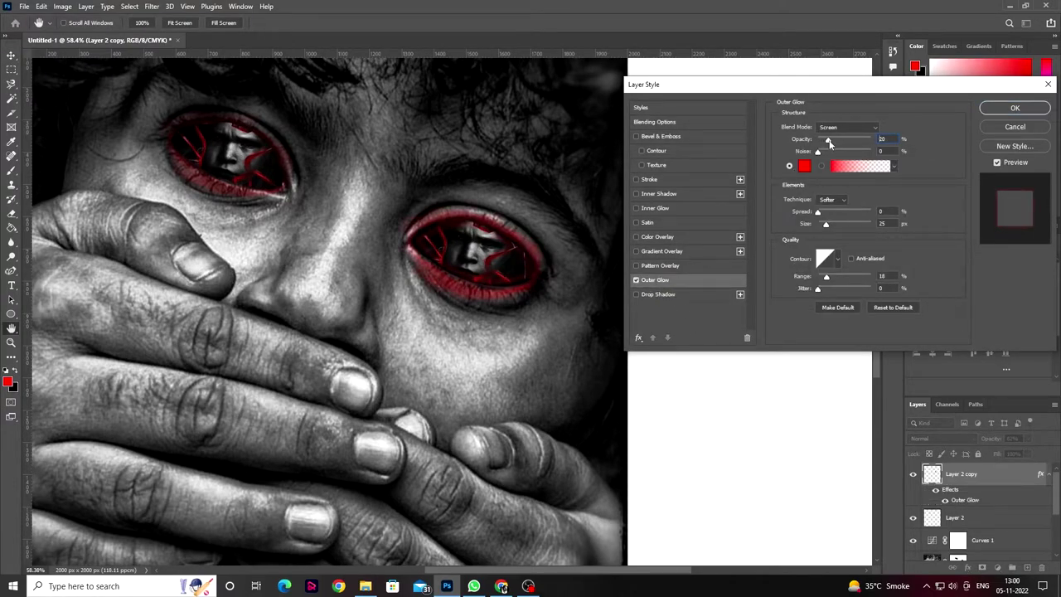
pyautogui.click(648, 209)
pyautogui.click(821, 141)
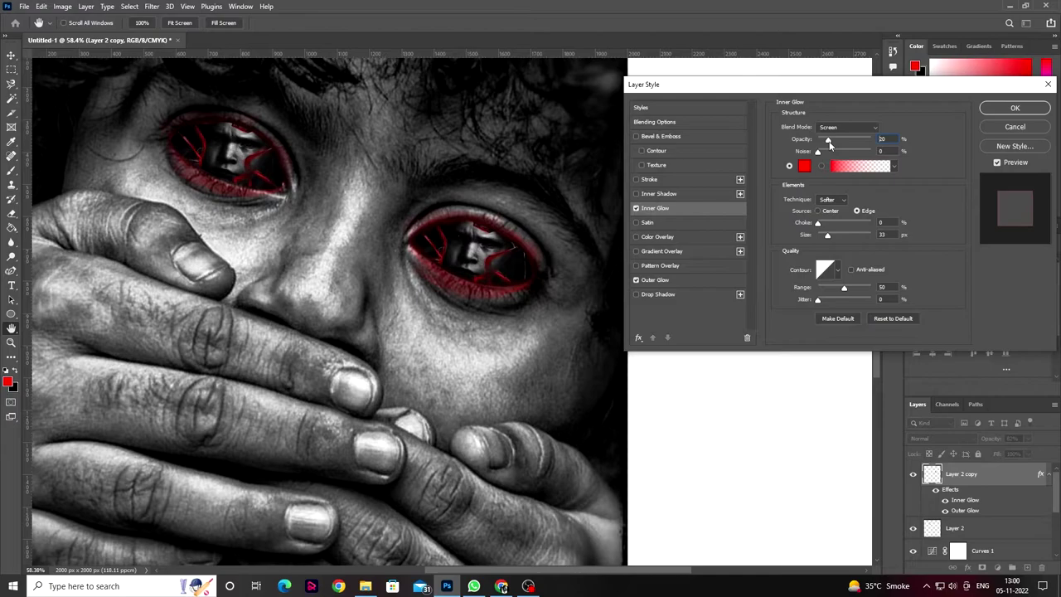
pyautogui.click(1015, 107)
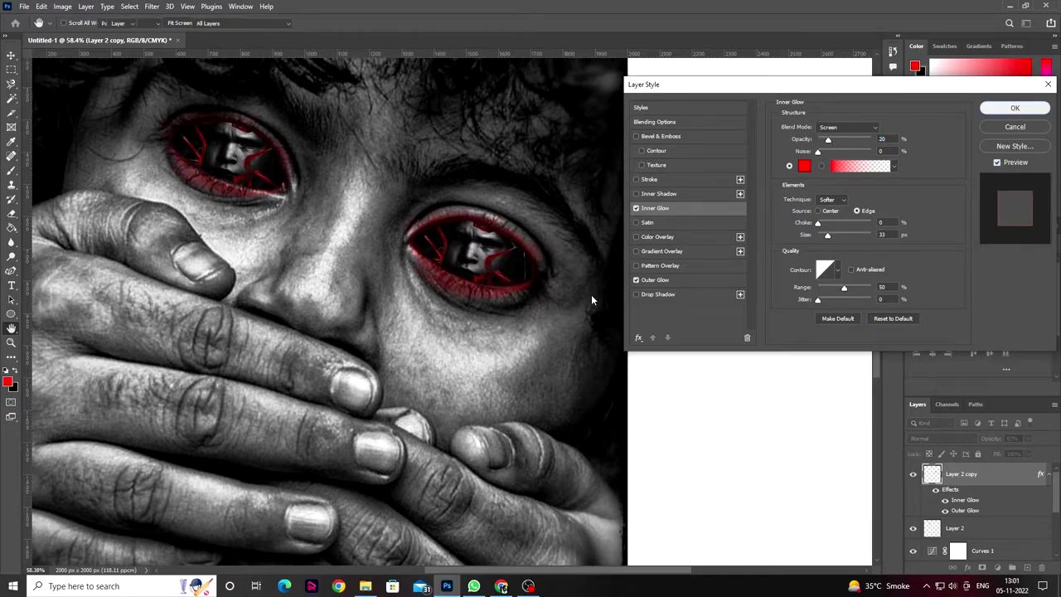
pyautogui.scroll(-3, 590, 295)
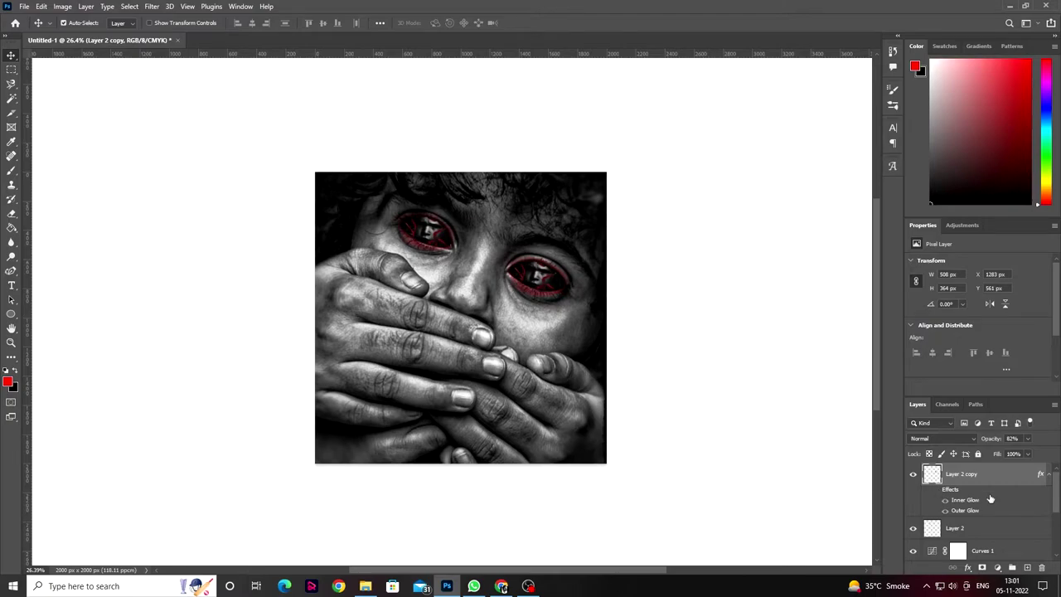
pyautogui.doubleClick(1013, 479)
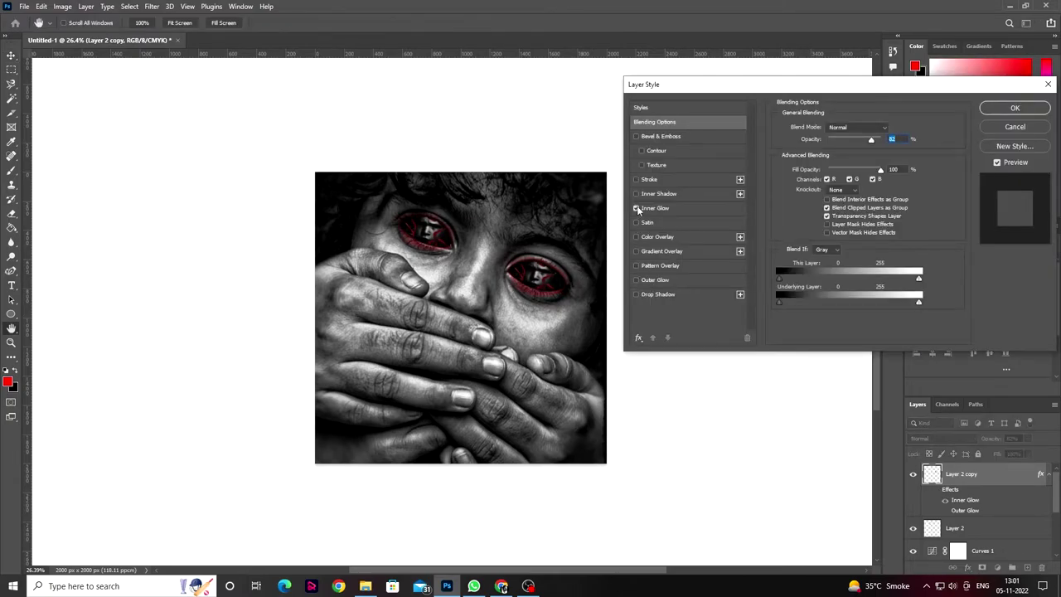
pyautogui.press('Return')
pyautogui.scroll(2, 569, 262)
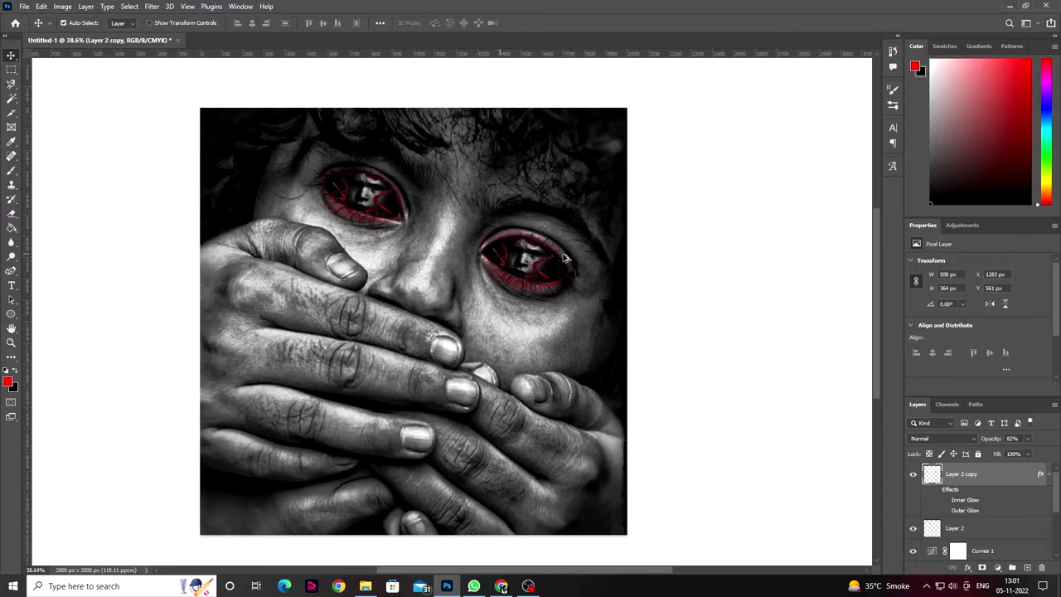
pyautogui.scroll(-2, 569, 262)
pyautogui.scroll(1, 564, 258)
pyautogui.scroll(1, 562, 256)
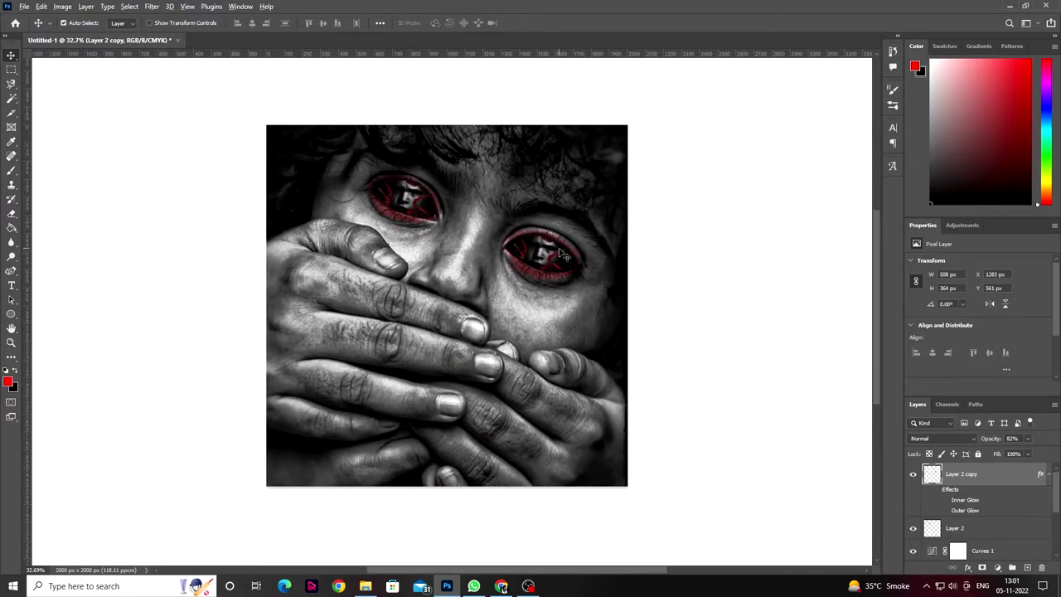
pyautogui.scroll(6, 563, 255)
pyautogui.scroll(3, 563, 255)
pyautogui.scroll(2, 562, 252)
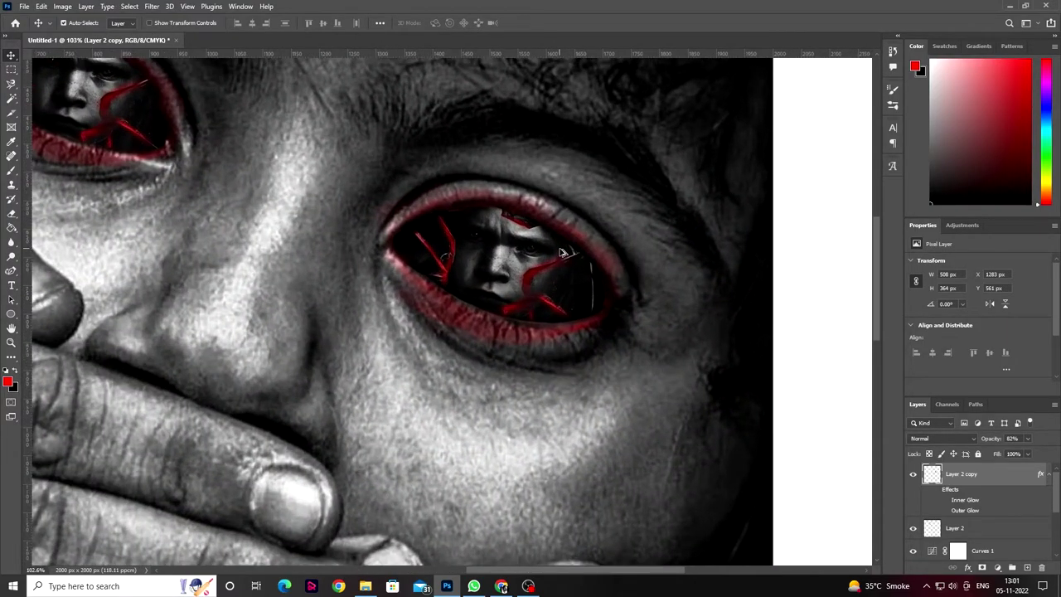
pyautogui.scroll(-10, 563, 253)
pyautogui.scroll(-1, 563, 253)
pyautogui.scroll(-1, 563, 253)
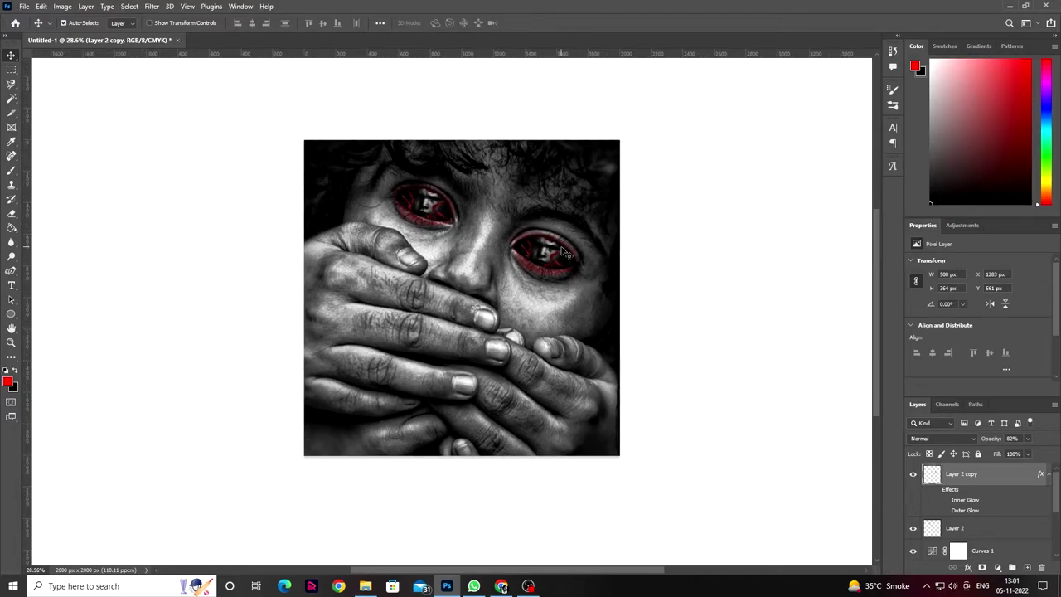
# Step: Merge the selected layers into a new combined layer, Layer 2 copy 3
pyautogui.keyDown('ctrl'); pyautogui.click(995, 484); pyautogui.keyUp('ctrl')
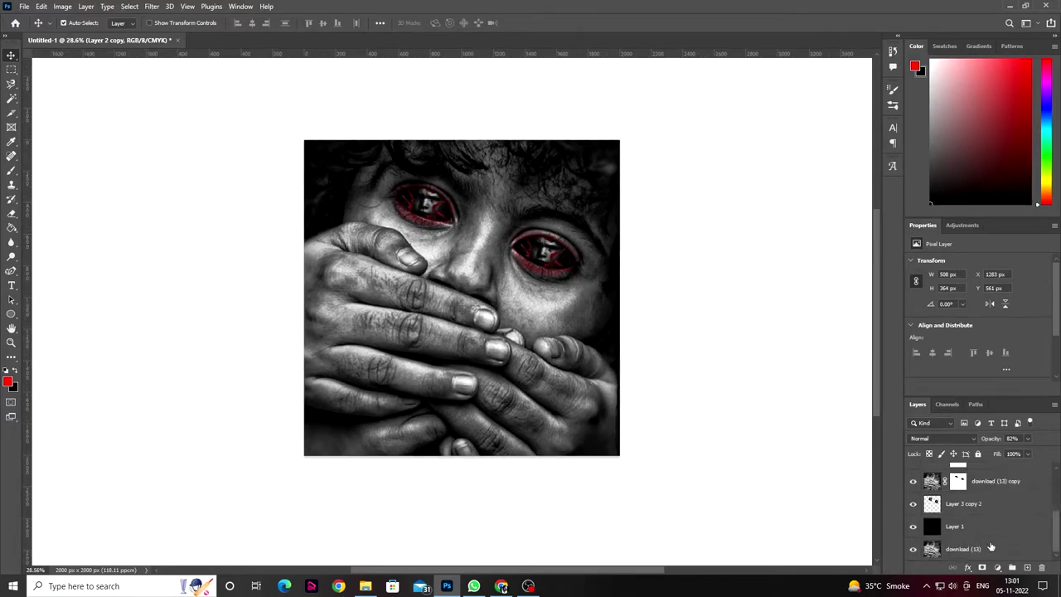
pyautogui.scroll(-5, 987, 530)
pyautogui.click(984, 538)
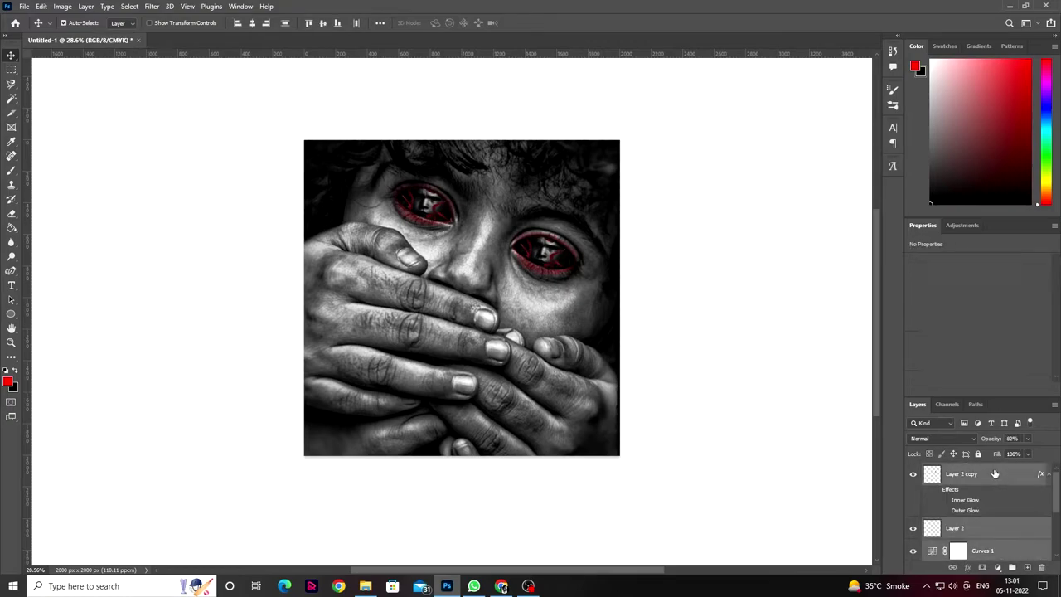
pyautogui.rightClick(992, 514)
pyautogui.click(895, 433)
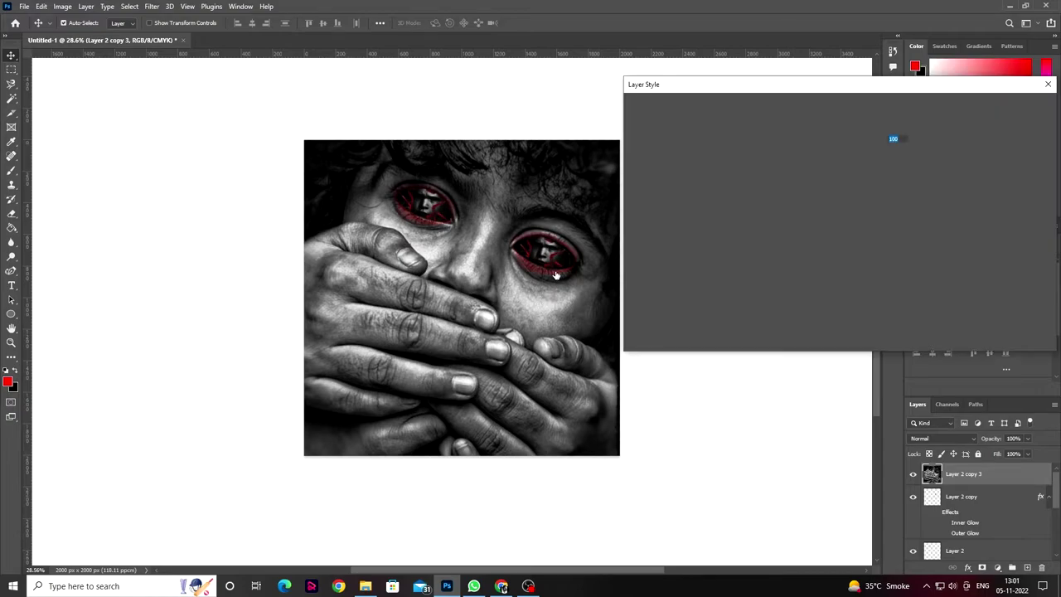
# Step: Apply the Camera Raw filter to Layer 2 copy 3
pyautogui.click(1011, 124)
pyautogui.click(151, 7)
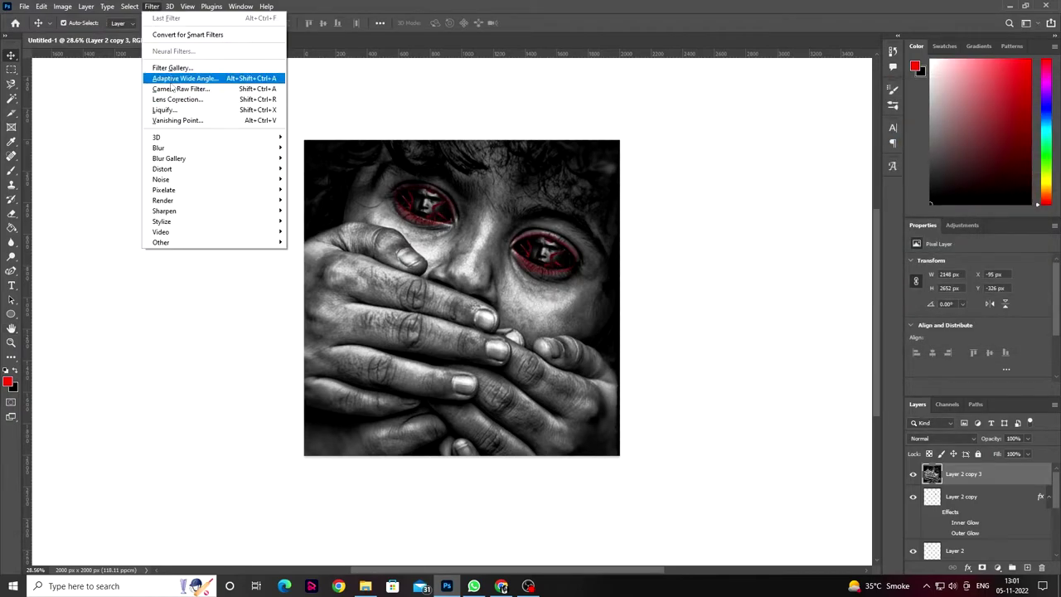
pyautogui.click(199, 86)
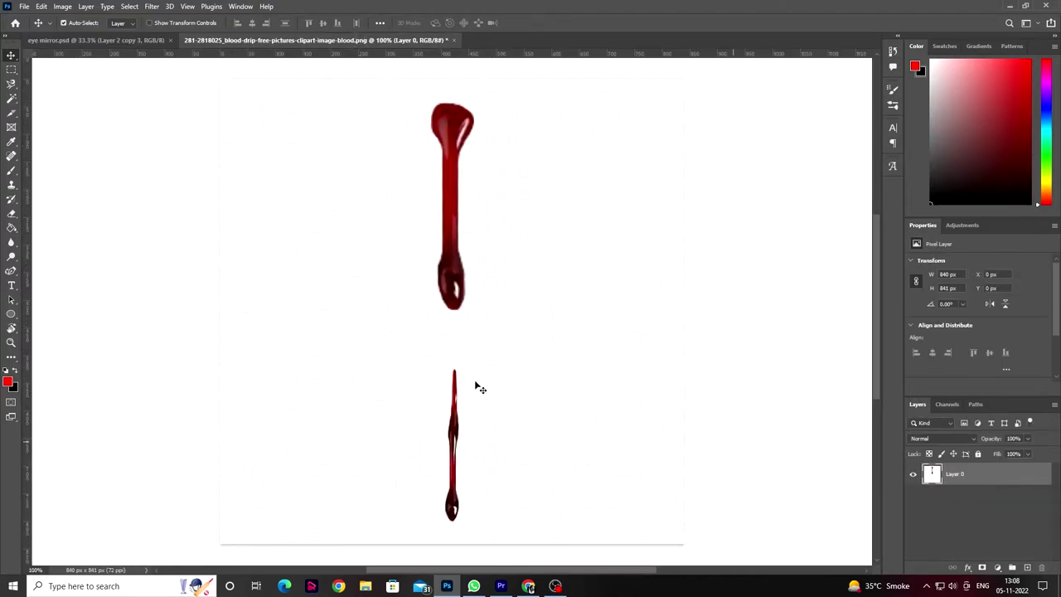
# Step: Copy the top blood drip to its own layer and drag it into the portrait document
pyautogui.press('w')
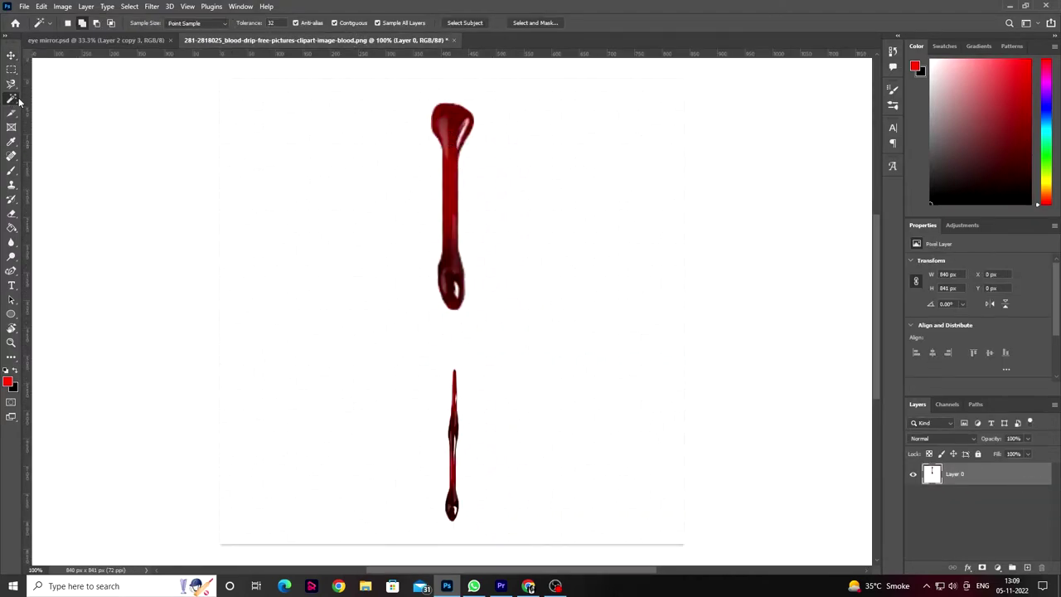
pyautogui.rightClick(19, 100)
pyautogui.click(58, 109)
pyautogui.hotkey('ctrl', 'j')
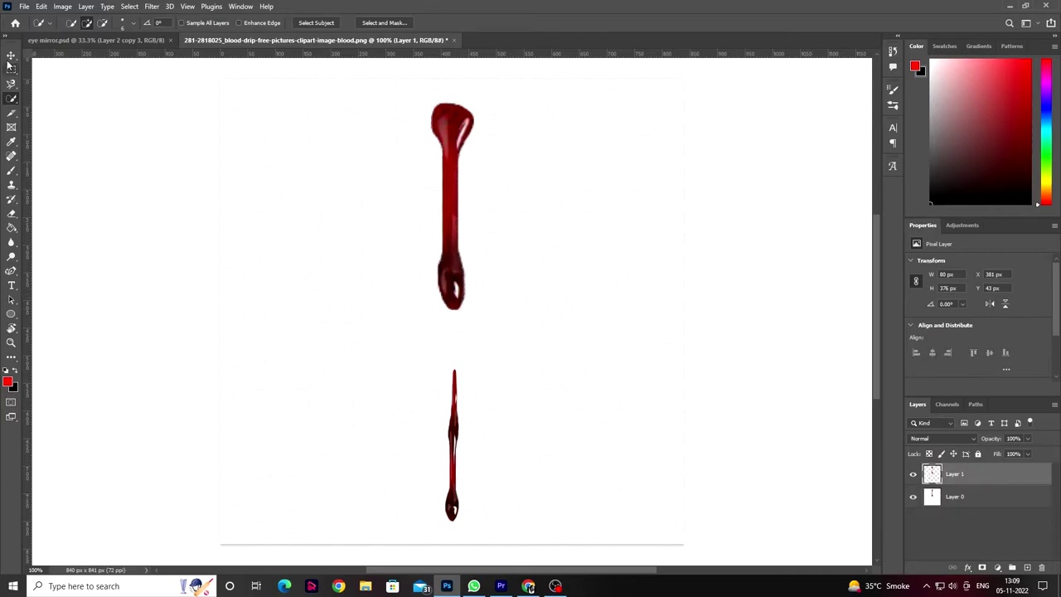
pyautogui.click(11, 55)
pyautogui.moveTo(452, 208); pyautogui.dragTo(444, 238)
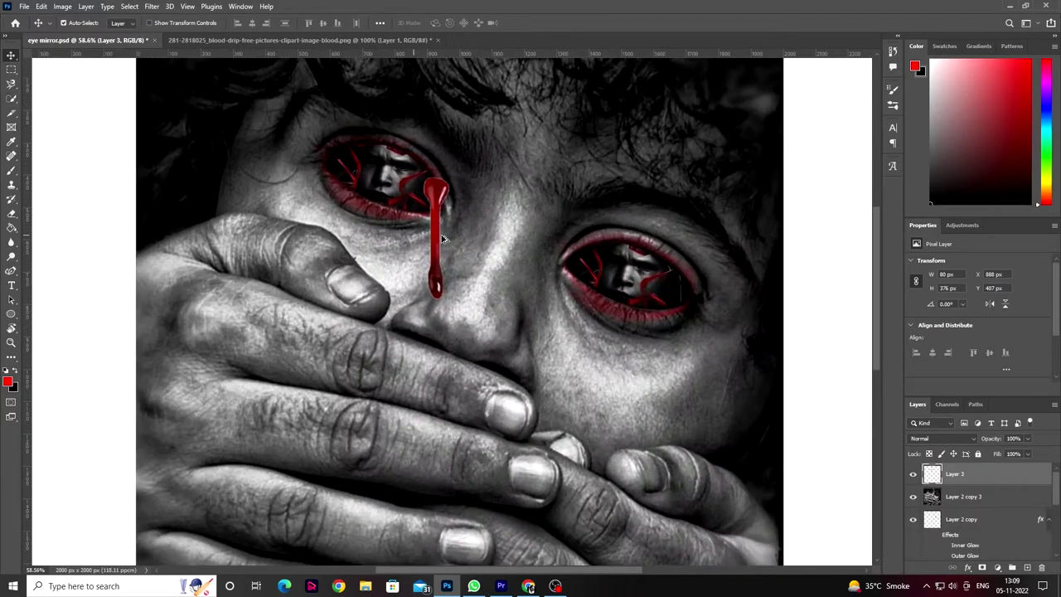
pyautogui.scroll(3, 443, 239)
# Step: Flip the drip horizontally, then scale, rotate and place it under the left eye
pyautogui.hotkey('ctrl', 't')
pyautogui.rightClick(472, 258)
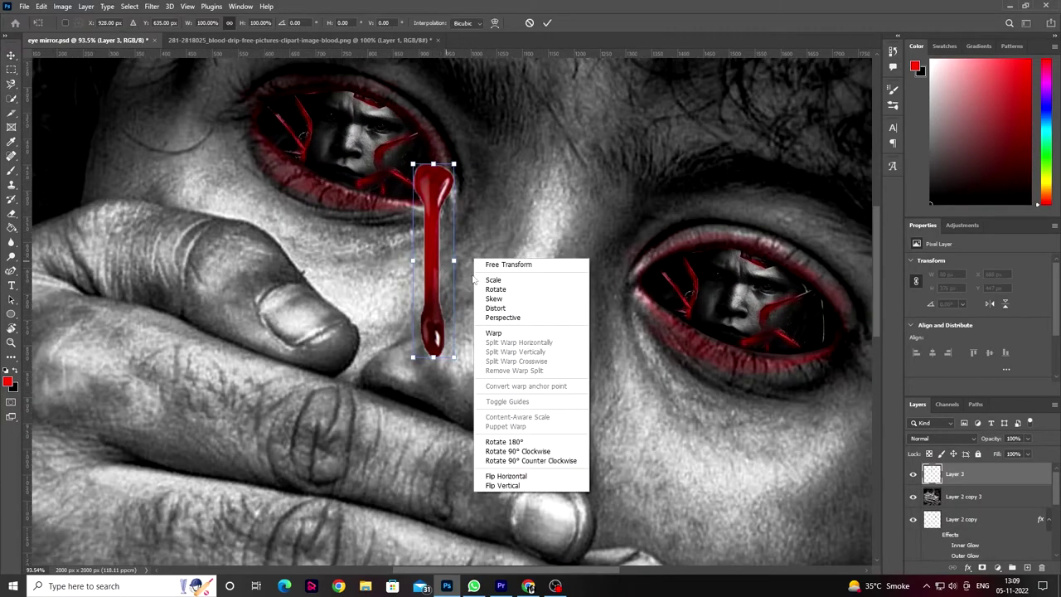
pyautogui.click(503, 477)
pyautogui.moveTo(433, 164)
pyautogui.mouseDown()
pyautogui.moveTo(433, 249)
pyautogui.moveTo(477, 324)
pyautogui.moveTo(444, 238)
pyautogui.mouseUp()
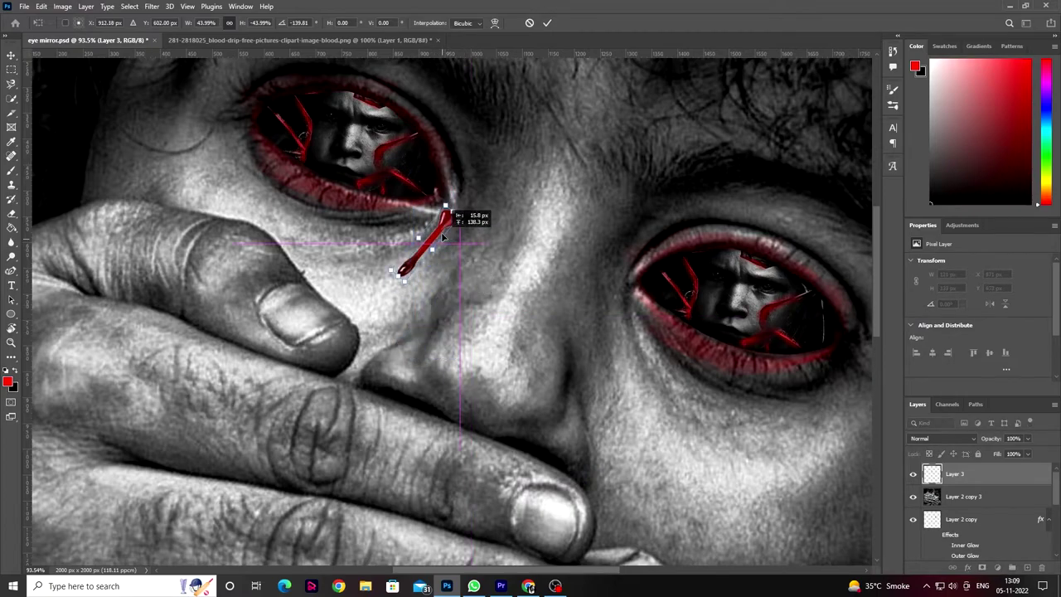
pyautogui.scroll(3, 440, 237)
# Step: Warp the drip's top toward the left eye's inner corner and nudge it slightly left
pyautogui.rightClick(434, 214)
pyautogui.click(452, 296)
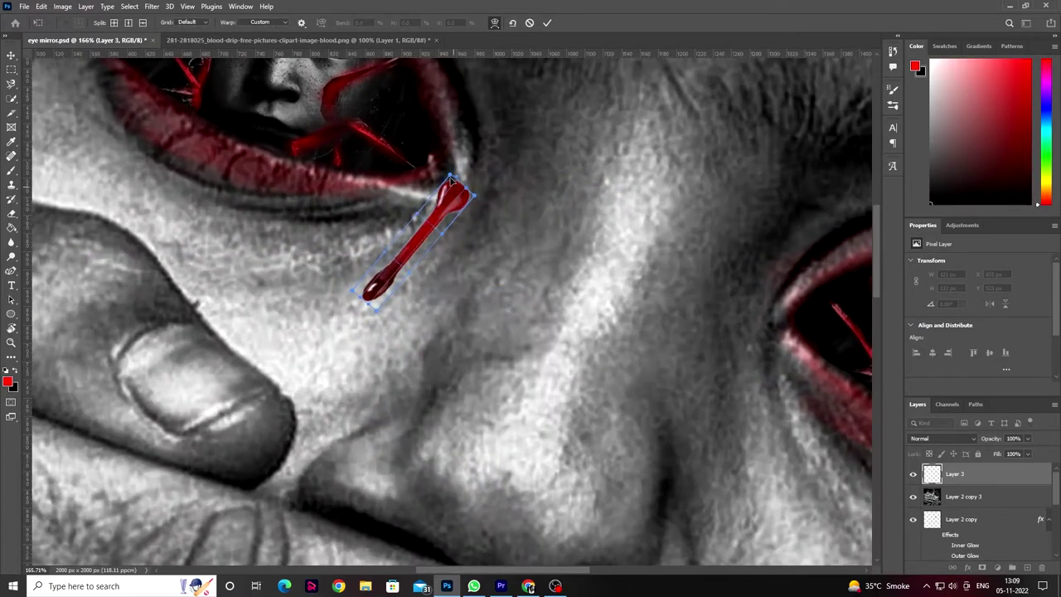
pyautogui.moveTo(445, 210); pyautogui.dragTo(397, 190)
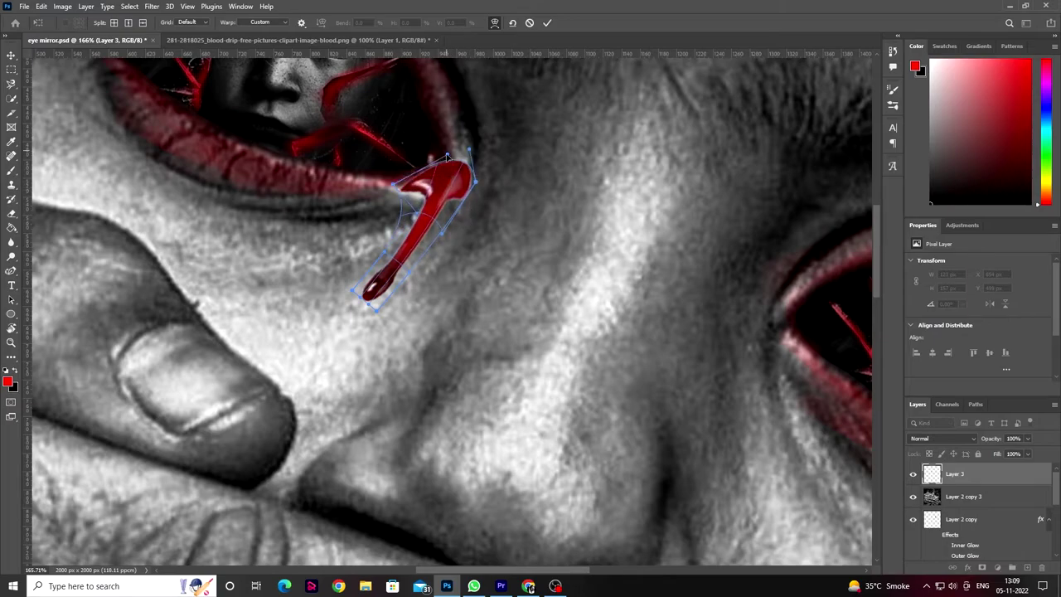
pyautogui.click(547, 22)
pyautogui.scroll(-3, 468, 288)
pyautogui.scroll(-3, 469, 288)
pyautogui.scroll(3, 459, 278)
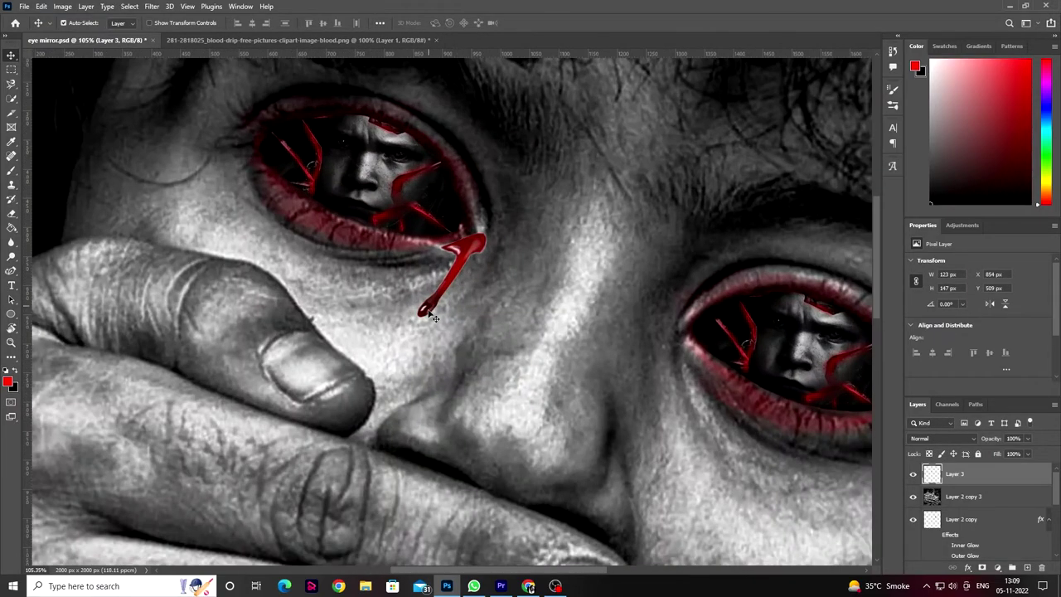
pyautogui.moveTo(427, 308); pyautogui.dragTo(415, 309)
pyautogui.scroll(3, 440, 261)
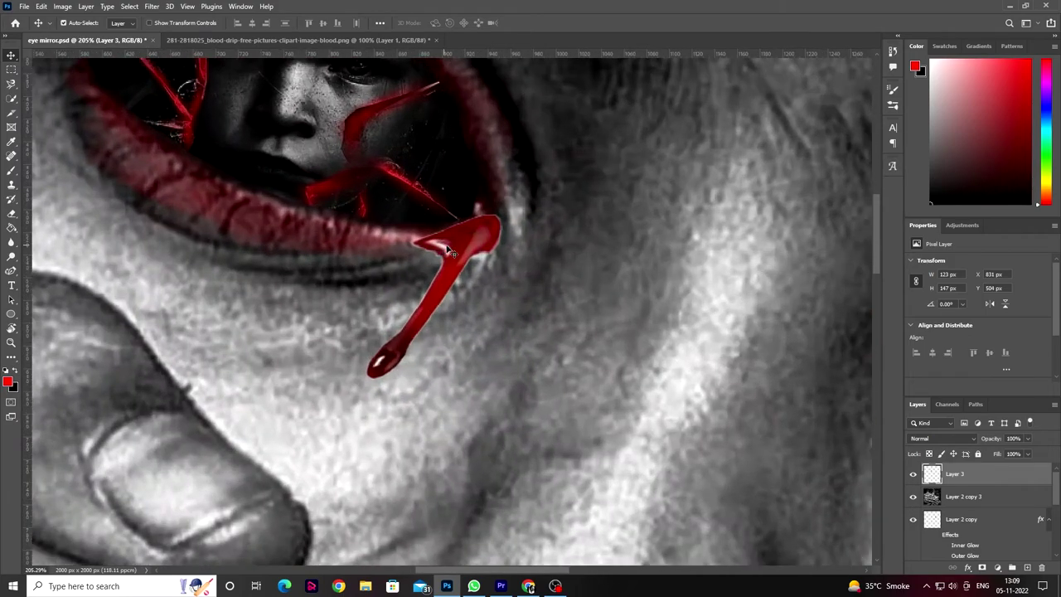
# Step: Refine the drip's warp so its top fits snugly against the left eye's lower lid
pyautogui.hotkey('ctrl', 't')
pyautogui.rightClick(449, 246)
pyautogui.click(468, 320)
pyautogui.moveTo(402, 231); pyautogui.dragTo(397, 218)
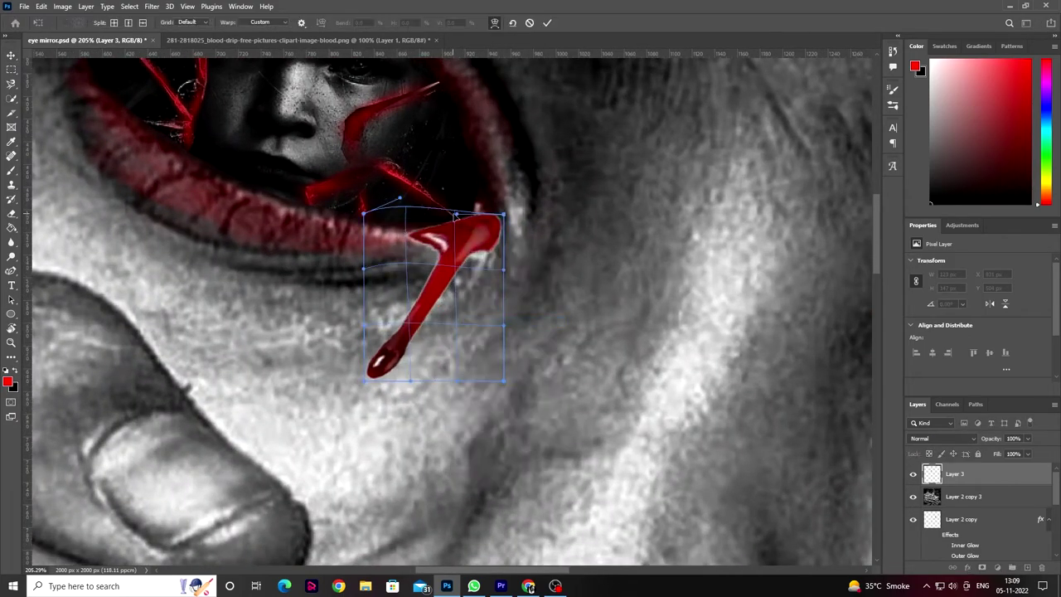
pyautogui.moveTo(464, 249)
pyautogui.mouseDown()
pyautogui.moveTo(483, 237)
pyautogui.moveTo(481, 203)
pyautogui.mouseUp()
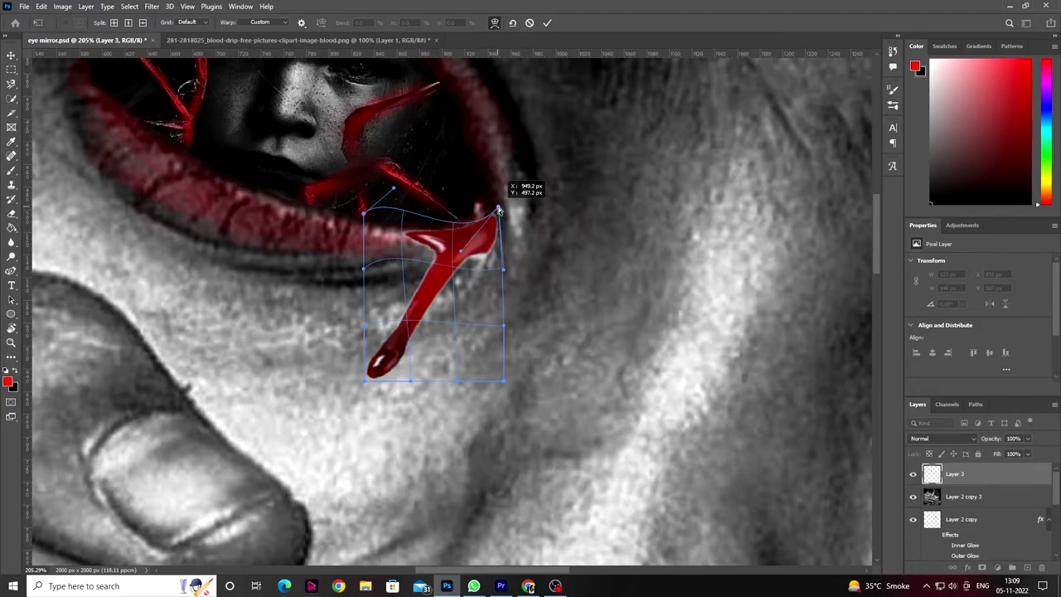
pyautogui.moveTo(472, 257); pyautogui.dragTo(477, 258)
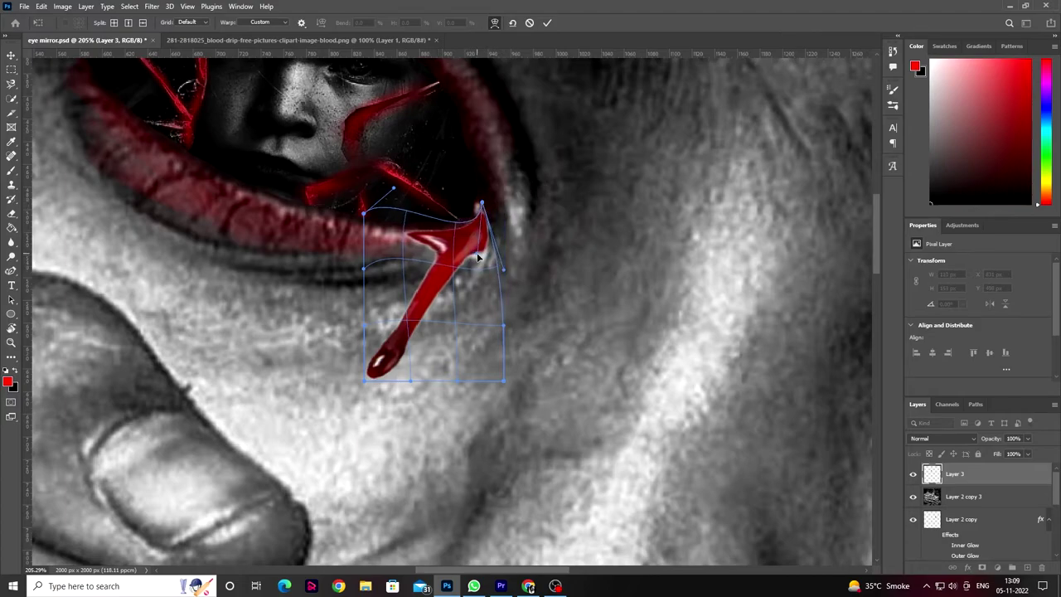
pyautogui.moveTo(366, 215); pyautogui.dragTo(380, 192)
pyautogui.press('Return')
pyautogui.hotkey('ctrl', '0')
# Step: Fill the drip with solid red inside its selection contracted by 1 px, then deselect
pyautogui.scroll(-5, 485, 268)
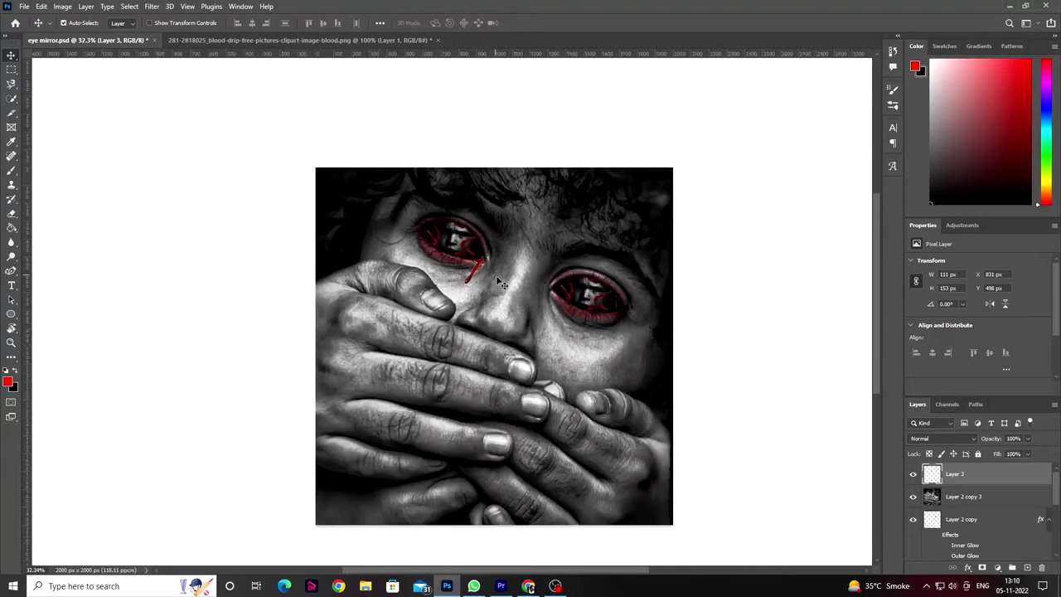
pyautogui.scroll(5, 478, 275)
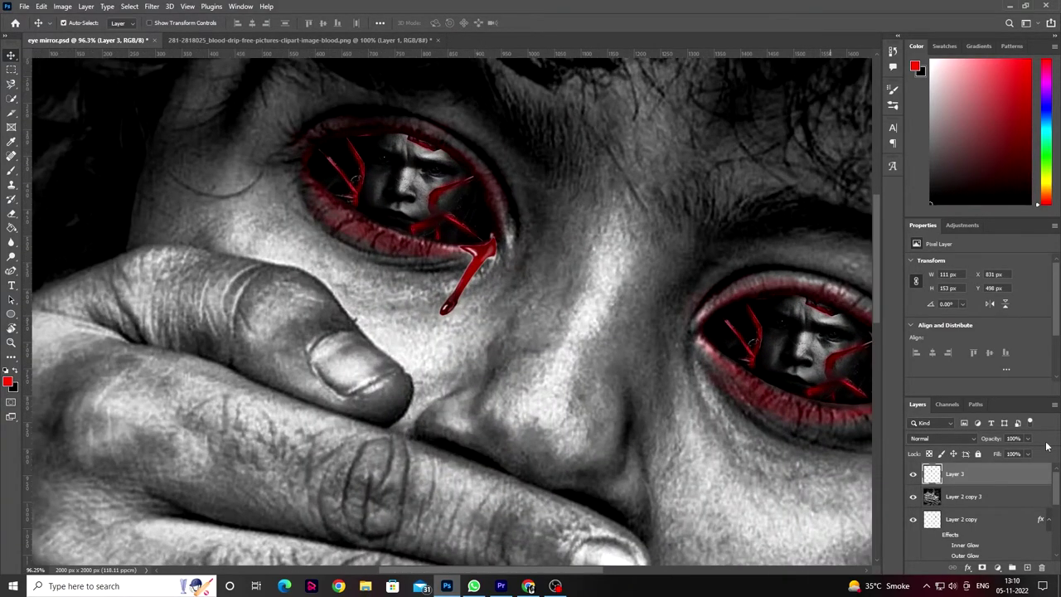
pyautogui.keyDown('ctrl'); pyautogui.click(933, 474); pyautogui.keyUp('ctrl')
pyautogui.click(152, 6)
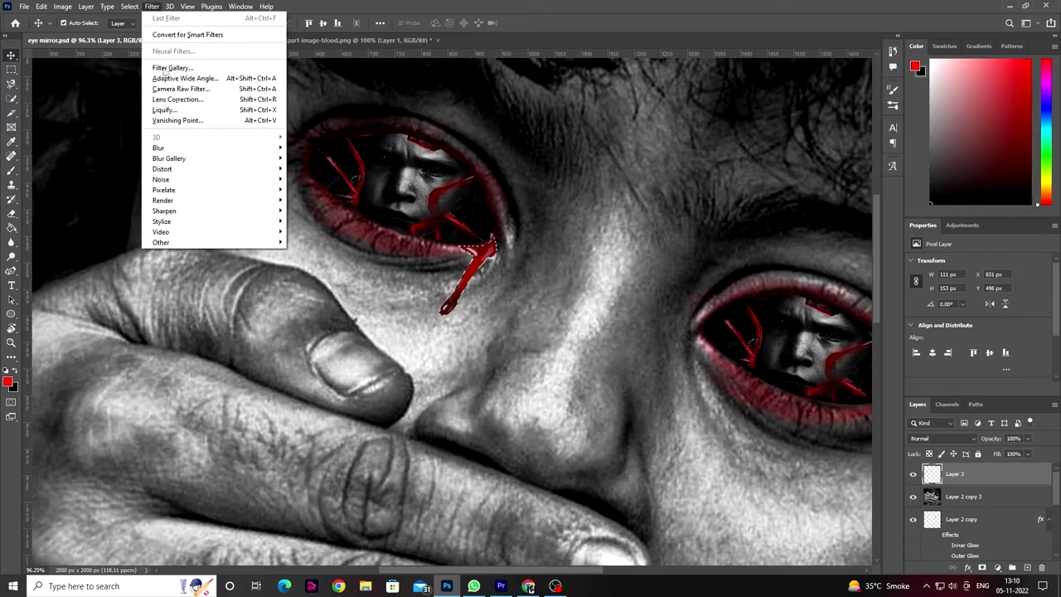
pyautogui.click(253, 193)
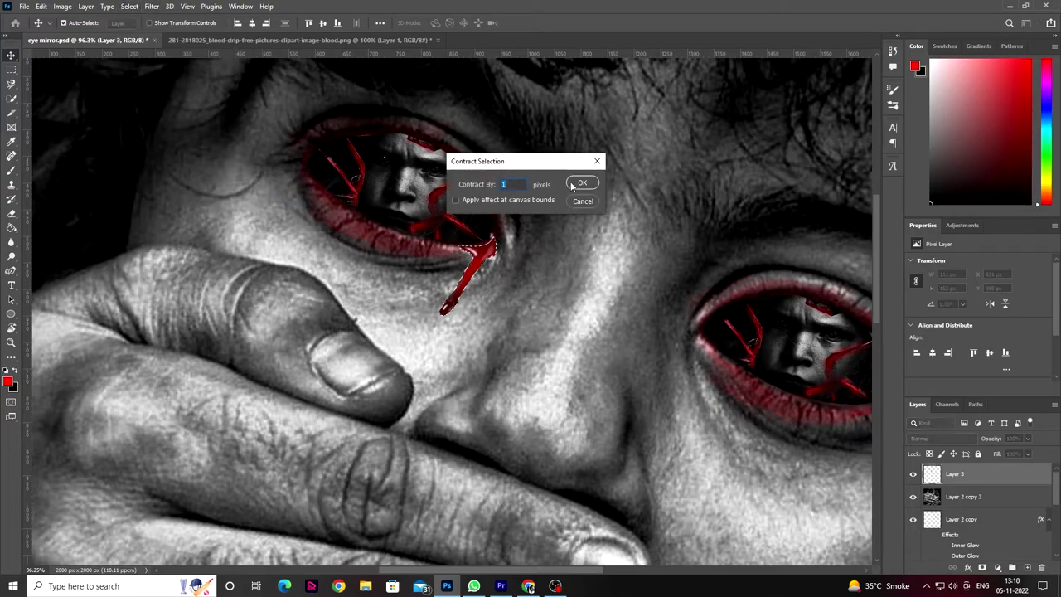
pyautogui.click(571, 174)
pyautogui.hotkey('alt', 'BackSpace')
pyautogui.click(131, 6)
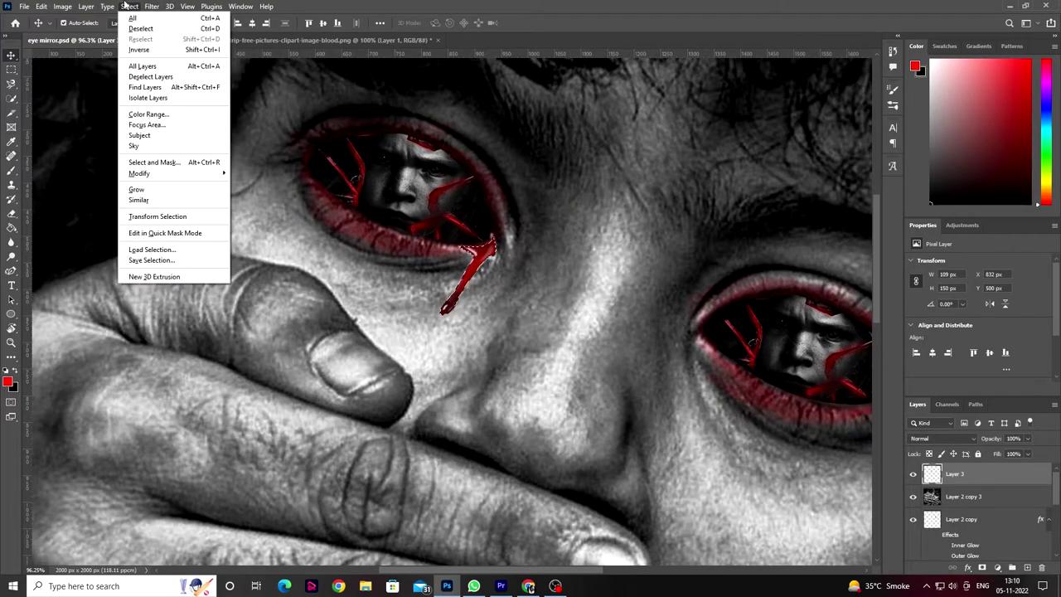
pyautogui.click(136, 51)
# Step: Nudge the drip up-left and add a drop shadow at 28% opacity, size 7 px
pyautogui.scroll(3, 424, 248)
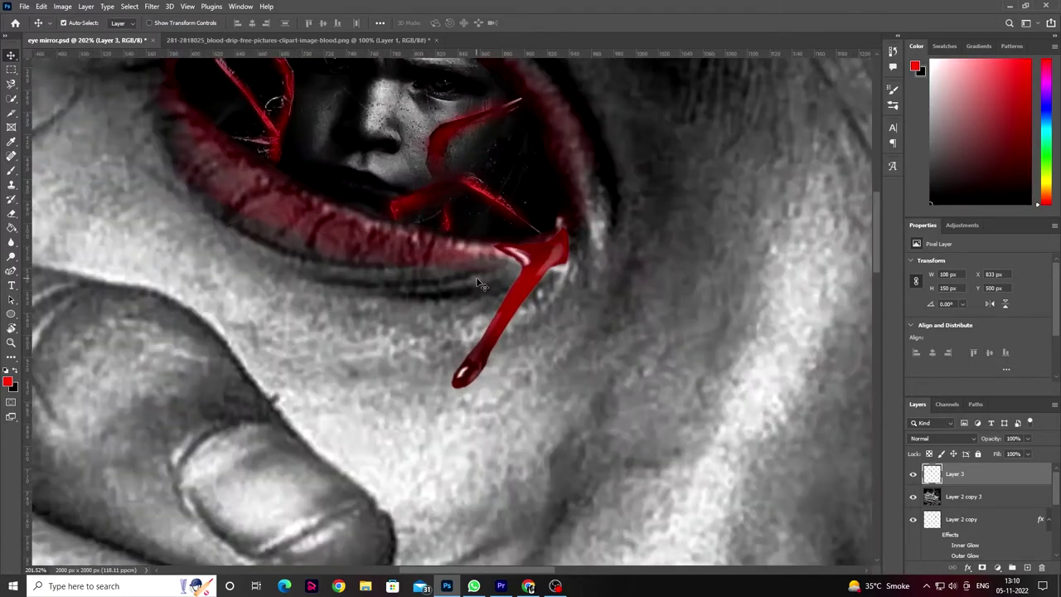
pyautogui.moveTo(554, 259); pyautogui.dragTo(545, 251)
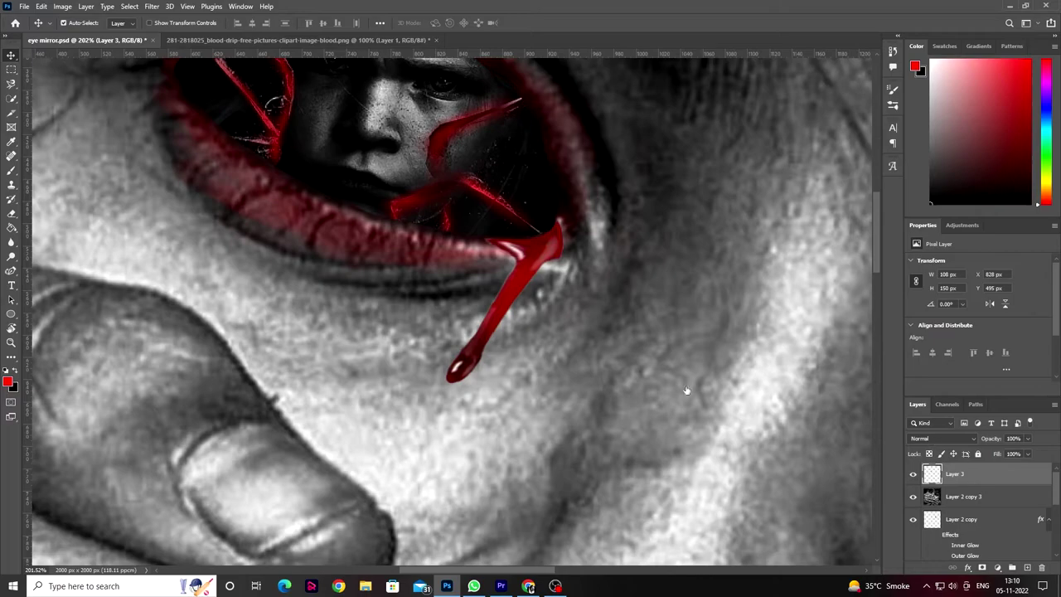
pyautogui.doubleClick(1013, 481)
pyautogui.click(656, 294)
pyautogui.moveTo(842, 142); pyautogui.dragTo(818, 143)
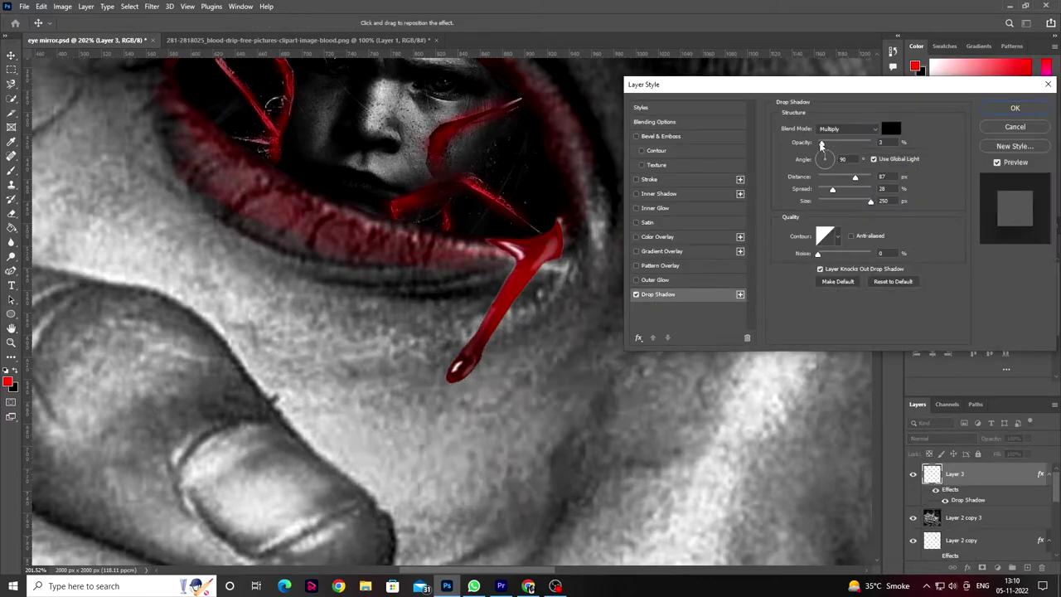
pyautogui.moveTo(870, 202)
pyautogui.mouseDown()
pyautogui.moveTo(823, 201)
pyautogui.moveTo(838, 142)
pyautogui.moveTo(818, 180)
pyautogui.moveTo(834, 204)
pyautogui.mouseUp()
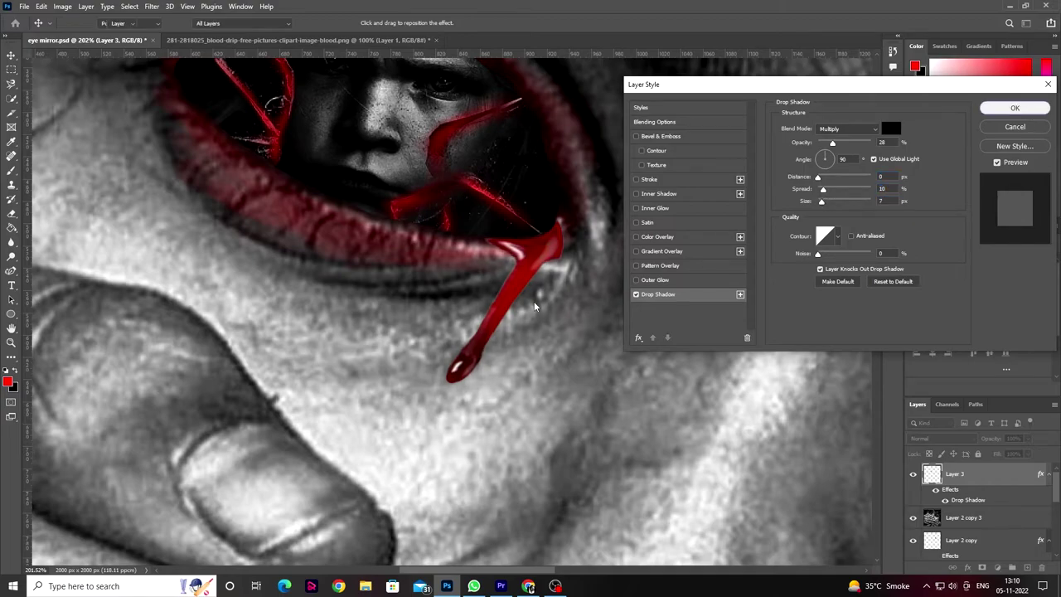
pyautogui.click(1015, 108)
pyautogui.scroll(-3, 535, 305)
pyautogui.scroll(-3, 535, 305)
pyautogui.scroll(3, 533, 301)
# Step: Stretch the blood drip downward and shift it left under the left eye
pyautogui.scroll(2, 539, 286)
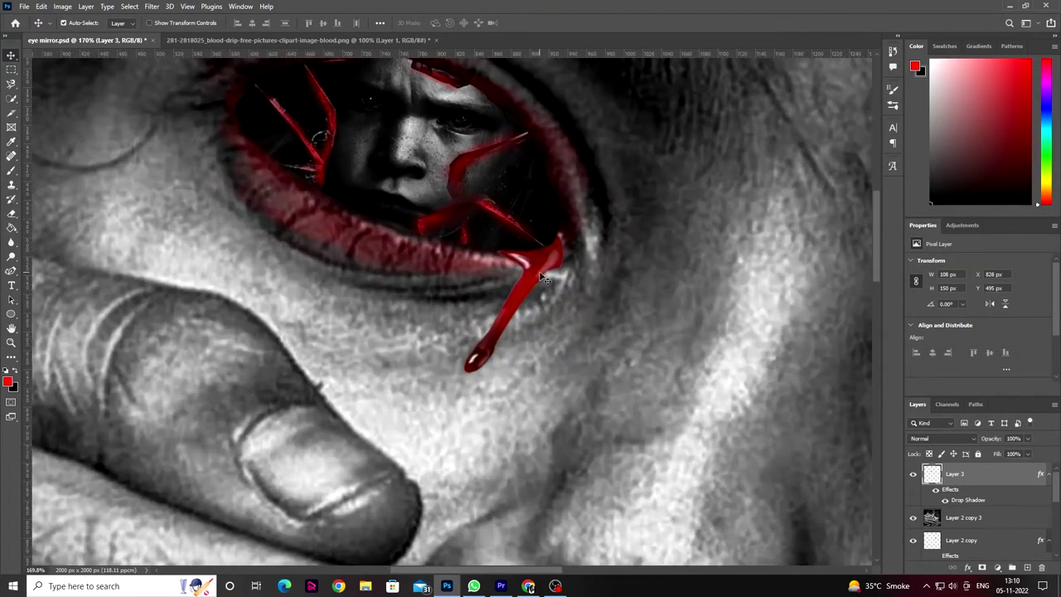
pyautogui.scroll(-2, 545, 278)
pyautogui.scroll(-3, 555, 292)
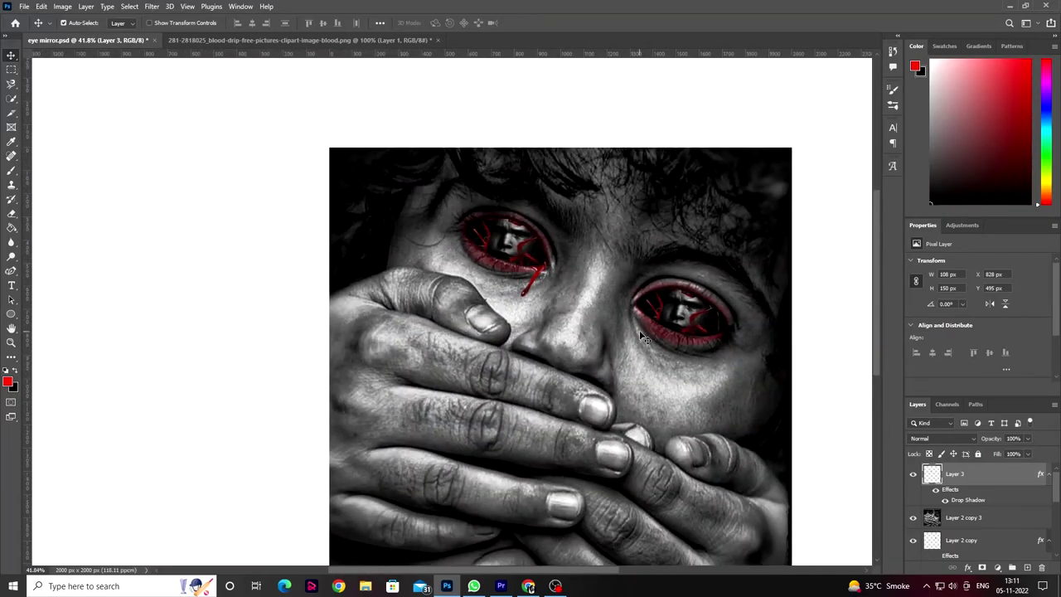
pyautogui.scroll(1, 639, 330)
pyautogui.scroll(-2, 551, 342)
pyautogui.scroll(2, 544, 304)
pyautogui.scroll(4, 537, 263)
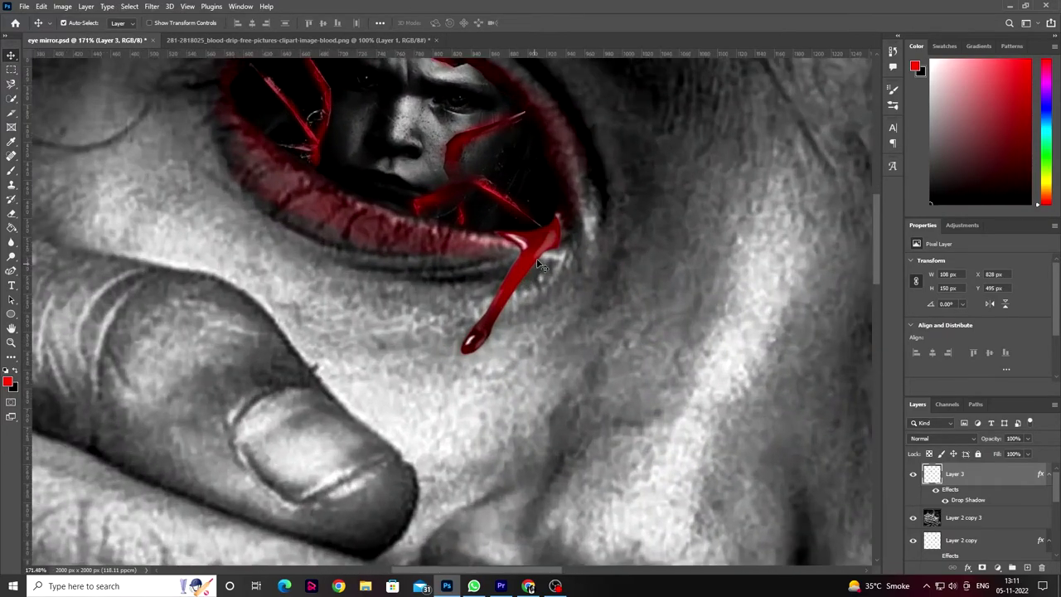
pyautogui.hotkey('ctrl', 't')
pyautogui.moveTo(459, 355); pyautogui.dragTo(439, 419)
pyautogui.moveTo(507, 363); pyautogui.dragTo(485, 355)
# Step: Warp the drip's top corner up toward the eyelid and nudge it into place
pyautogui.rightClick(508, 275)
pyautogui.click(531, 348)
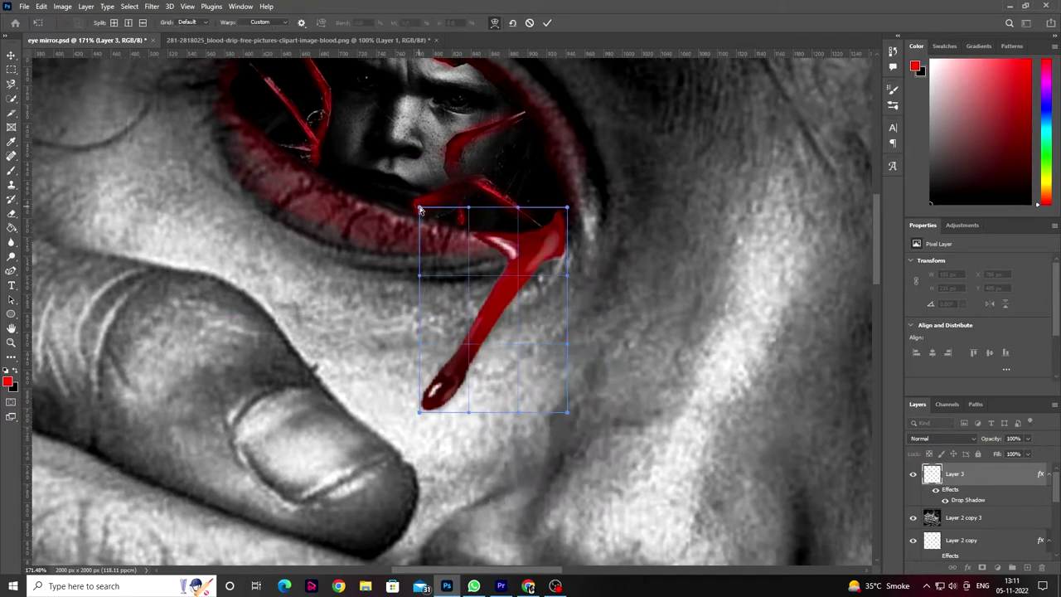
pyautogui.moveTo(420, 210); pyautogui.dragTo(438, 171)
pyautogui.press('Return')
pyautogui.scroll(-5, 553, 263)
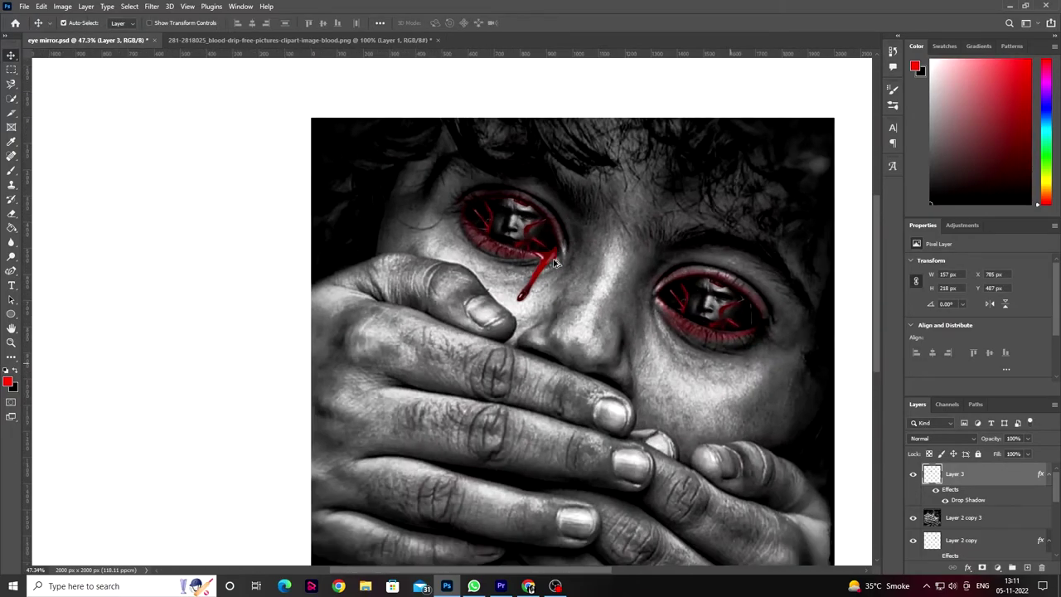
pyautogui.scroll(-2, 553, 260)
pyautogui.scroll(6, 553, 260)
pyautogui.moveTo(539, 271); pyautogui.dragTo(551, 275)
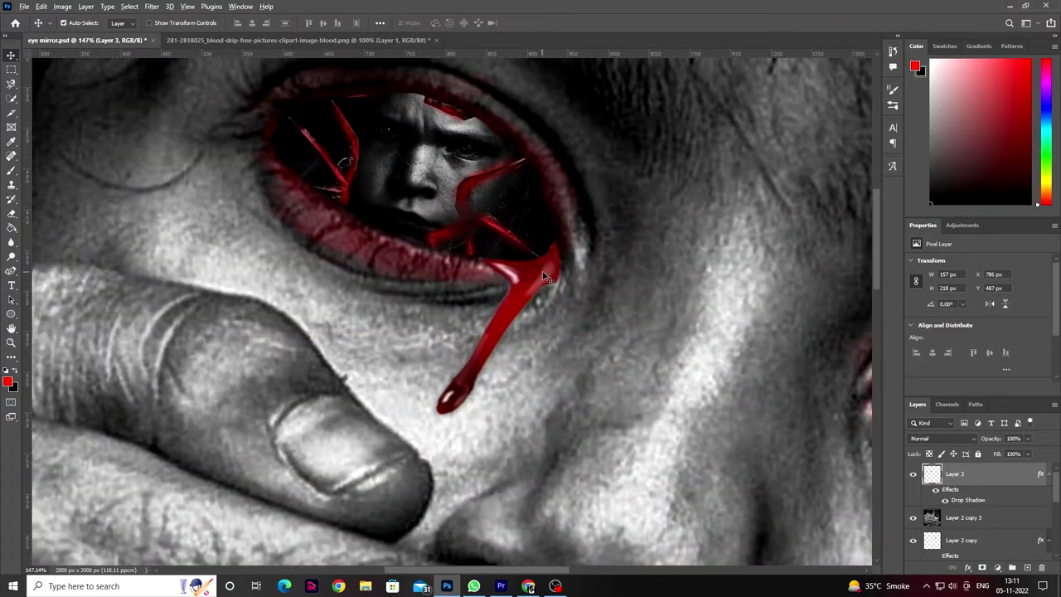
pyautogui.scroll(-5, 573, 303)
pyautogui.scroll(-2, 590, 324)
pyautogui.scroll(4, 591, 323)
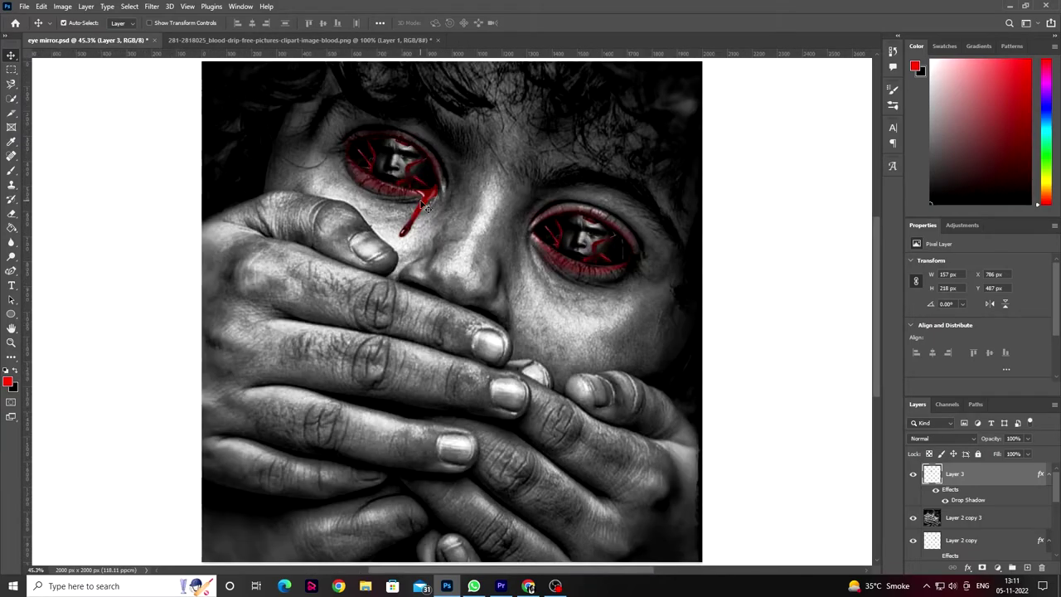
# Step: Lower the drip layer's opacity to 88% and toggle its visibility to compare
pyautogui.moveTo(1019, 453); pyautogui.dragTo(1024, 454)
pyautogui.scroll(2, 407, 232)
pyautogui.scroll(3, 423, 269)
pyautogui.scroll(-7, 749, 427)
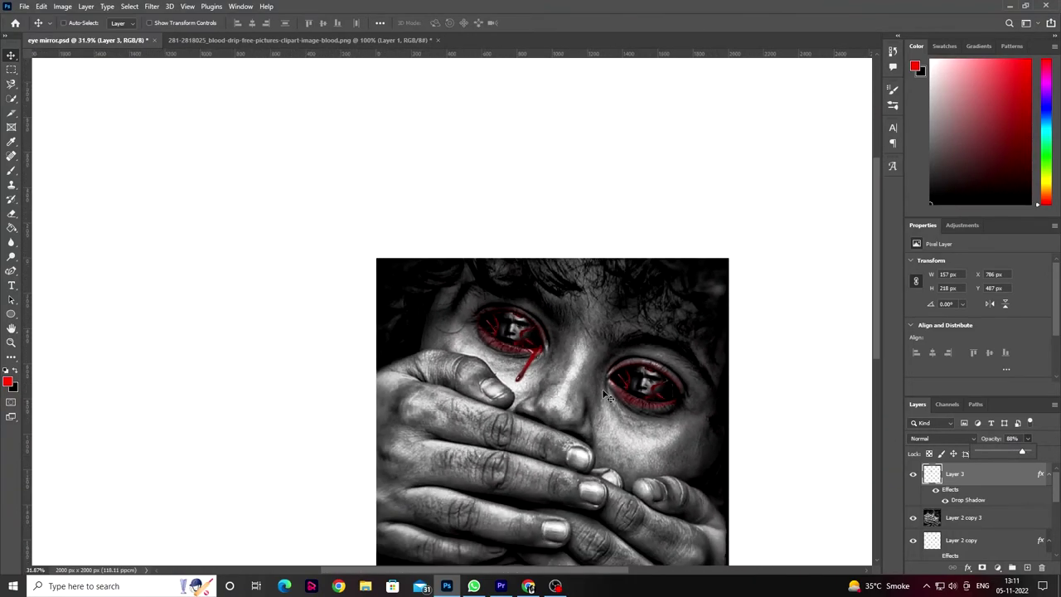
pyautogui.click(795, 353)
pyautogui.scroll(2, 796, 354)
pyautogui.click(914, 474)
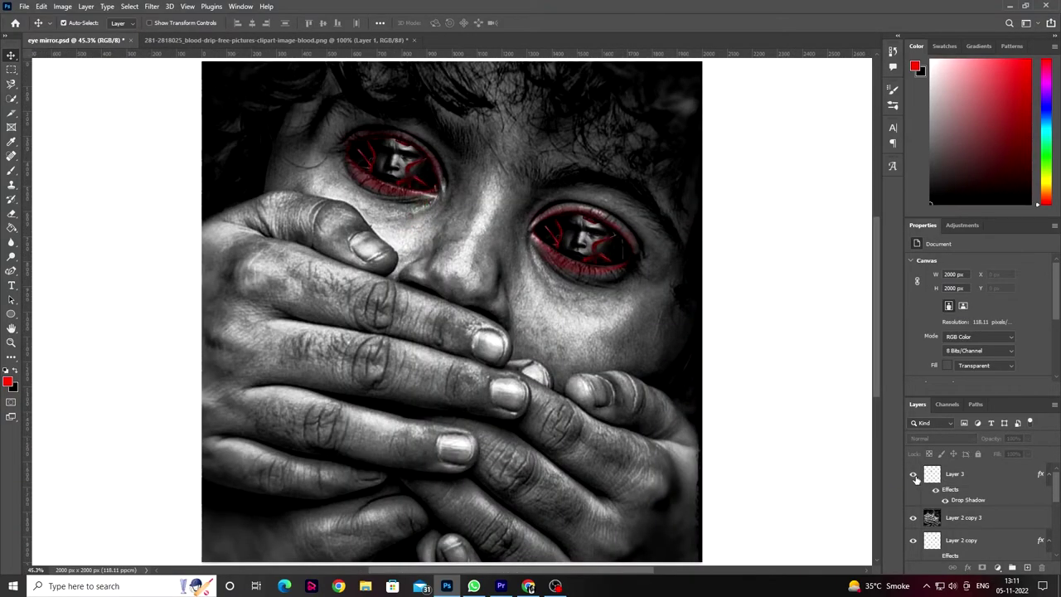
pyautogui.scroll(-2, 455, 304)
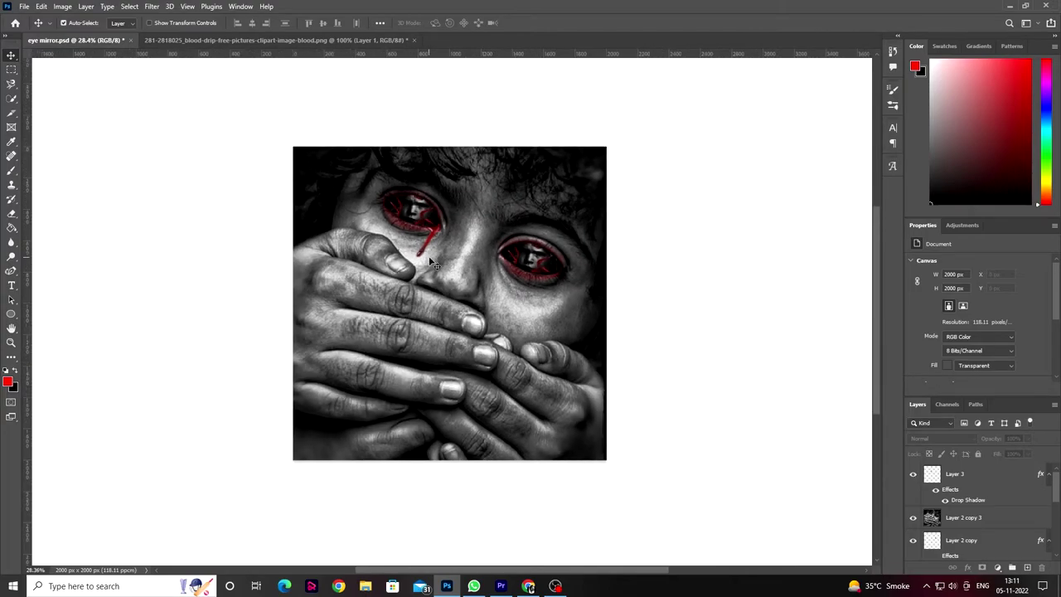
pyautogui.scroll(2, 429, 262)
pyautogui.scroll(2, 427, 262)
pyautogui.scroll(-3, 420, 262)
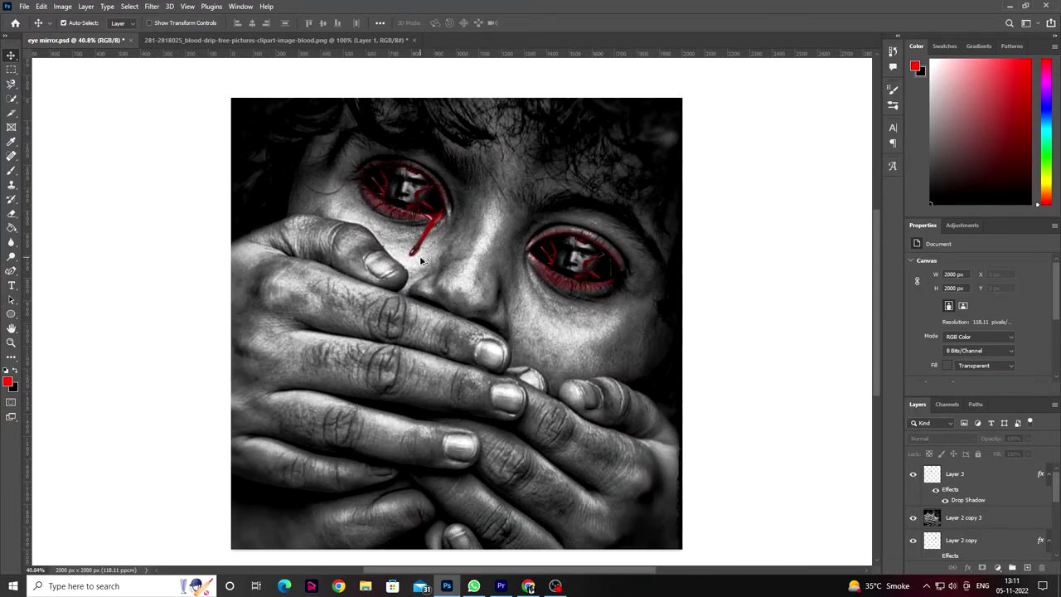
# Step: Duplicate the blood drip as Layer 3 copy beside the right eye
pyautogui.scroll(2, 432, 251)
pyautogui.scroll(2, 448, 249)
pyautogui.moveTo(448, 203); pyautogui.dragTo(655, 319)
pyautogui.scroll(2, 655, 319)
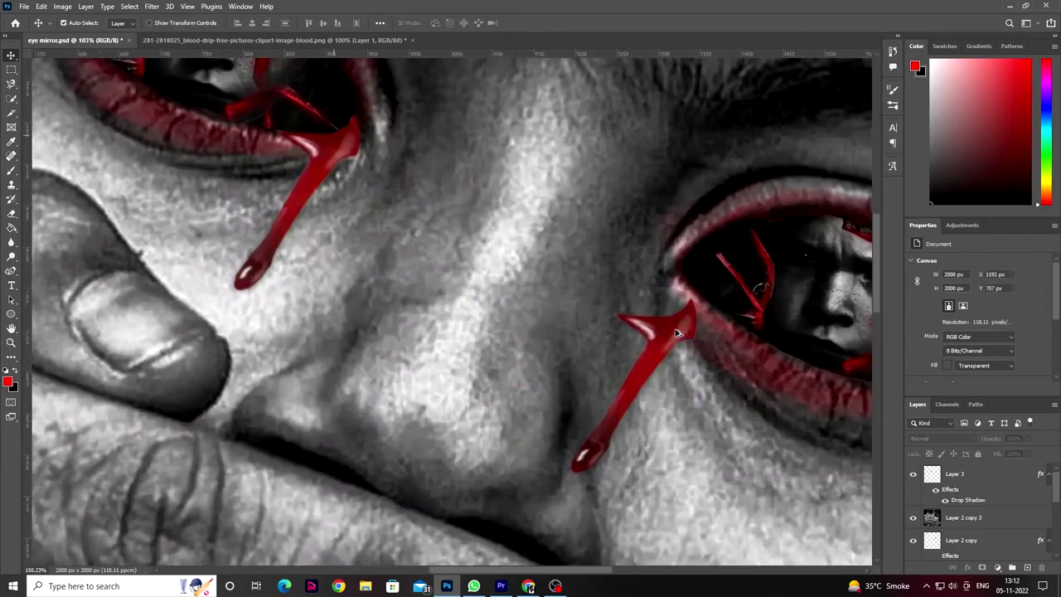
pyautogui.scroll(1, 676, 334)
# Step: Flip the copied drip horizontally, rotate it and place it below the right eye's inner corner
pyautogui.hotkey('ctrl', 't')
pyautogui.rightClick(676, 334)
pyautogui.click(707, 548)
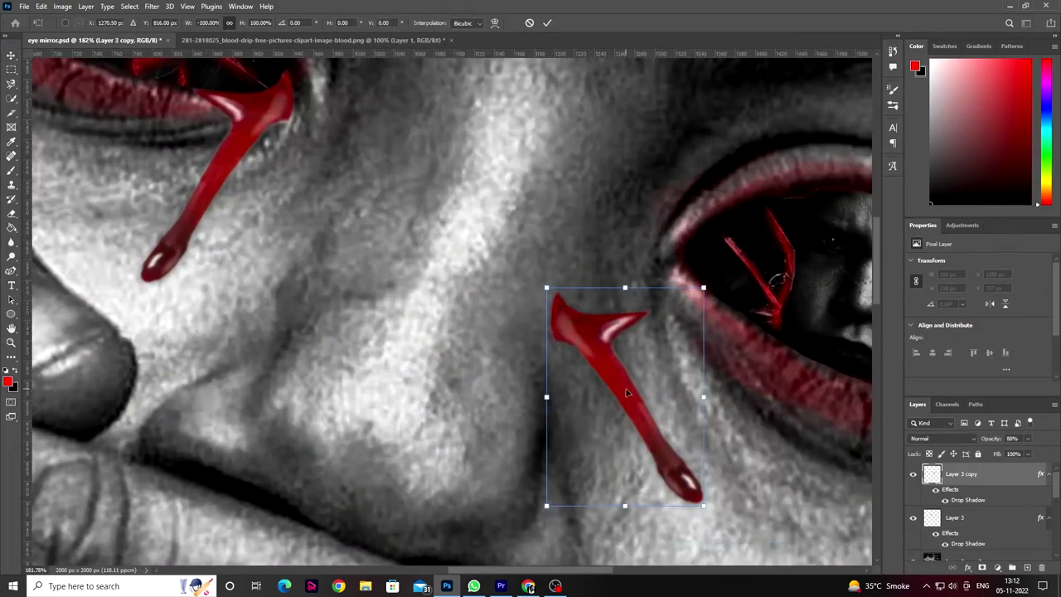
pyautogui.moveTo(630, 414); pyautogui.dragTo(705, 368)
pyautogui.moveTo(813, 452); pyautogui.dragTo(835, 424)
pyautogui.moveTo(775, 366); pyautogui.dragTo(753, 403)
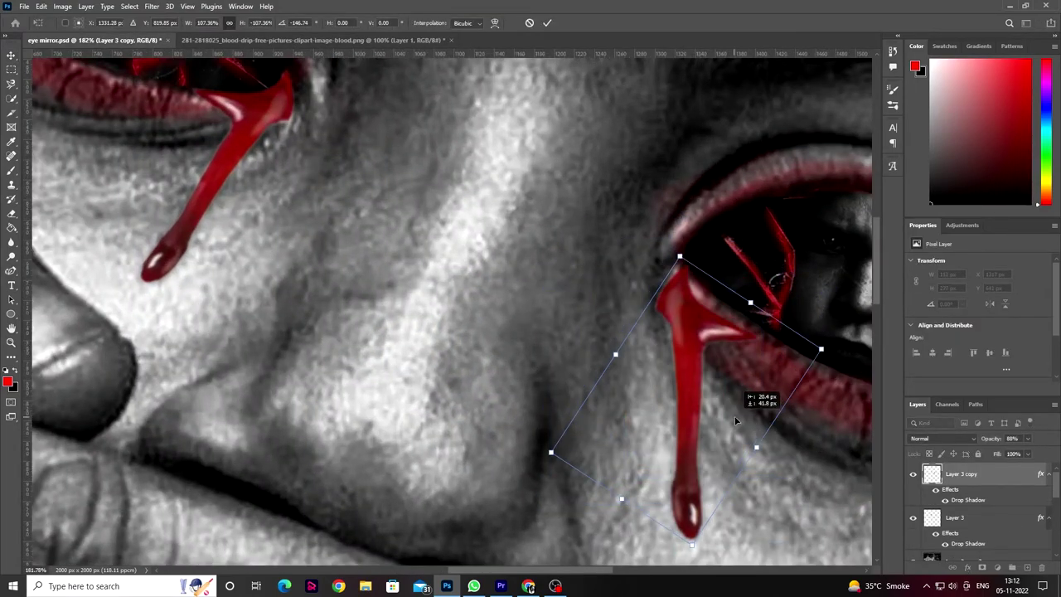
pyautogui.scroll(1, 726, 346)
pyautogui.scroll(1, 727, 346)
# Step: Warp the copied drip so its top curves along the right eye's lower lid
pyautogui.rightClick(723, 333)
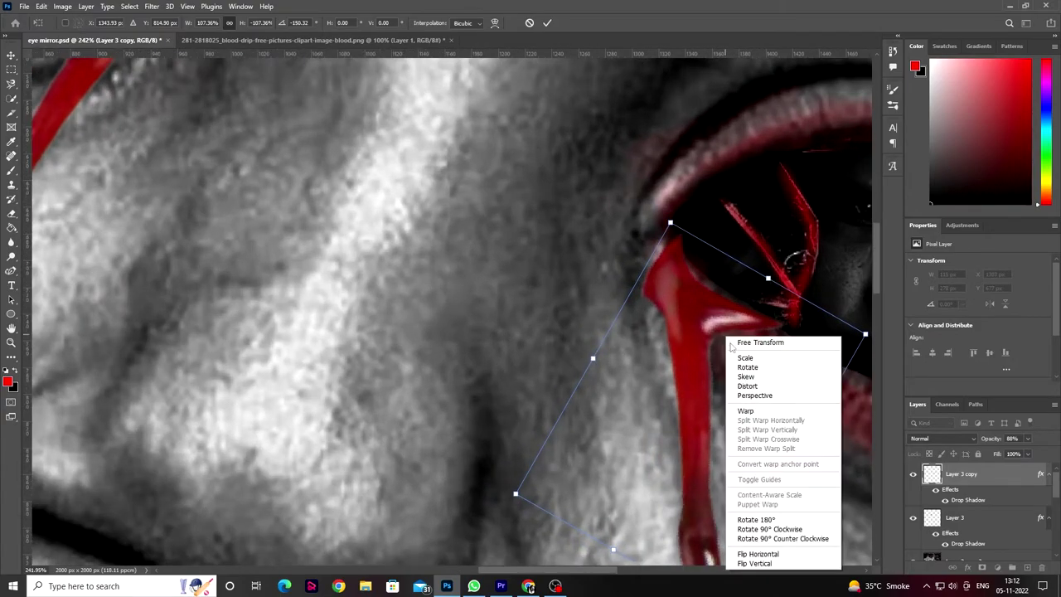
pyautogui.click(746, 412)
pyautogui.moveTo(684, 240)
pyautogui.mouseDown()
pyautogui.moveTo(668, 245)
pyautogui.moveTo(677, 243)
pyautogui.mouseUp()
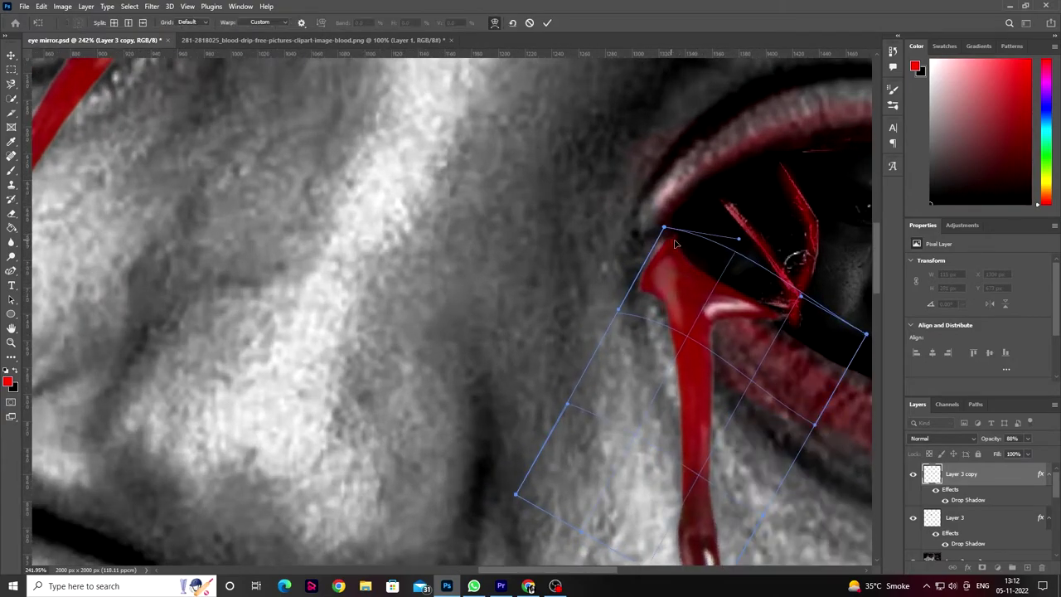
pyautogui.moveTo(794, 315); pyautogui.dragTo(808, 340)
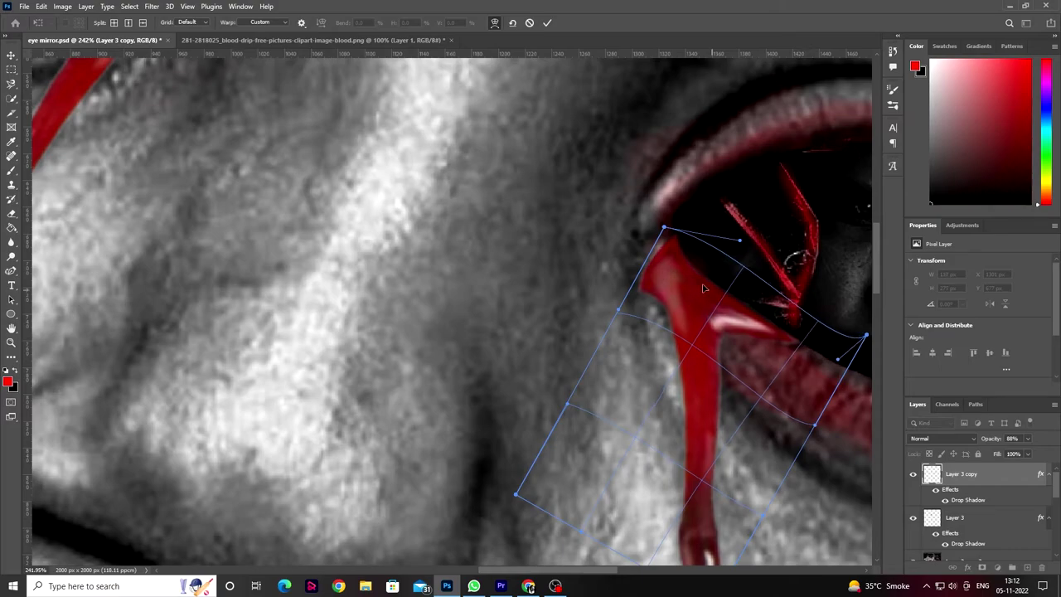
pyautogui.scroll(-1, 809, 340)
pyautogui.moveTo(700, 497)
pyautogui.mouseDown()
pyautogui.moveTo(583, 518)
pyautogui.moveTo(737, 555)
pyautogui.mouseUp()
pyautogui.click(547, 22)
pyautogui.hotkey('ctrl', '0')
pyautogui.scroll(-2, 586, 310)
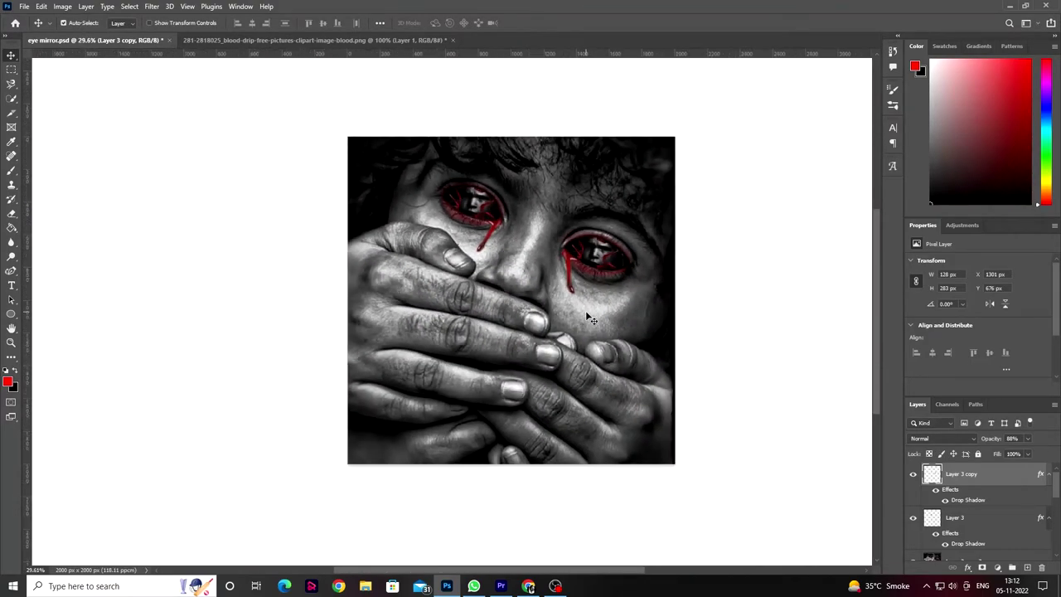
pyautogui.scroll(3, 572, 273)
pyautogui.scroll(2, 566, 272)
pyautogui.scroll(1, 566, 272)
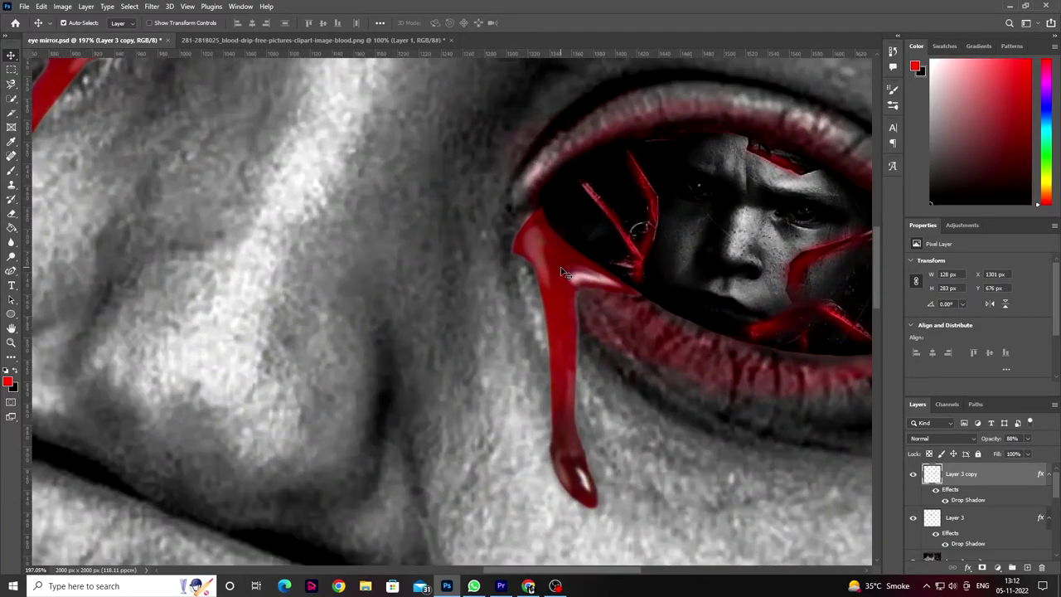
pyautogui.scroll(2, 562, 274)
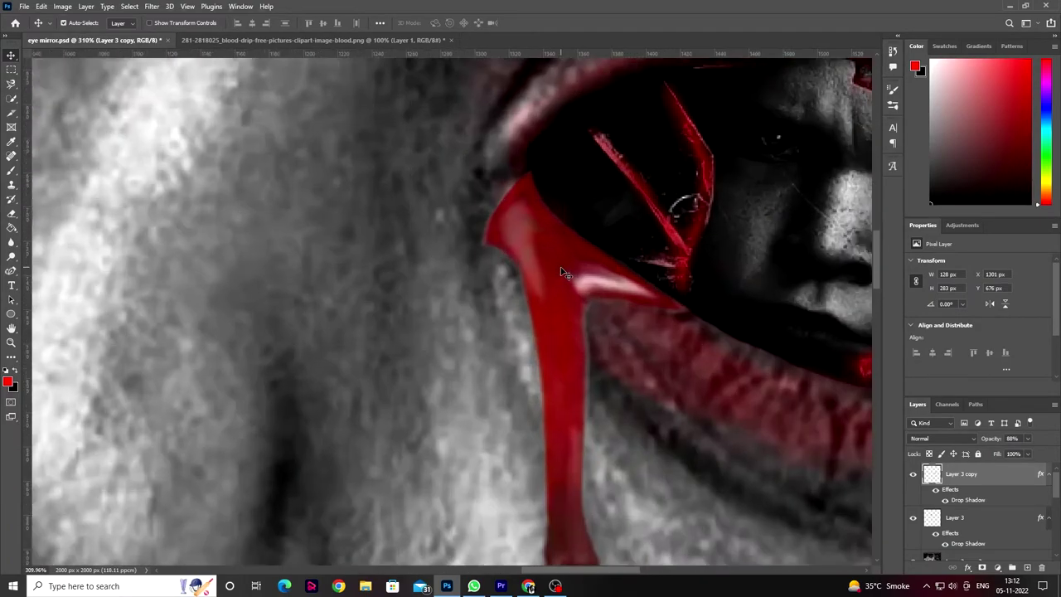
# Step: Refine the copy's warp, pulling its top down onto the lid and curving it rightward
pyautogui.hotkey('ctrl', 't')
pyautogui.rightClick(561, 273)
pyautogui.click(597, 332)
pyautogui.moveTo(479, 167); pyautogui.dragTo(480, 185)
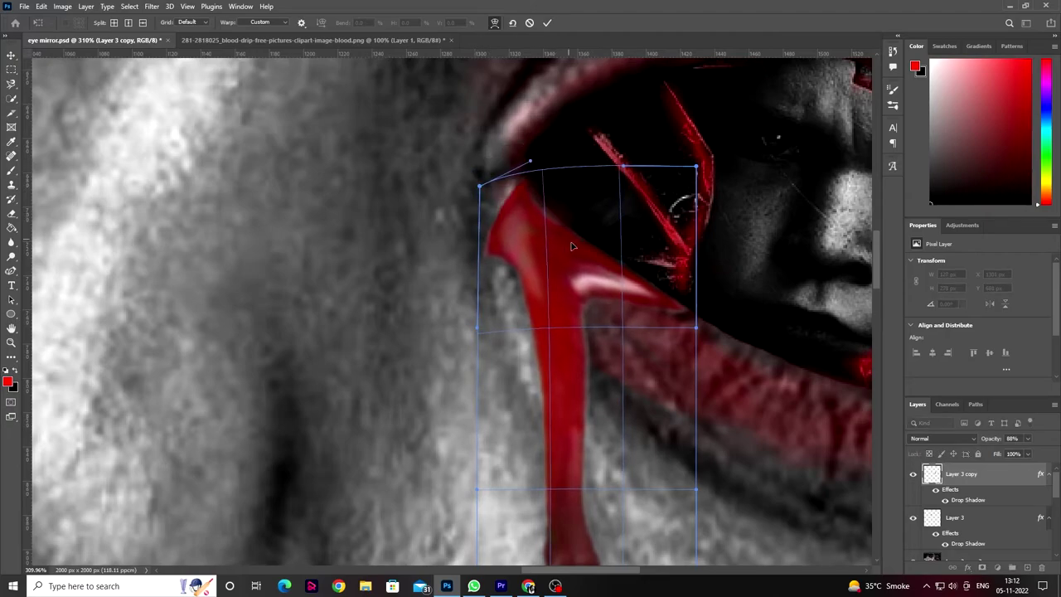
pyautogui.moveTo(544, 162)
pyautogui.mouseDown()
pyautogui.moveTo(577, 190)
pyautogui.moveTo(554, 112)
pyautogui.mouseUp()
pyautogui.press('Return')
pyautogui.scroll(-5, 552, 107)
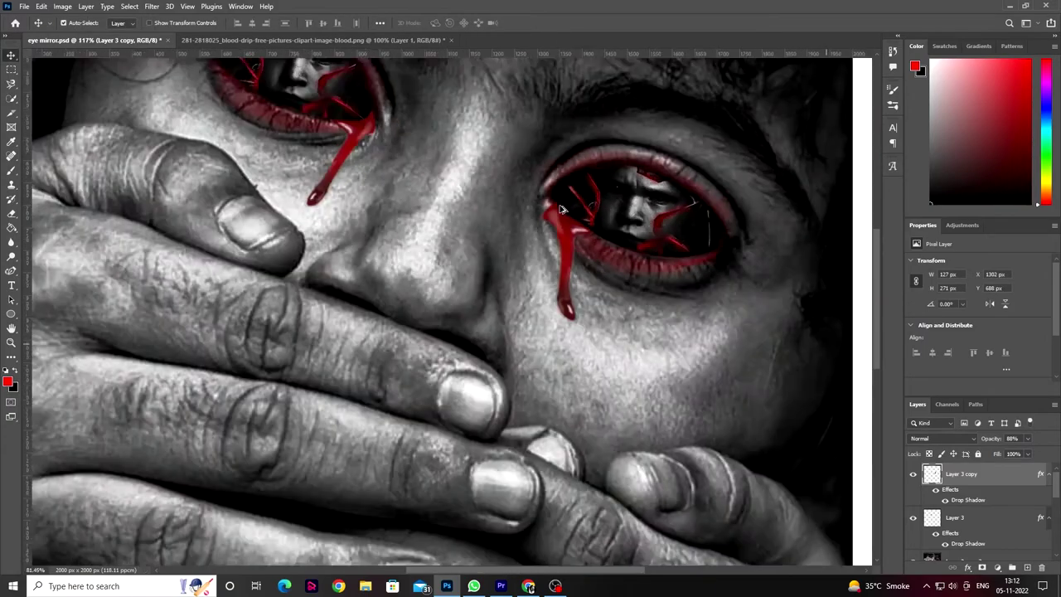
pyautogui.scroll(2, 561, 305)
pyautogui.scroll(2, 560, 305)
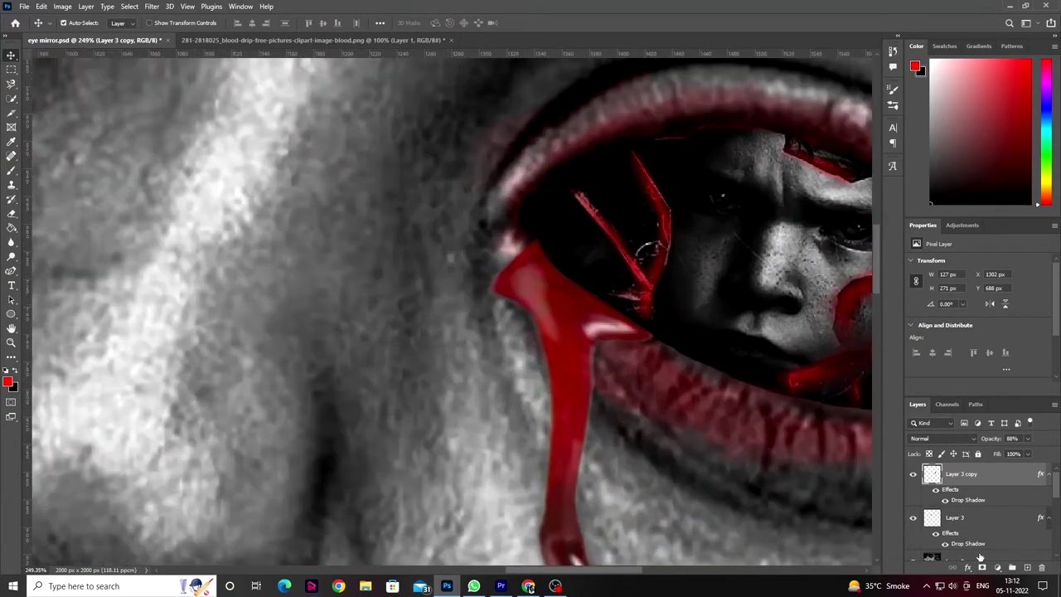
# Step: Shrink the eraser and undo the accidental erase at the drip's top
pyautogui.press('e')
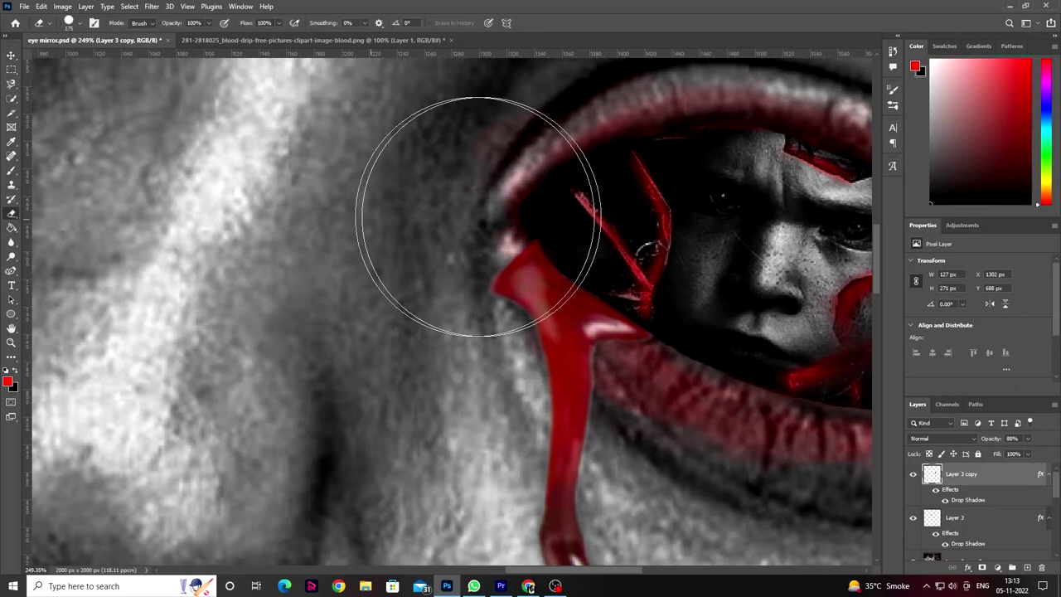
pyautogui.scroll(3, 479, 217)
pyautogui.press('[')
pyautogui.press('[')
pyautogui.press('[')
pyautogui.press('[')
pyautogui.press('[')
pyautogui.press('[')
pyautogui.press('[')
pyautogui.press('[')
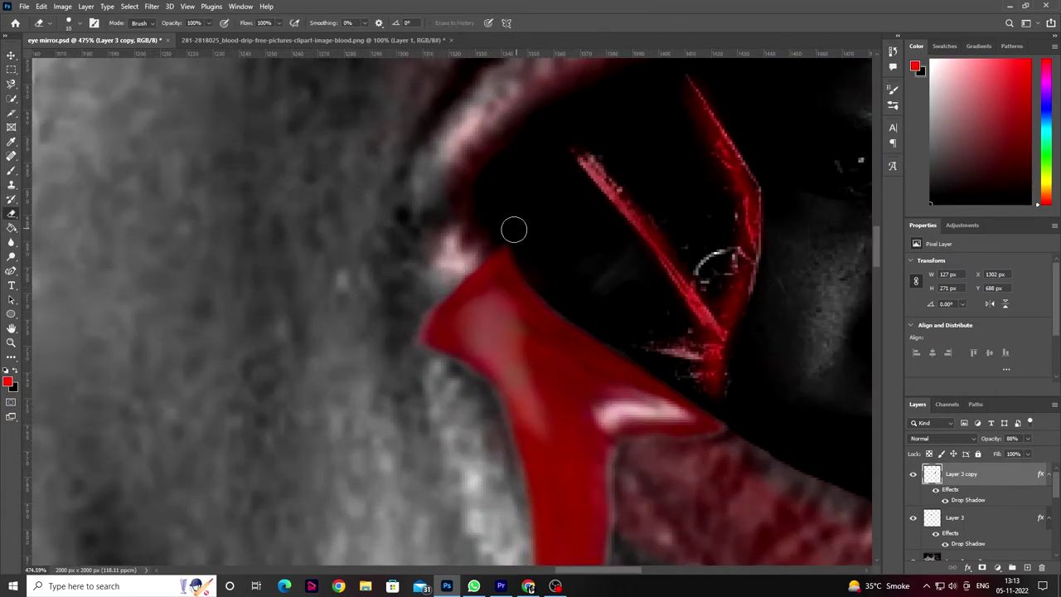
pyautogui.hotkey('ctrl', 'z')
pyautogui.scroll(-2, 515, 235)
pyautogui.scroll(-2, 531, 257)
pyautogui.scroll(-2, 552, 290)
pyautogui.scroll(-2, 567, 311)
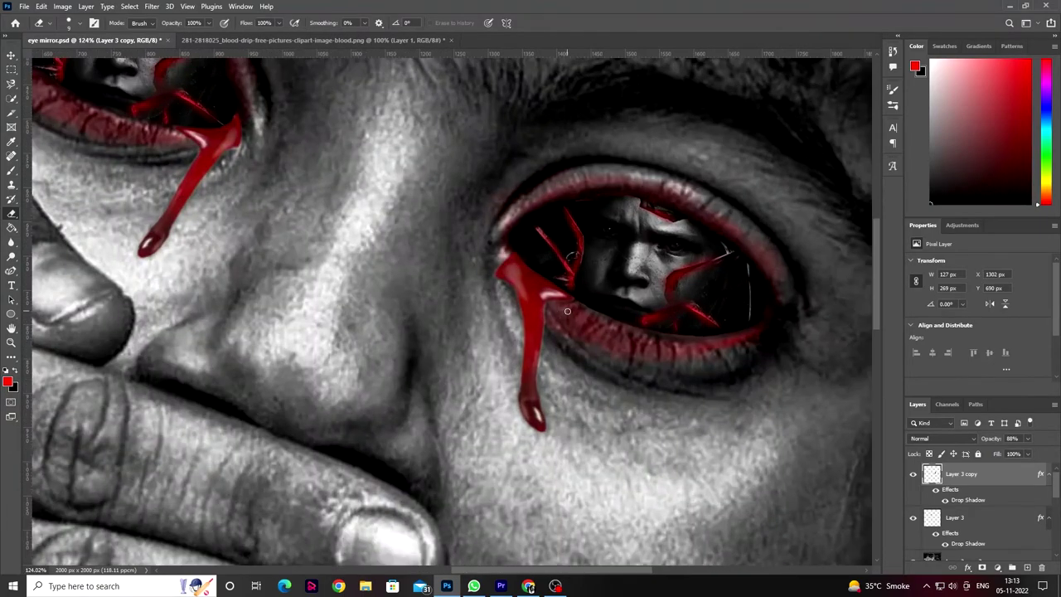
# Step: Retune the drip layer's drop shadow angle, opacity, size and spread
pyautogui.doubleClick(1005, 479)
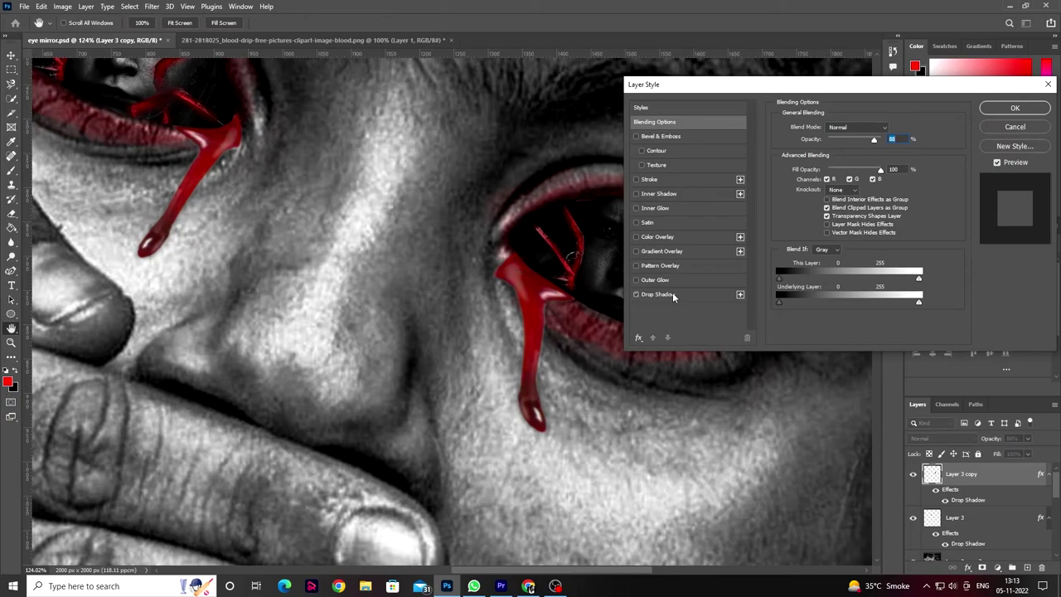
pyautogui.click(667, 294)
pyautogui.moveTo(819, 169)
pyautogui.mouseDown()
pyautogui.moveTo(841, 161)
pyautogui.moveTo(834, 145)
pyautogui.moveTo(844, 143)
pyautogui.mouseUp()
pyautogui.moveTo(822, 201)
pyautogui.mouseDown()
pyautogui.moveTo(816, 158)
pyautogui.moveTo(835, 145)
pyautogui.mouseUp()
pyautogui.click(810, 180)
pyautogui.press('Return')
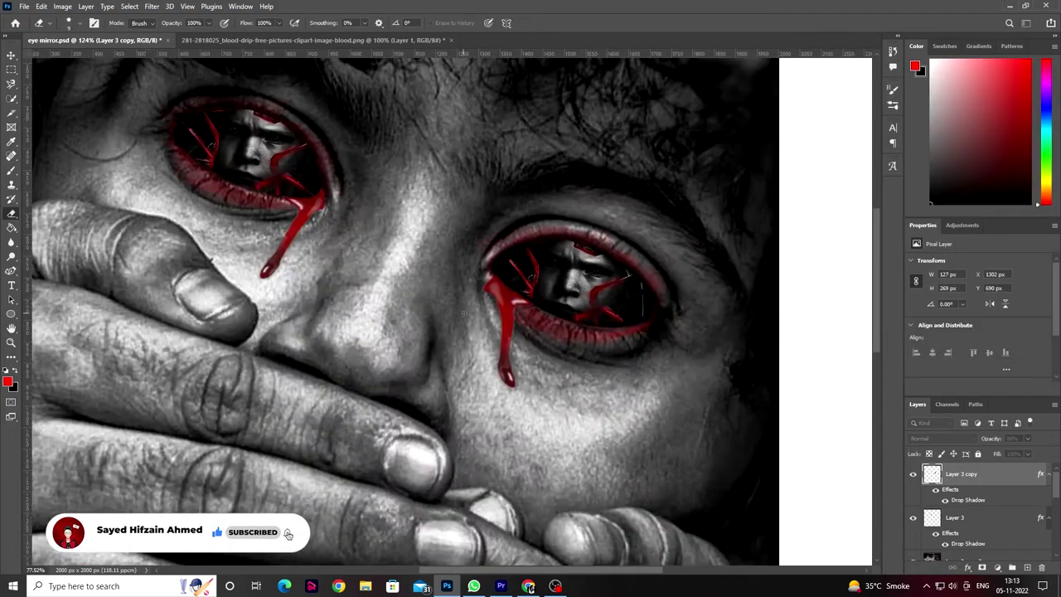
pyautogui.scroll(-5, 438, 301)
# Step: With the Move tool, select the Layer 3 copy drip at the right eye's inner corner
pyautogui.press('e')
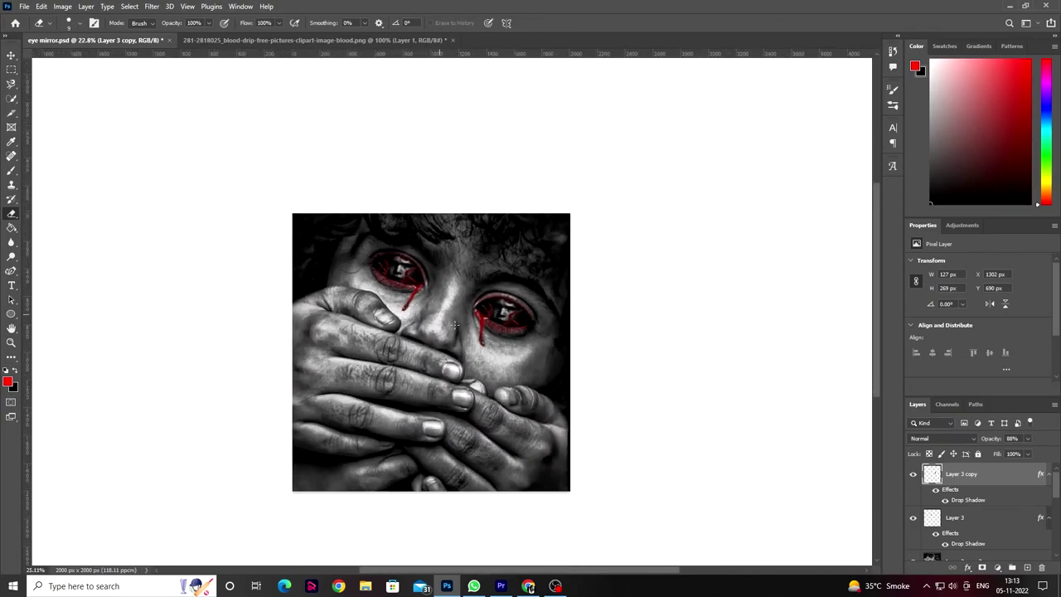
pyautogui.scroll(5, 456, 323)
pyautogui.press('v')
pyautogui.click(336, 265)
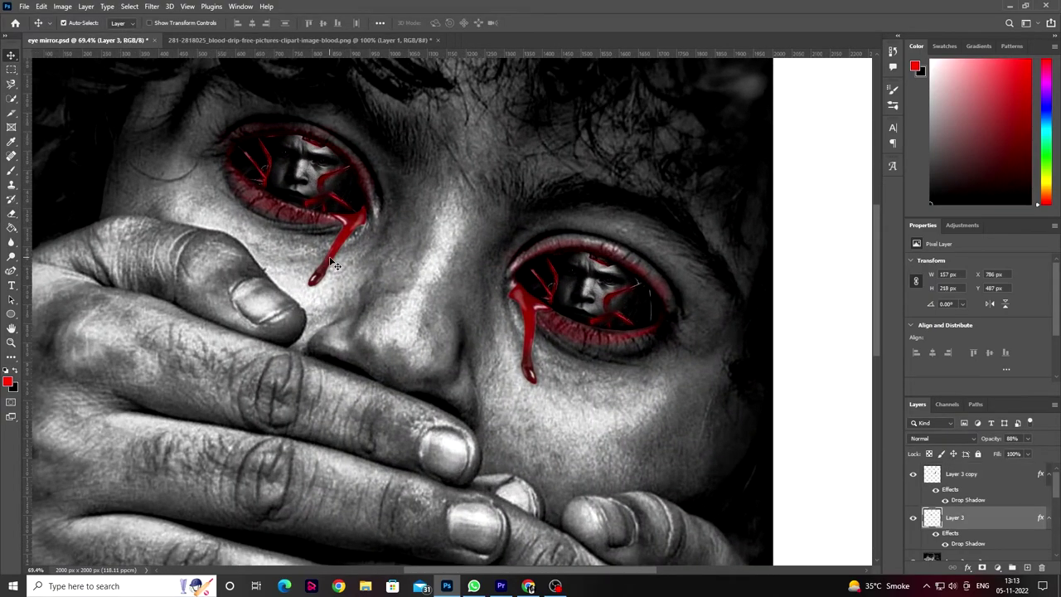
pyautogui.click(525, 307)
pyautogui.scroll(3, 525, 307)
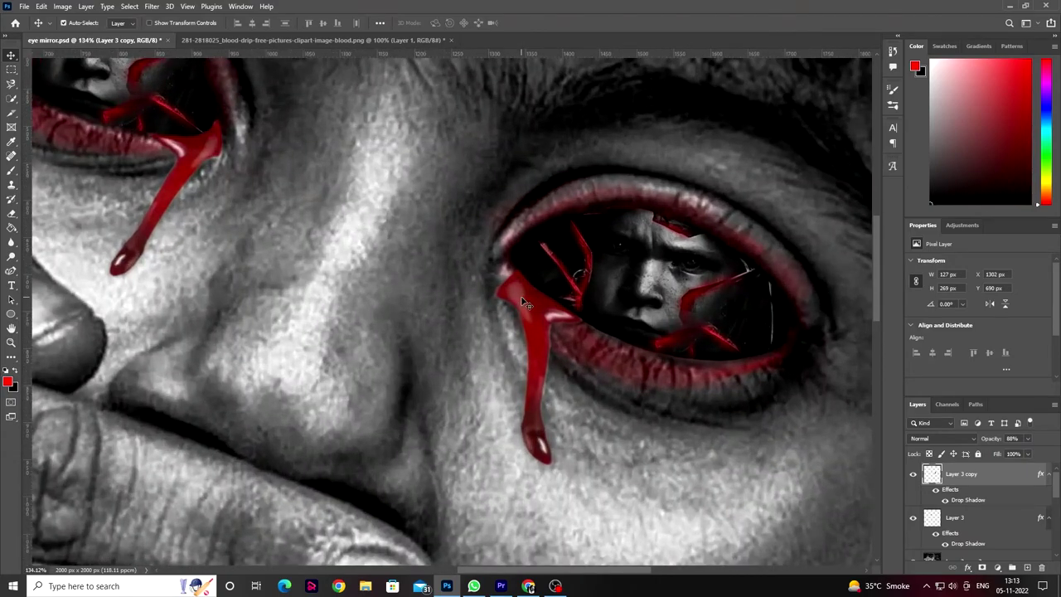
pyautogui.scroll(-2, 525, 305)
pyautogui.scroll(-2, 524, 305)
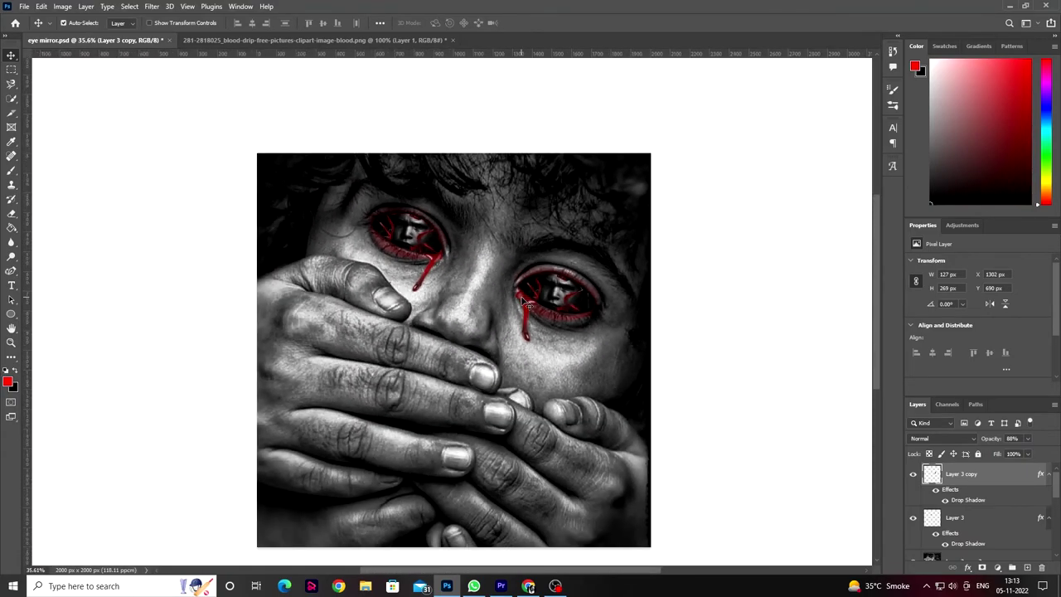
pyautogui.scroll(2, 523, 301)
# Step: Duplicate the drip to the right eye's outer corner and erase the copy's upper part
pyautogui.scroll(1, 523, 302)
pyautogui.moveTo(518, 332); pyautogui.dragTo(757, 370)
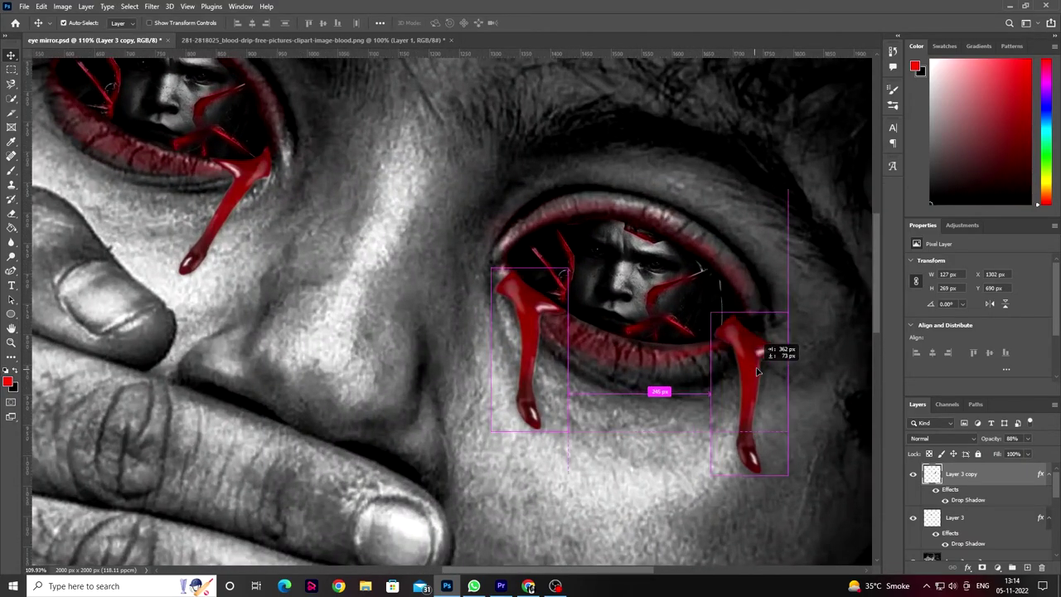
pyautogui.scroll(2, 756, 371)
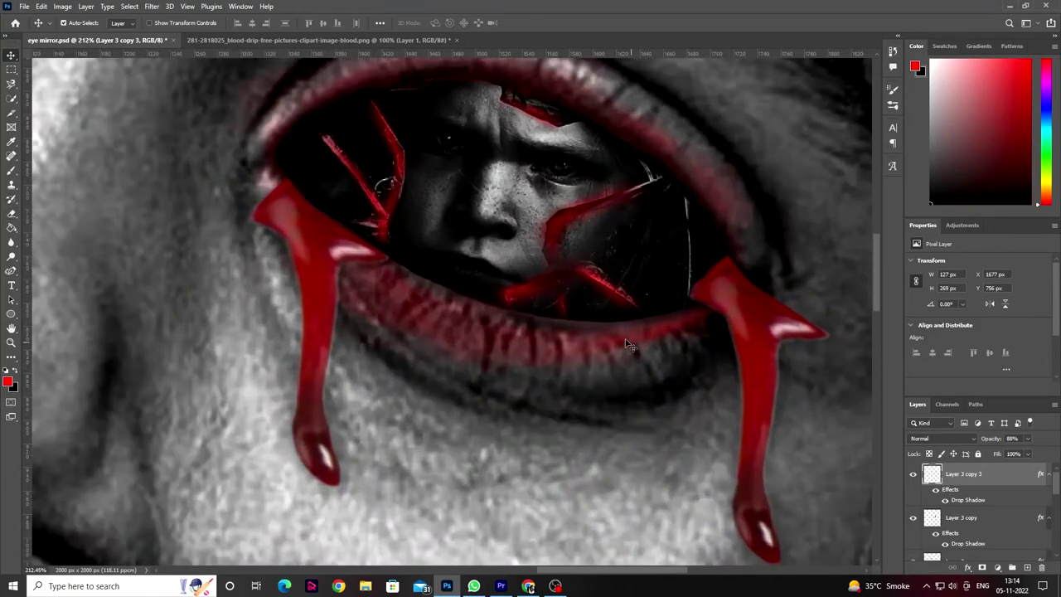
pyautogui.click(12, 215)
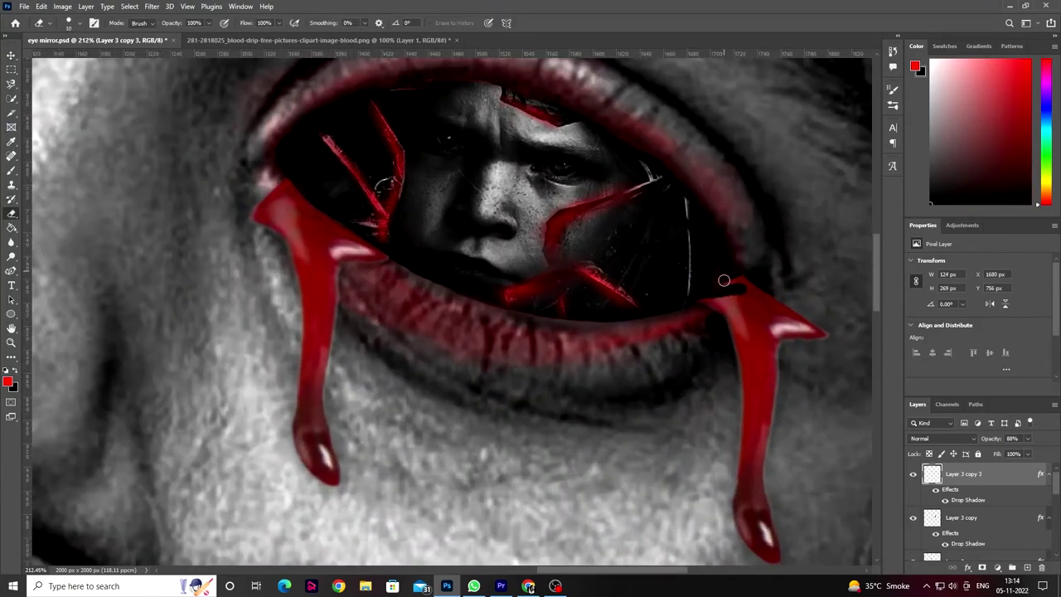
pyautogui.press(']')
pyautogui.press(']')
pyautogui.press(']')
pyautogui.moveTo(724, 281)
pyautogui.mouseDown()
pyautogui.moveTo(834, 287)
pyautogui.moveTo(739, 391)
pyautogui.moveTo(735, 446)
pyautogui.mouseUp()
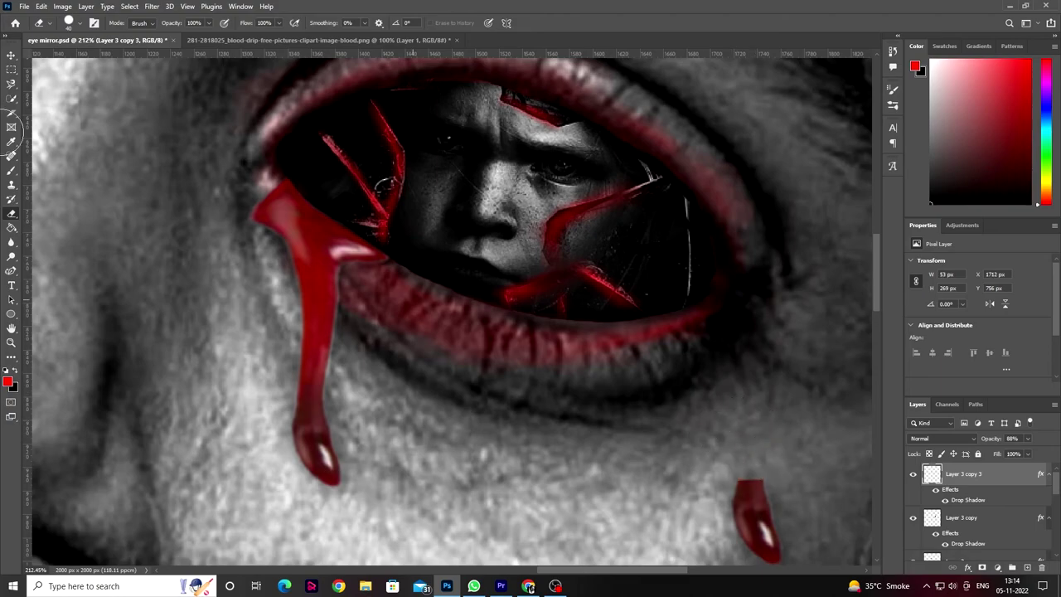
# Step: Place the drip tip under the lower eyelid, flipped horizontally, rotated and warped
pyautogui.click(12, 56)
pyautogui.moveTo(750, 514); pyautogui.dragTo(738, 356)
pyautogui.scroll(2, 535, 341)
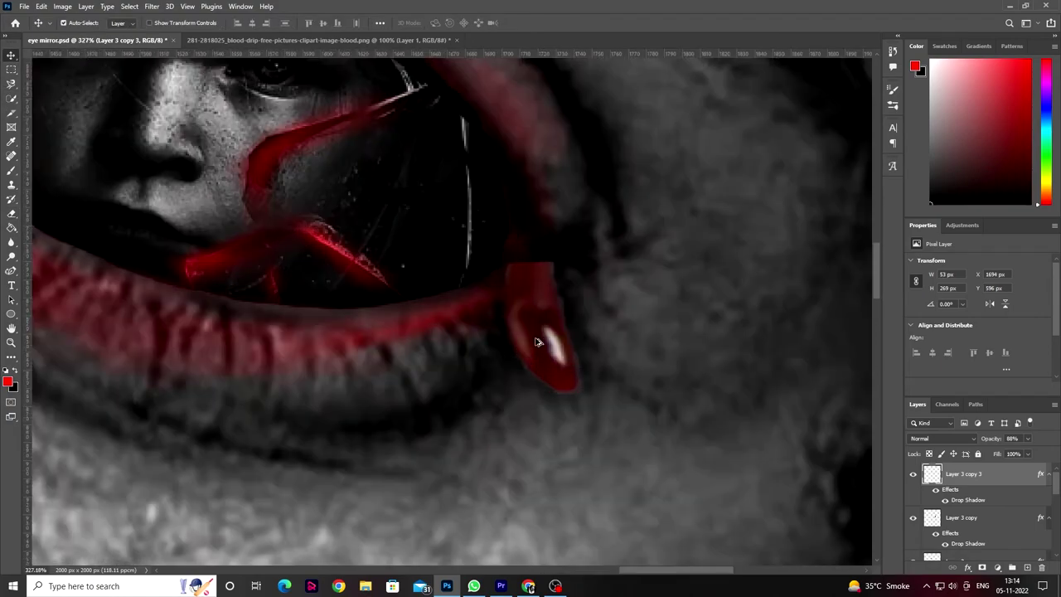
pyautogui.hotkey('ctrl', 't')
pyautogui.rightClick(535, 342)
pyautogui.click(539, 334)
pyautogui.moveTo(594, 273)
pyautogui.mouseDown()
pyautogui.moveTo(608, 251)
pyautogui.moveTo(537, 272)
pyautogui.moveTo(512, 269)
pyautogui.mouseUp()
pyautogui.rightClick(517, 238)
pyautogui.click(535, 313)
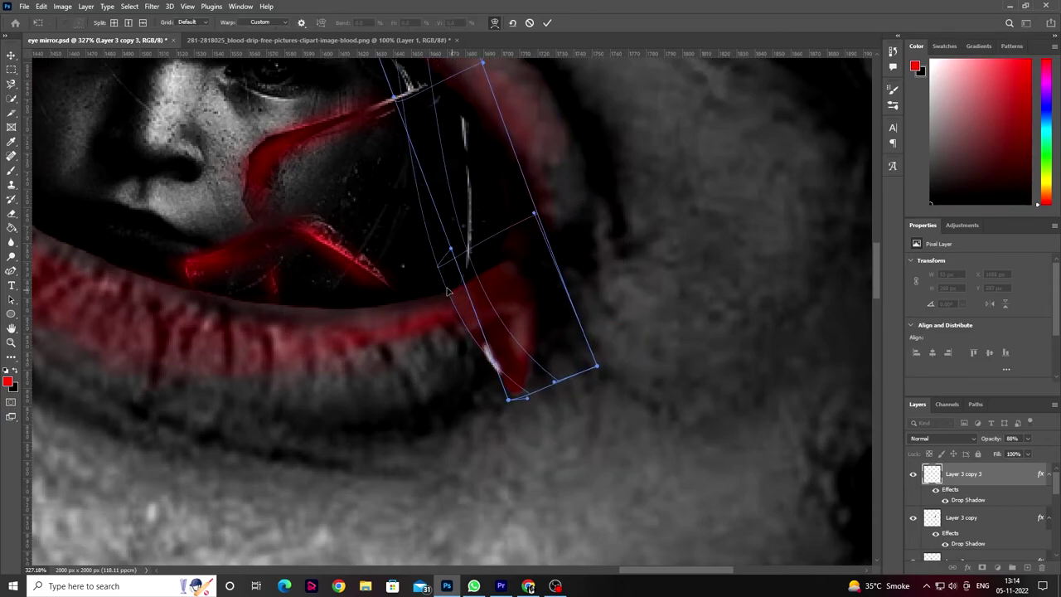
pyautogui.click(547, 23)
# Step: Zoom in on the drip and erase more of its upper part
pyautogui.scroll(-5, 488, 323)
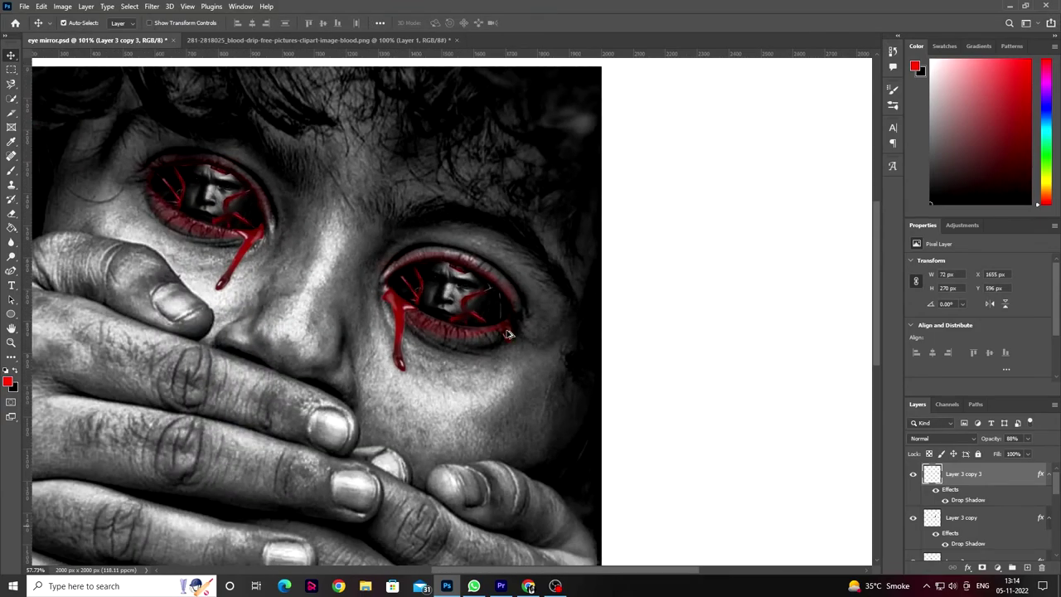
pyautogui.scroll(3, 488, 322)
pyautogui.scroll(2, 488, 322)
pyautogui.press('z')
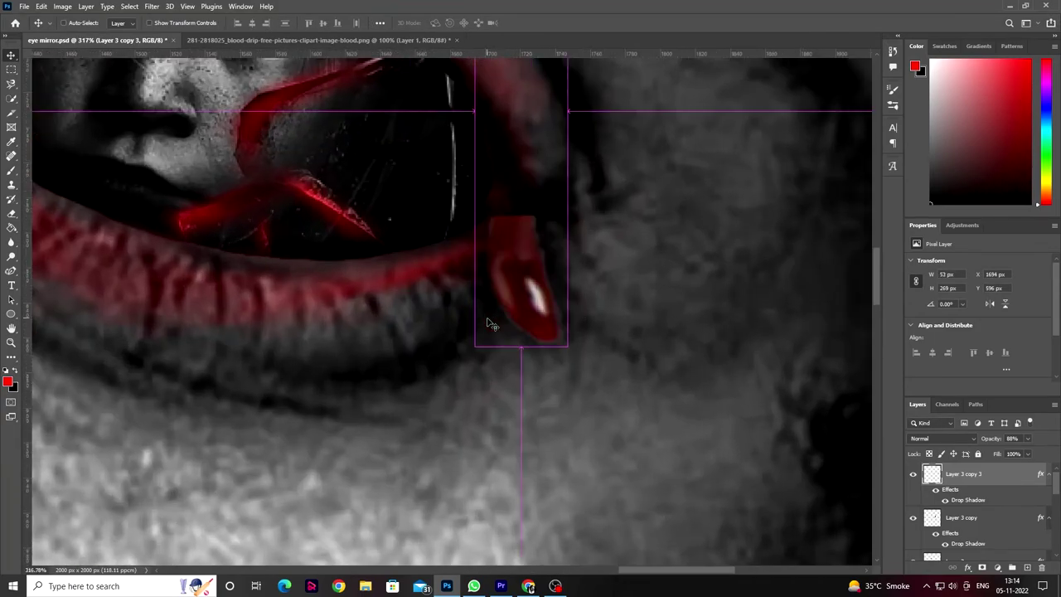
pyautogui.moveTo(487, 322); pyautogui.dragTo(510, 344)
pyautogui.scroll(-1, 511, 344)
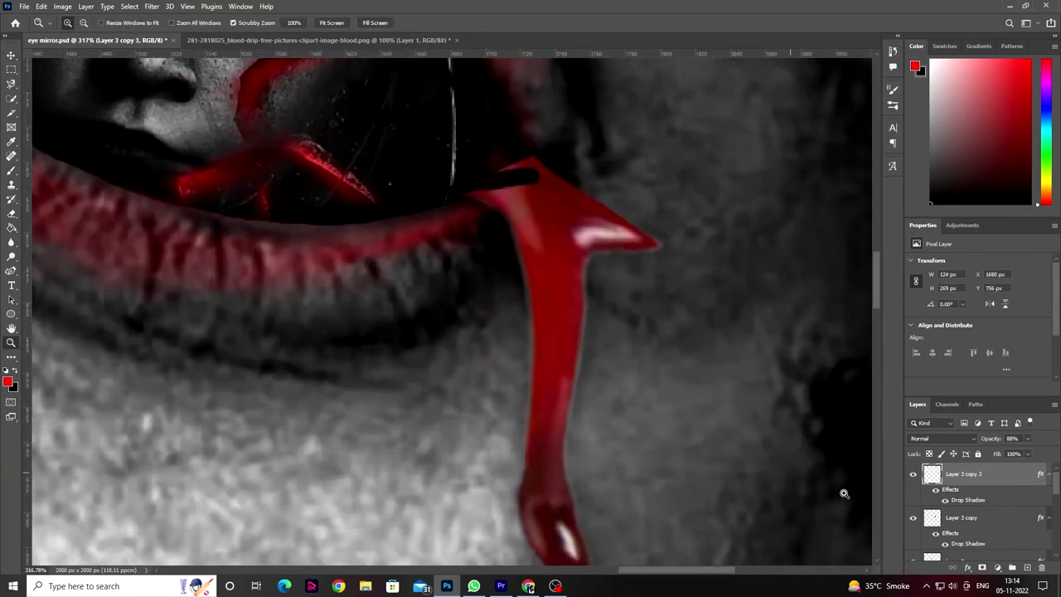
pyautogui.click(11, 213)
pyautogui.moveTo(515, 199); pyautogui.dragTo(431, 166)
pyautogui.moveTo(622, 241)
pyautogui.mouseDown()
pyautogui.moveTo(503, 327)
pyautogui.moveTo(539, 381)
pyautogui.mouseUp()
# Step: Move the drip tip up toward the eyelid and flip it horizontally
pyautogui.press('v')
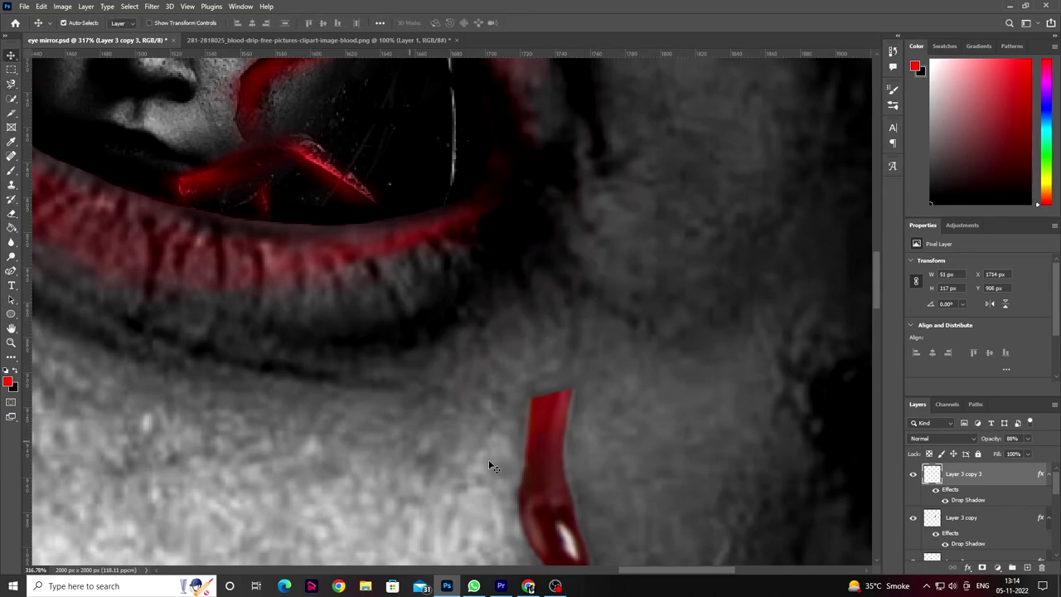
pyautogui.moveTo(491, 466); pyautogui.dragTo(498, 352)
pyautogui.hotkey('ctrl', 't')
pyautogui.rightClick(451, 438)
pyautogui.click(517, 429)
# Step: Warp the drip tip so its top bends along the lower eyelid
pyautogui.scroll(1, 495, 272)
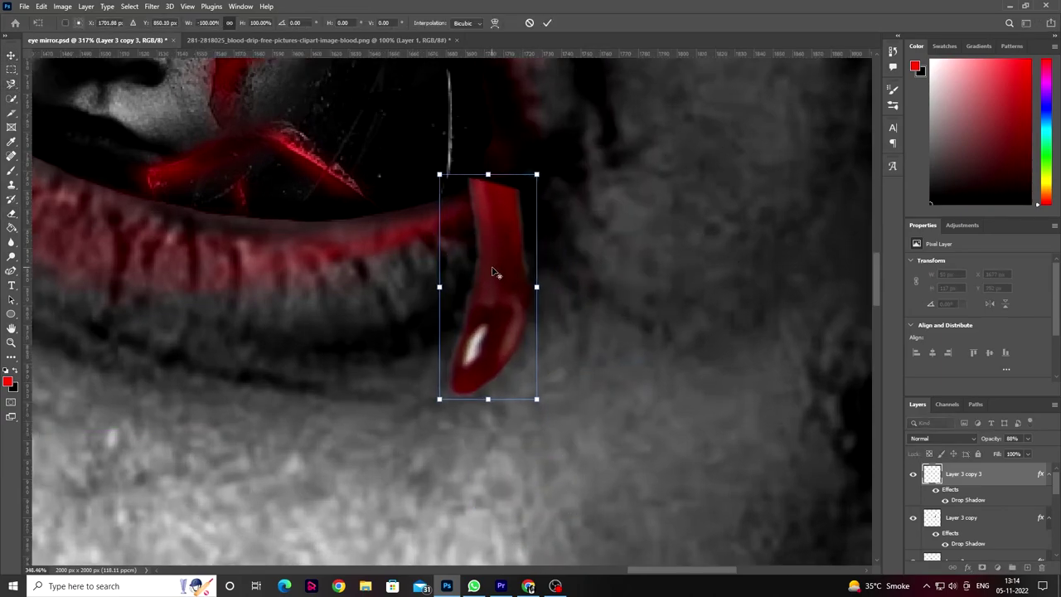
pyautogui.scroll(2, 494, 273)
pyautogui.rightClick(493, 260)
pyautogui.click(518, 336)
pyautogui.moveTo(429, 148); pyautogui.dragTo(398, 195)
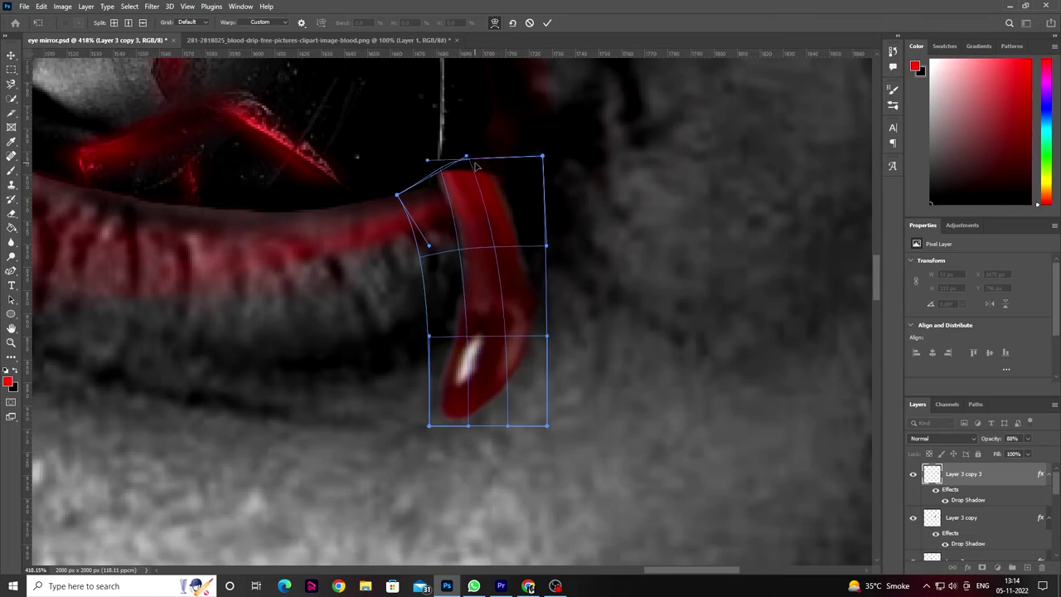
pyautogui.moveTo(543, 156); pyautogui.dragTo(533, 121)
pyautogui.moveTo(397, 199)
pyautogui.mouseDown()
pyautogui.moveTo(390, 271)
pyautogui.moveTo(367, 233)
pyautogui.mouseUp()
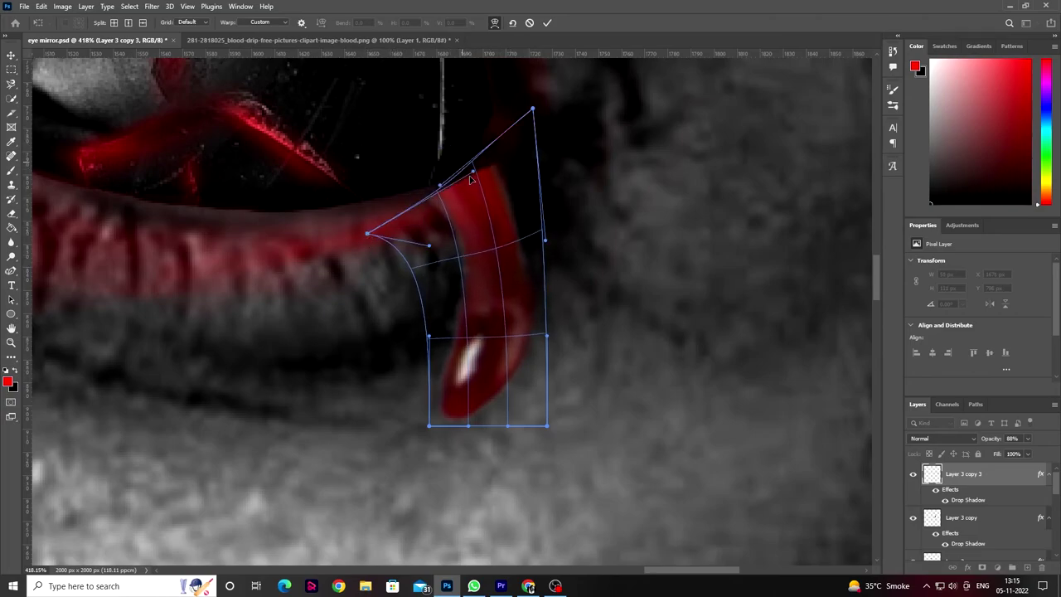
pyautogui.click(548, 22)
# Step: Nudge the drip slightly upward under the eyelid
pyautogui.scroll(-3, 481, 202)
pyautogui.scroll(-3, 481, 202)
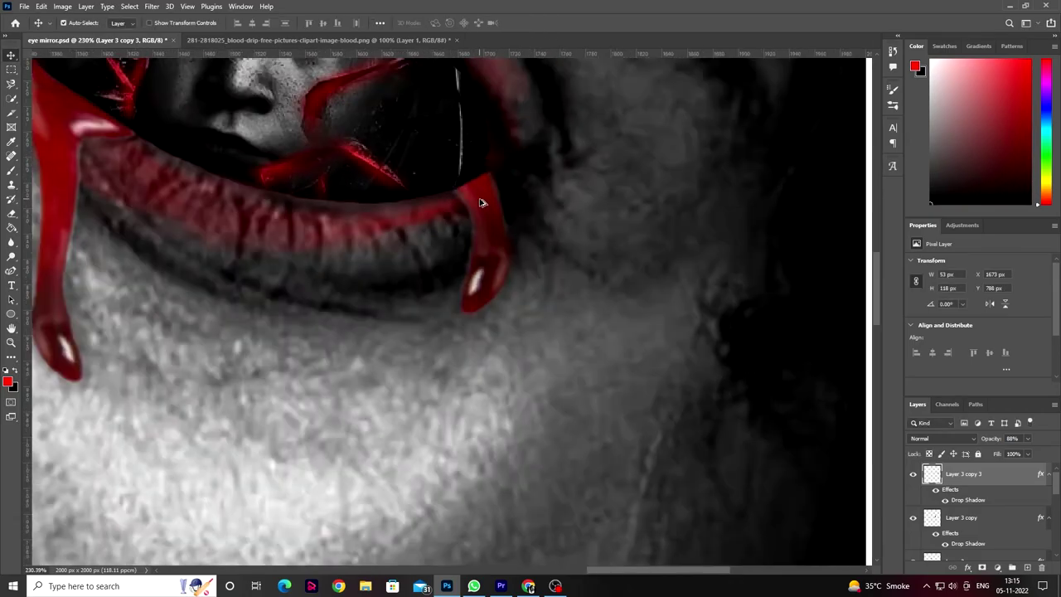
pyautogui.scroll(-3, 496, 241)
pyautogui.scroll(-1, 496, 242)
pyautogui.scroll(4, 501, 253)
pyautogui.scroll(3, 481, 241)
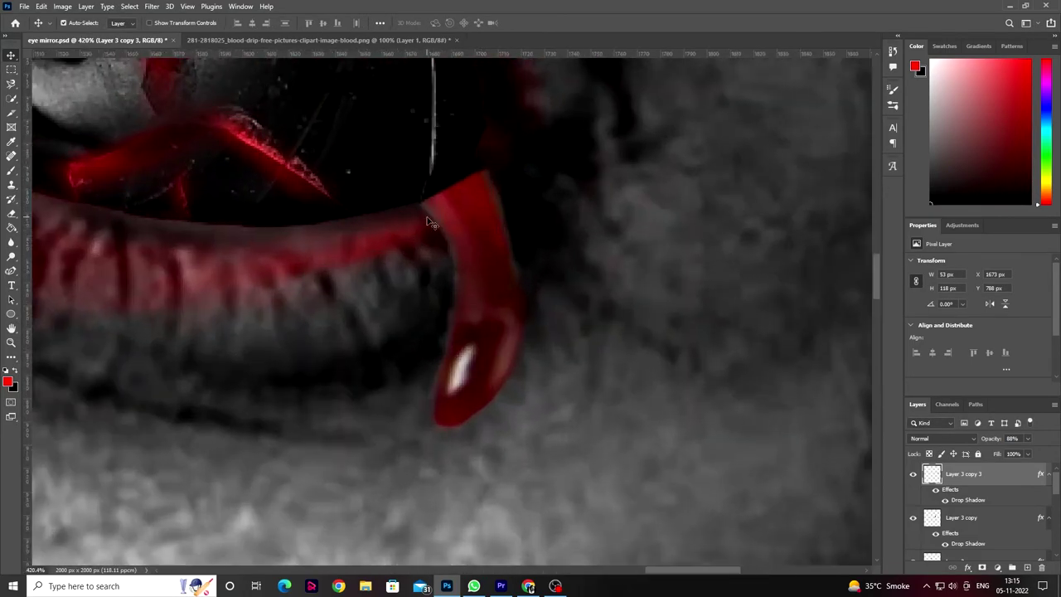
pyautogui.scroll(2, 452, 217)
pyautogui.scroll(-2, 449, 216)
pyautogui.moveTo(447, 207); pyautogui.dragTo(469, 217)
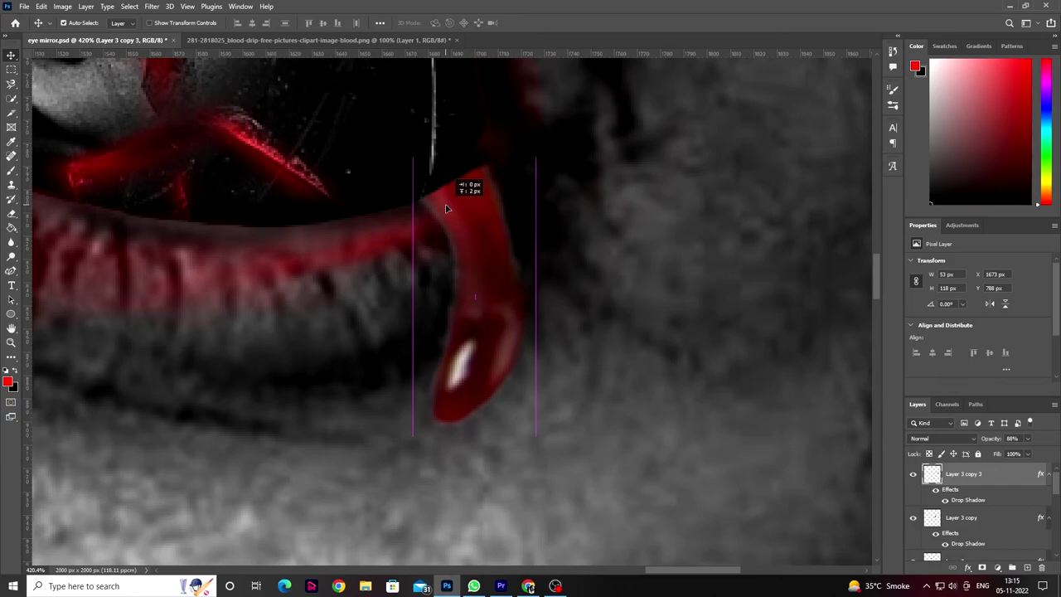
# Step: Warp the drip's top once more to follow the eyelid curve
pyautogui.scroll(1, 470, 217)
pyautogui.hotkey('ctrl', 't')
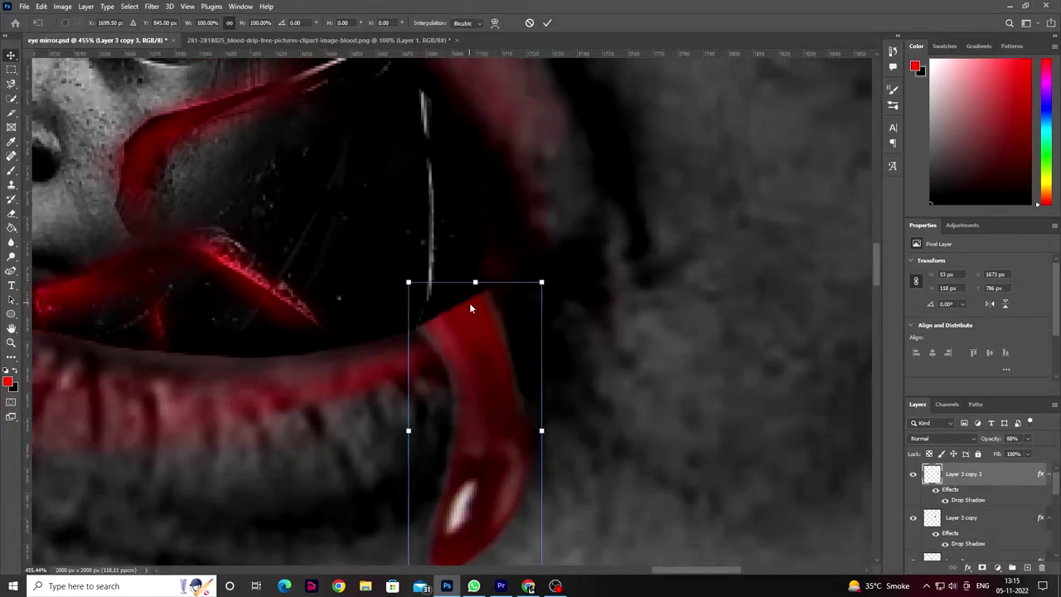
pyautogui.rightClick(469, 303)
pyautogui.click(489, 380)
pyautogui.moveTo(498, 285); pyautogui.dragTo(442, 295)
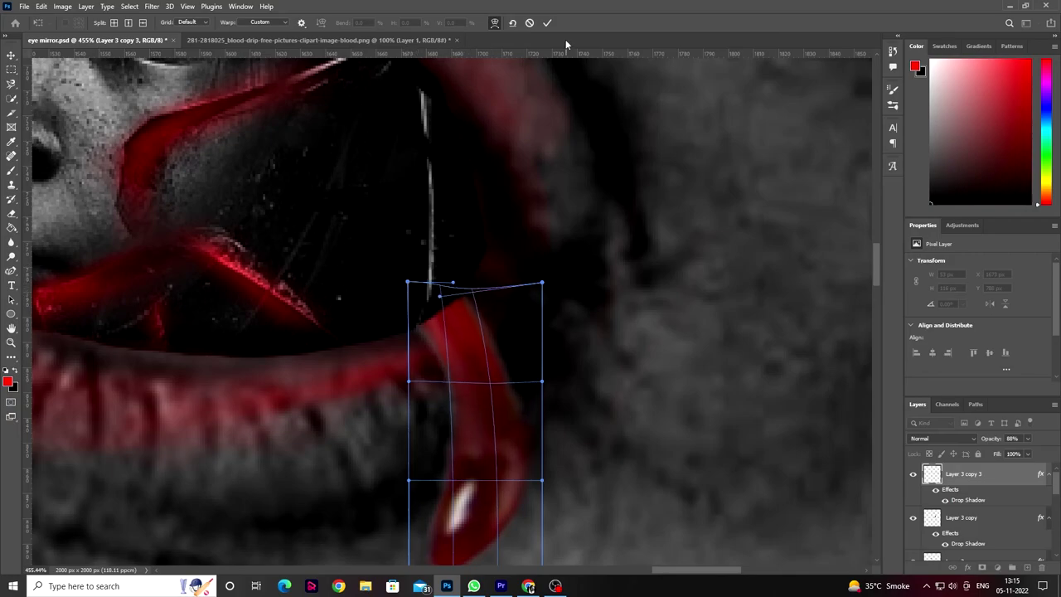
pyautogui.click(547, 22)
pyautogui.scroll(-5, 461, 356)
pyautogui.scroll(4, 461, 357)
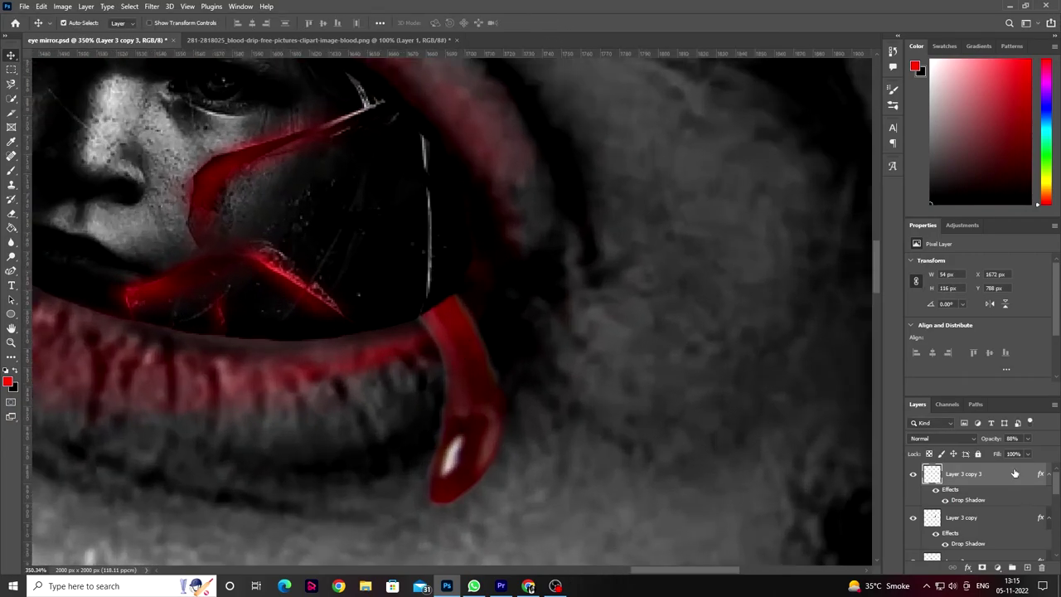
# Step: Give Layer 3 copy 3's drop shadow angle -2, distance 2 px, spread 19%, opacity 72%
pyautogui.doubleClick(1015, 473)
pyautogui.click(659, 295)
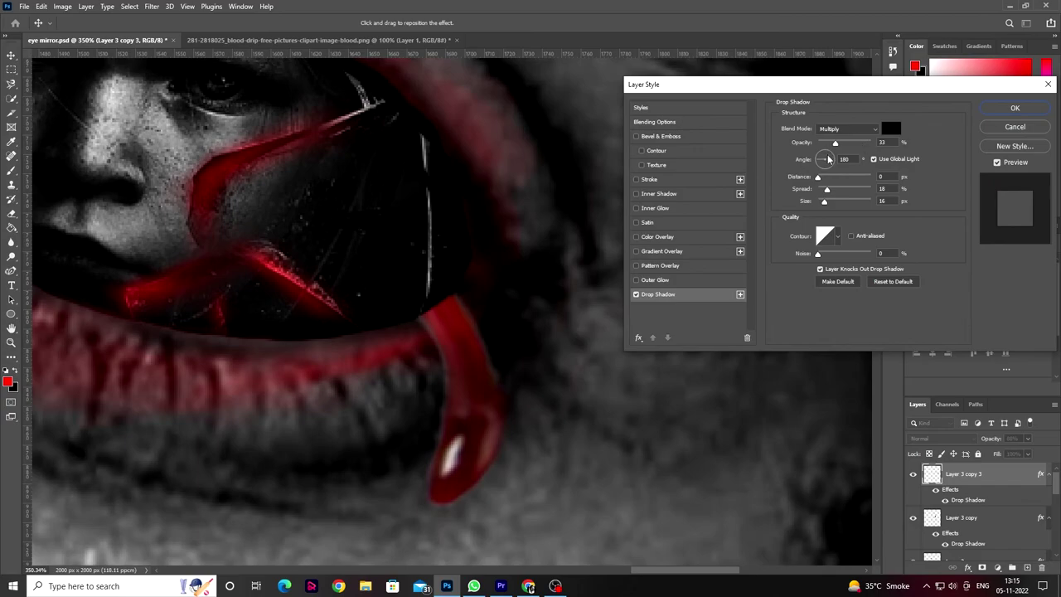
pyautogui.click(829, 160)
pyautogui.click(826, 189)
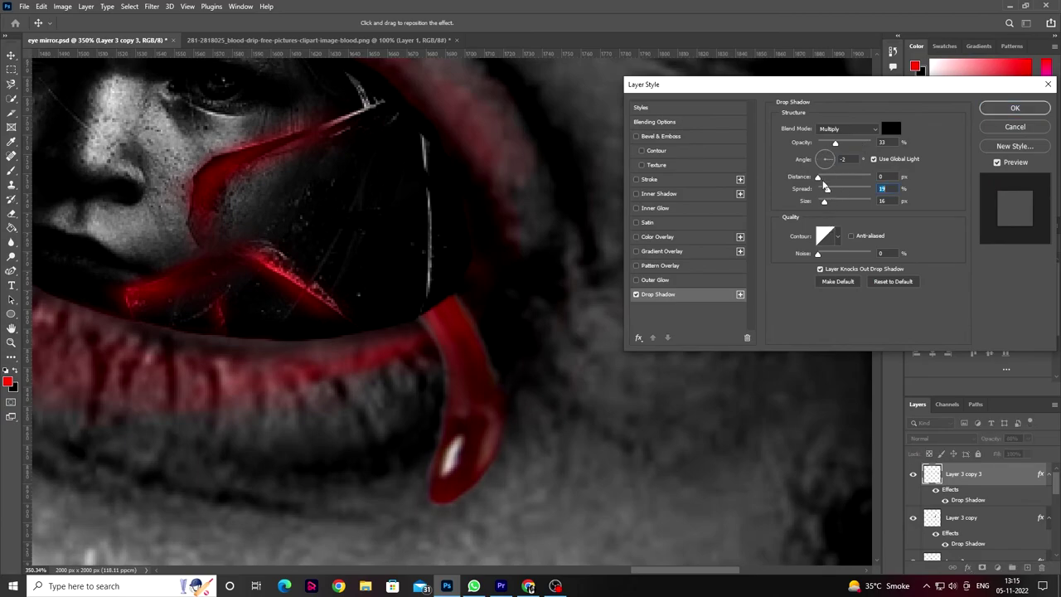
pyautogui.moveTo(819, 177); pyautogui.dragTo(858, 144)
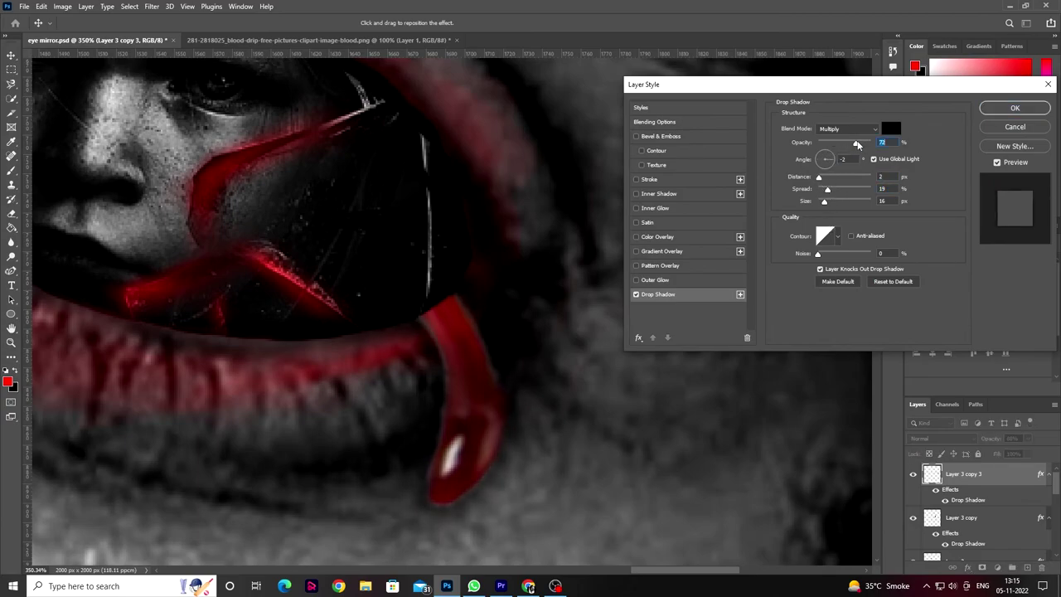
pyautogui.press('Return')
pyautogui.scroll(-5, 572, 369)
pyautogui.scroll(-5, 572, 369)
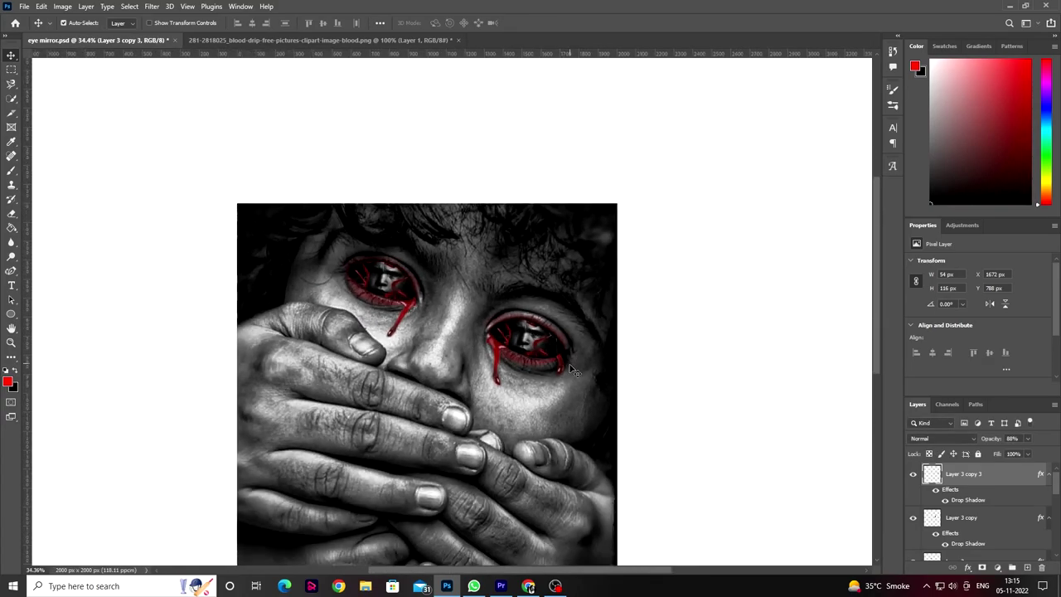
pyautogui.scroll(2, 595, 380)
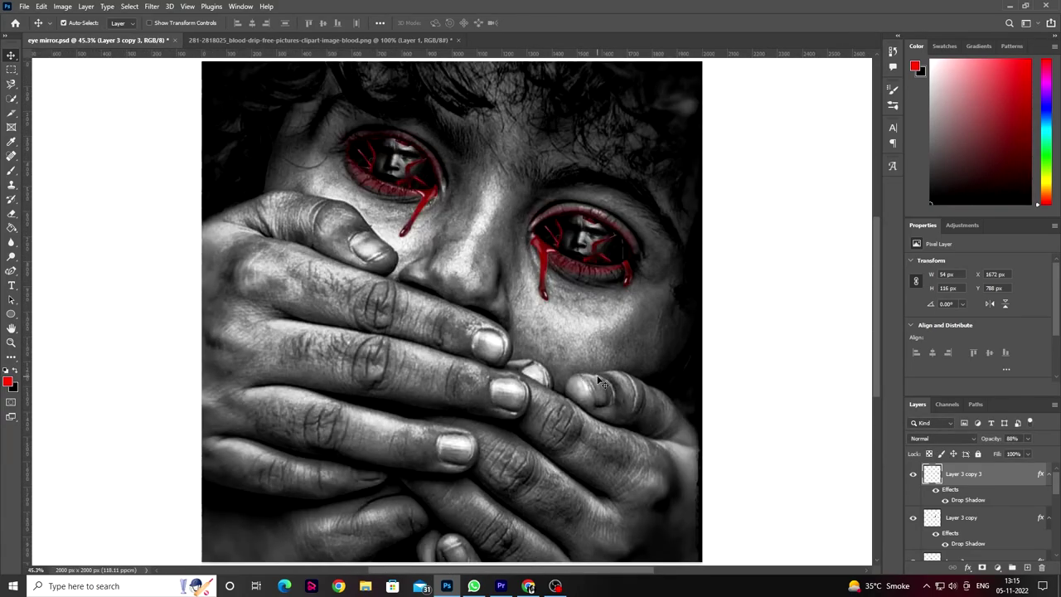